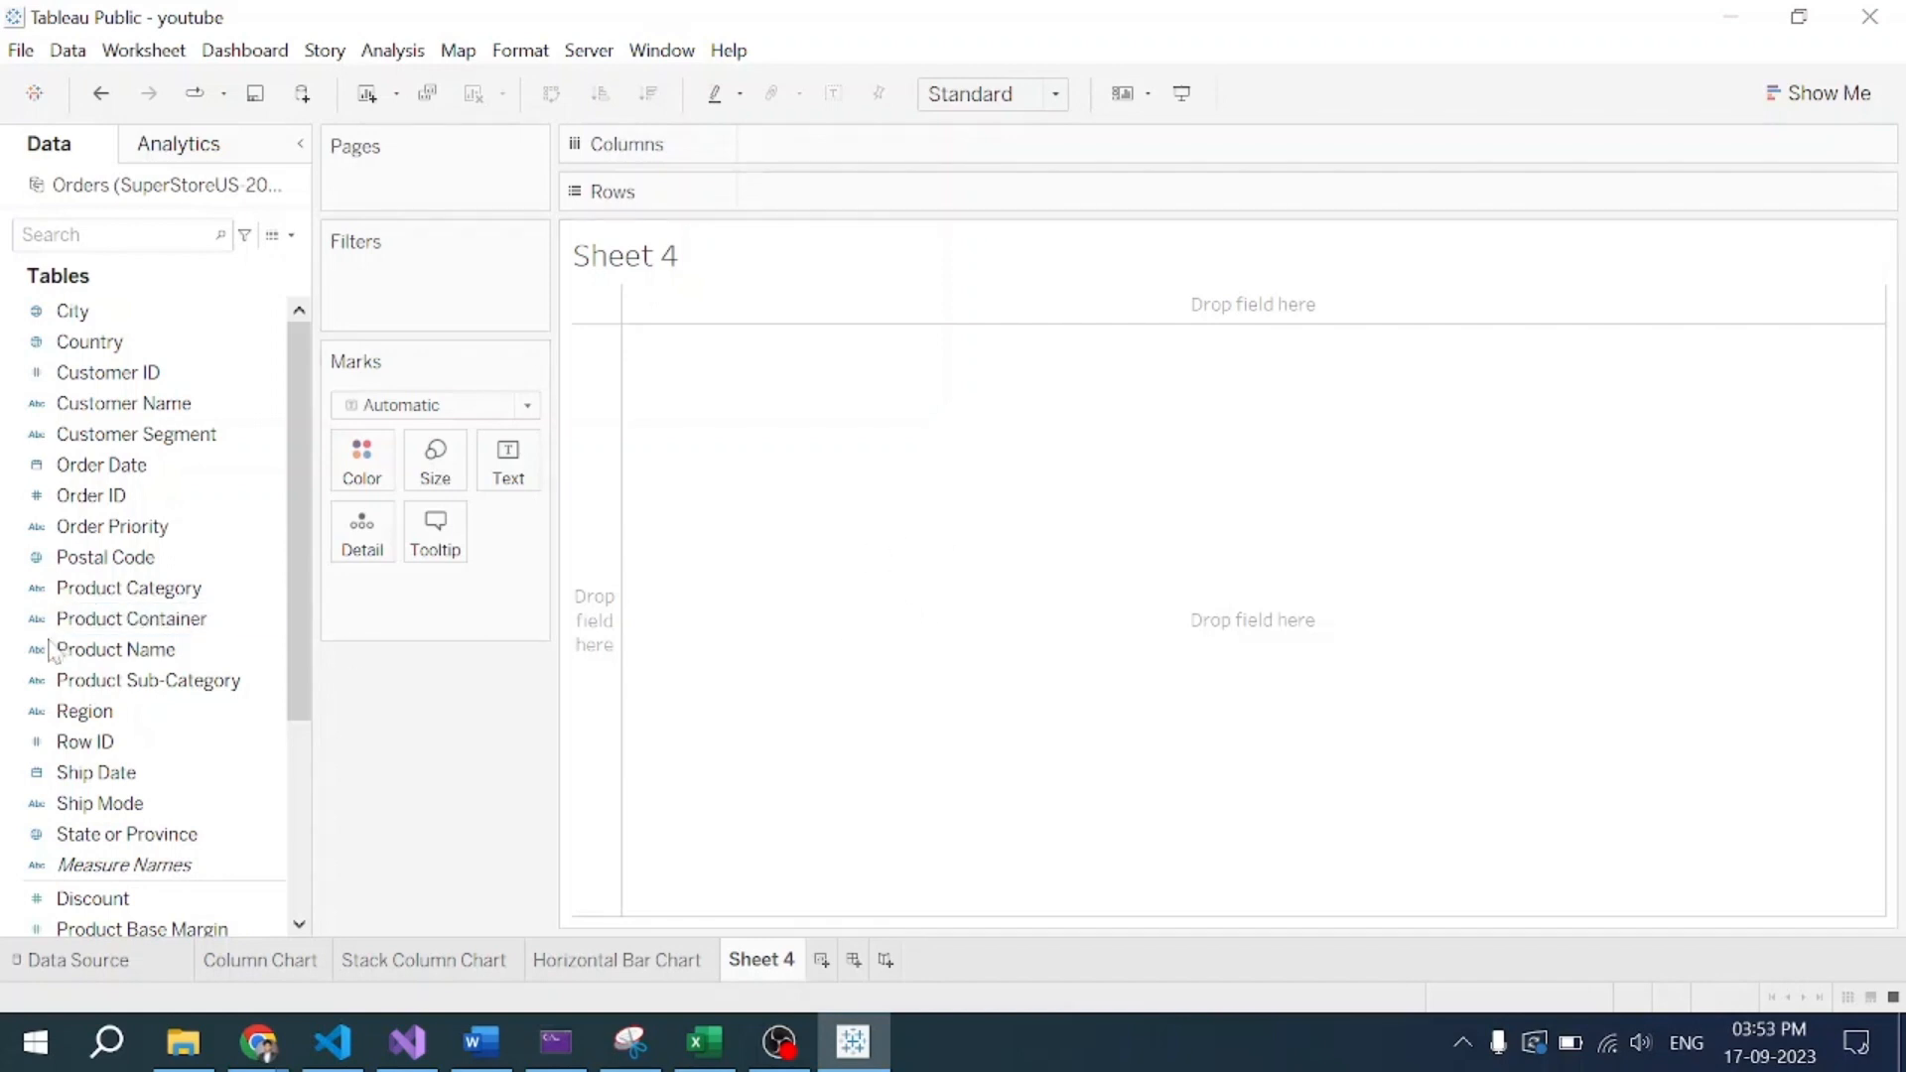
Step: Build a horizontal bar chart with Profit on Columns and Region on Rows, fitted to the entire view
scroll(85, 774, down, 3)
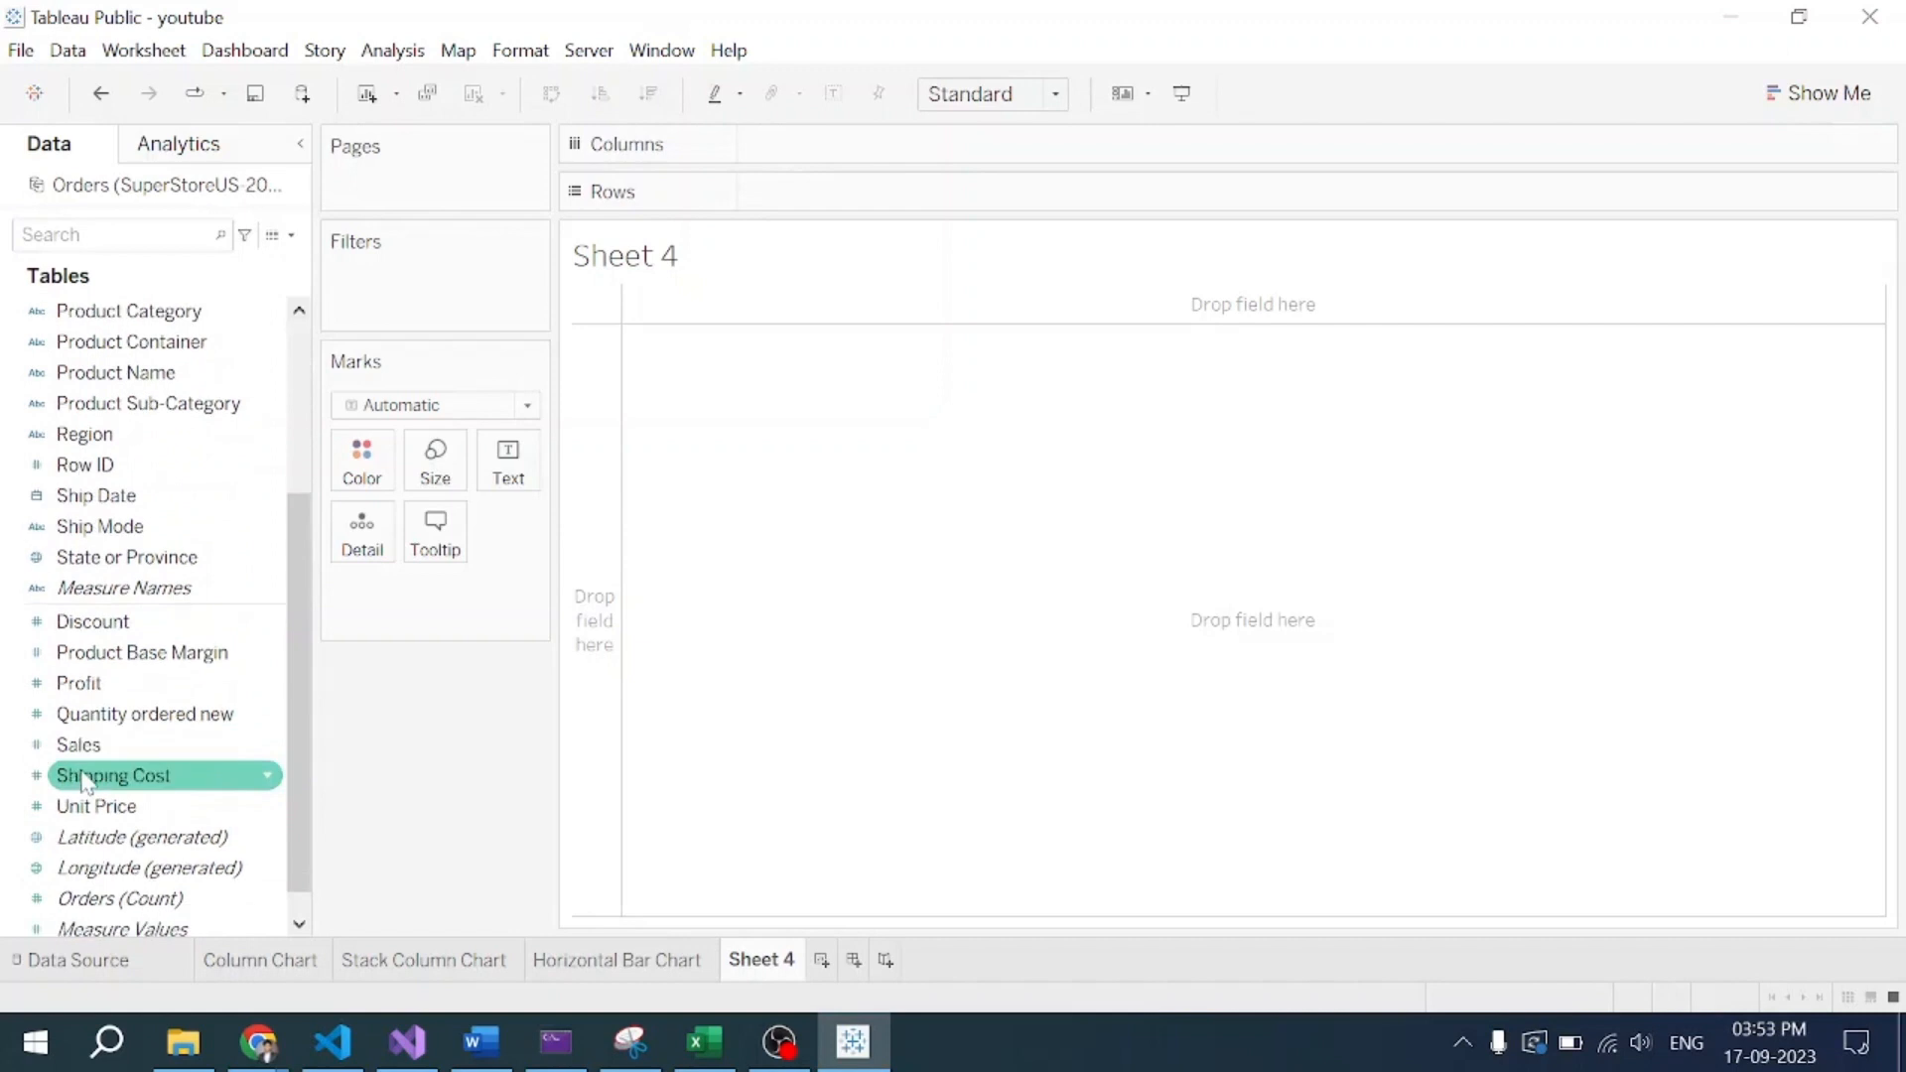
drag(85, 683, 838, 157)
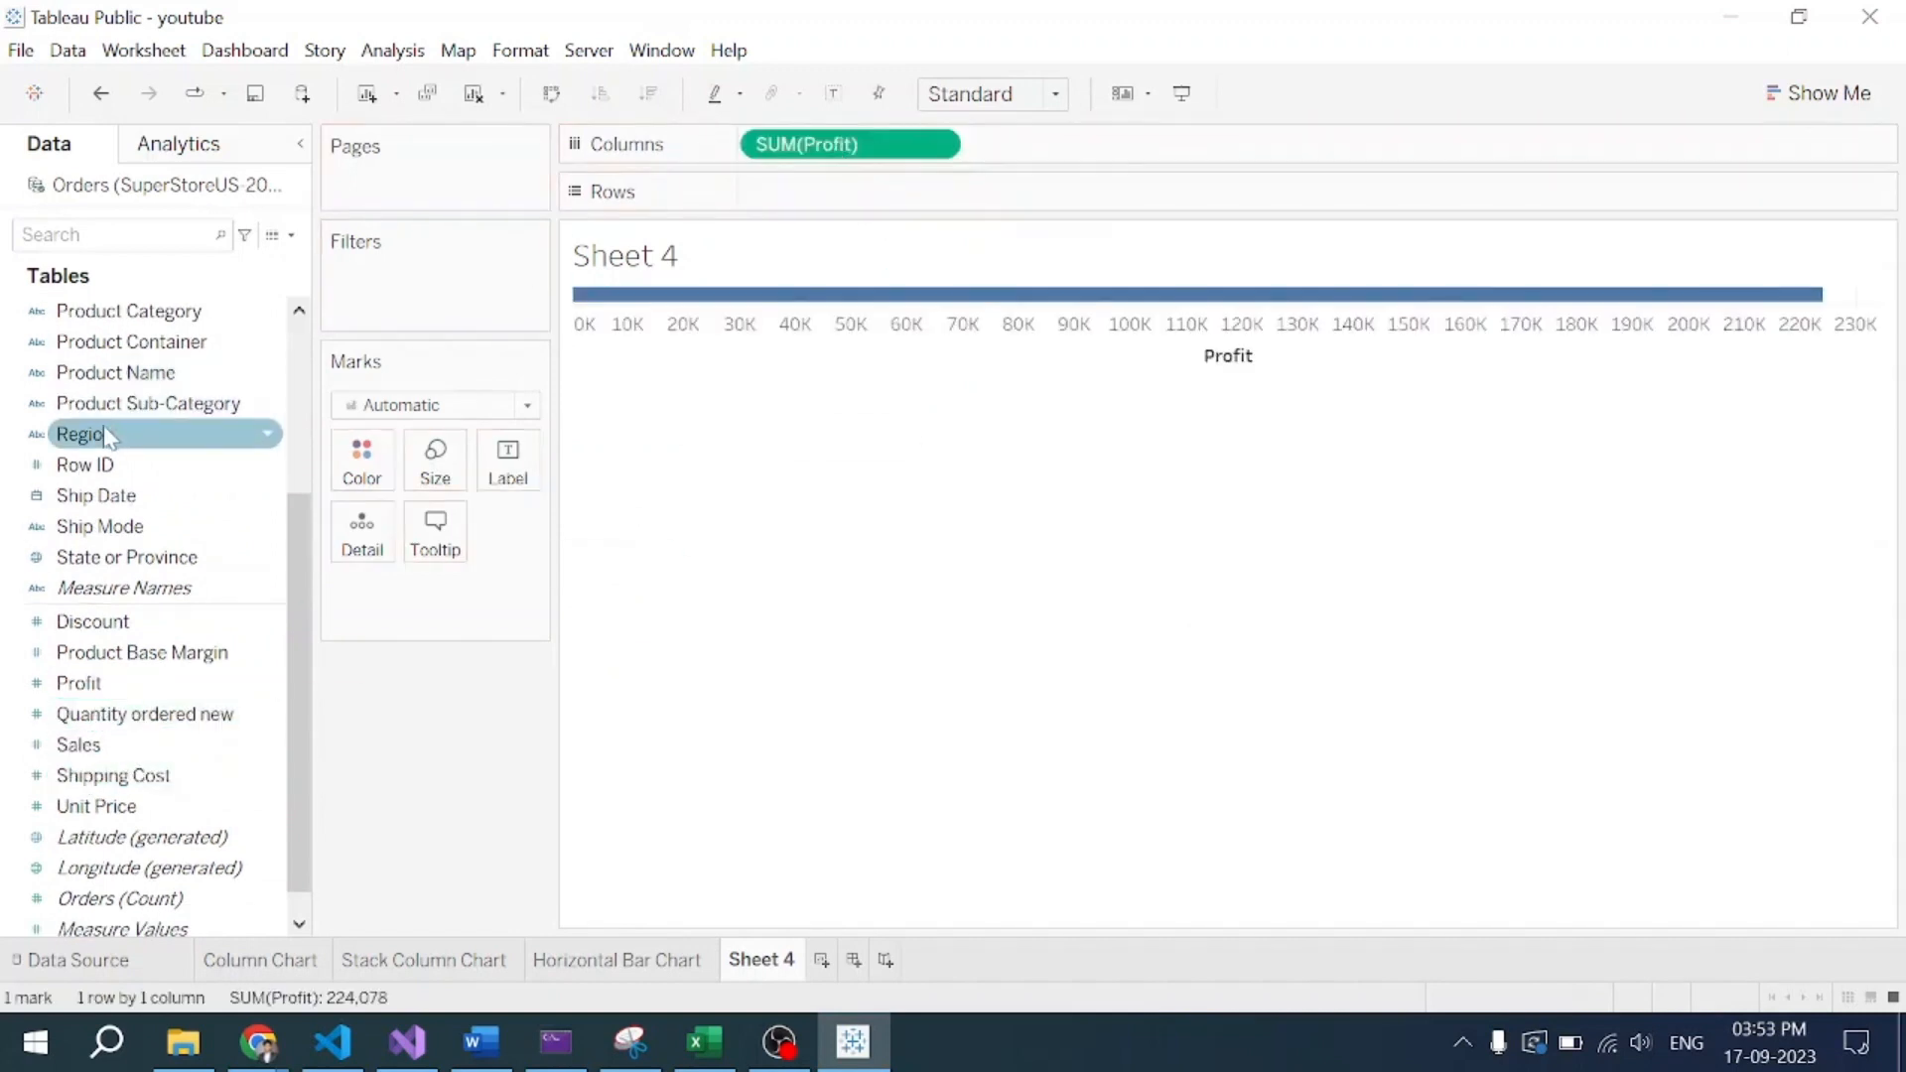
drag(109, 437, 835, 193)
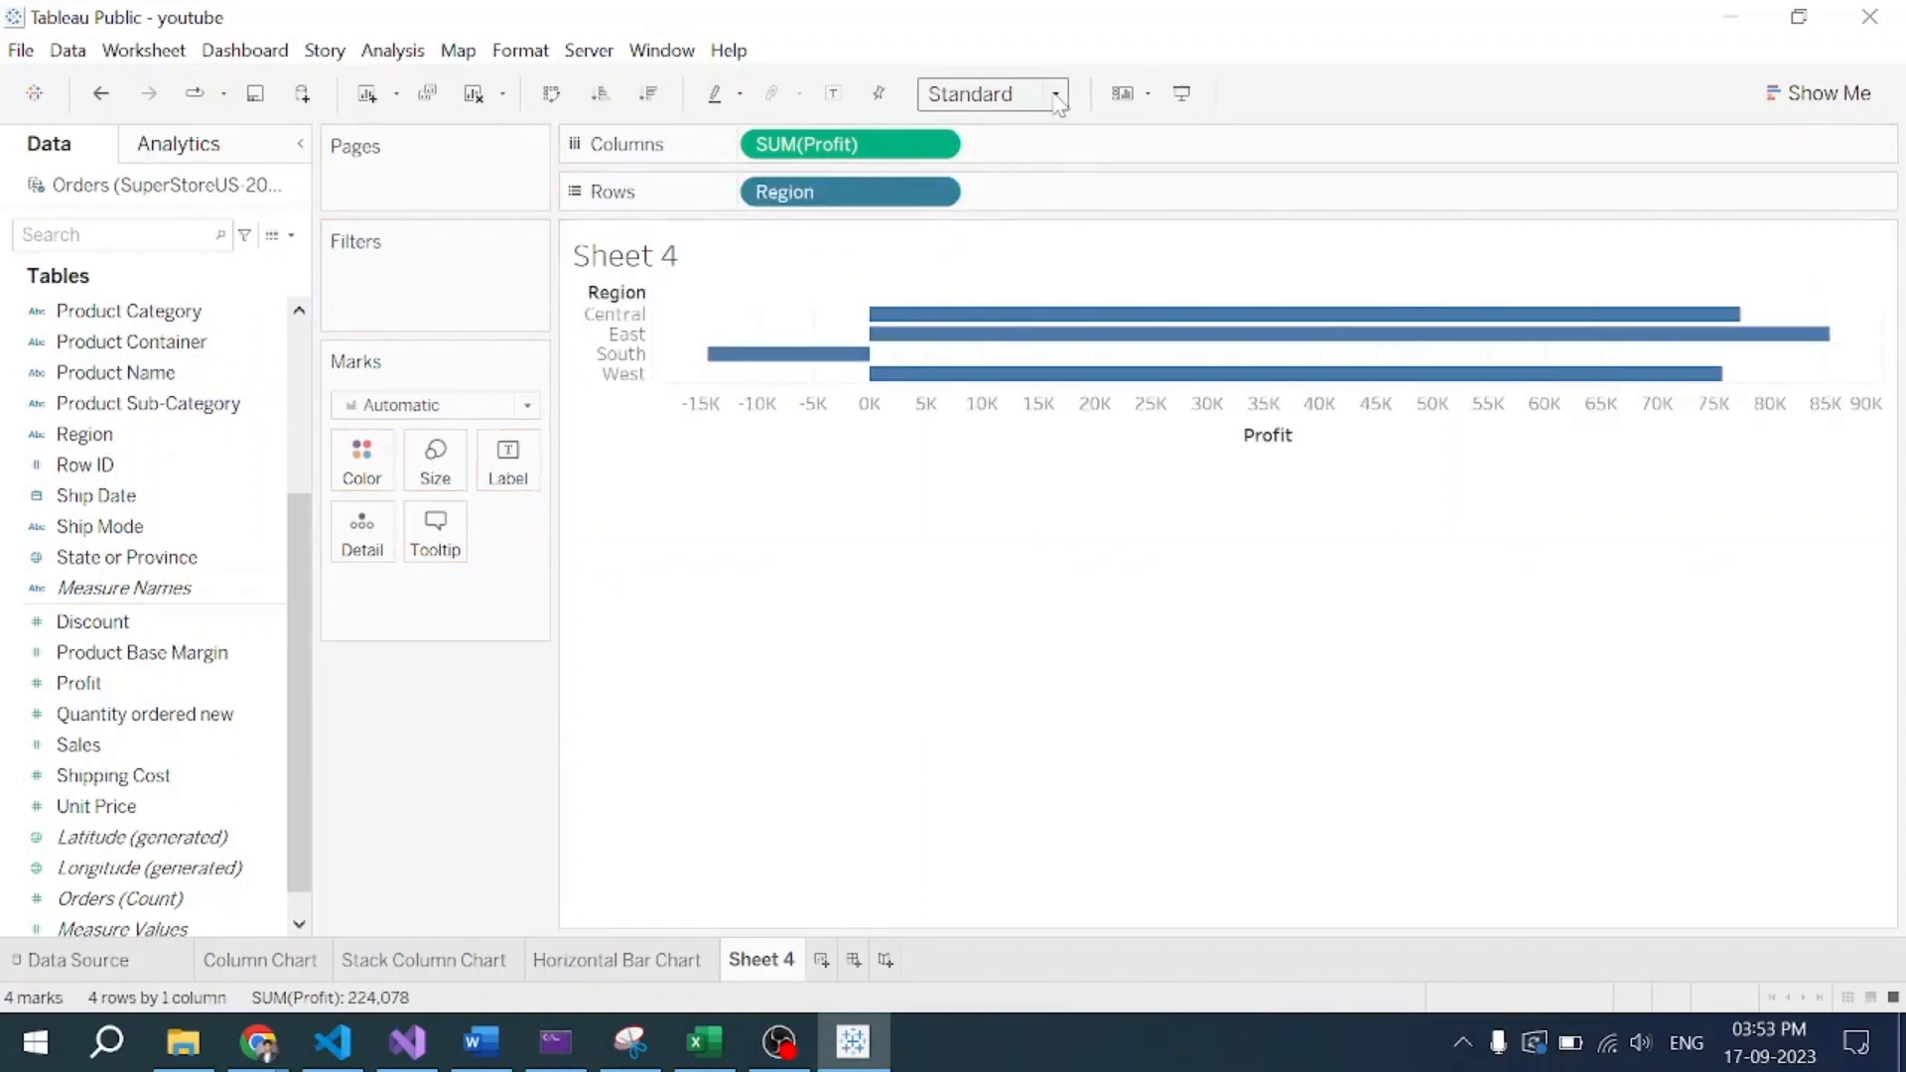
click(1057, 96)
click(969, 201)
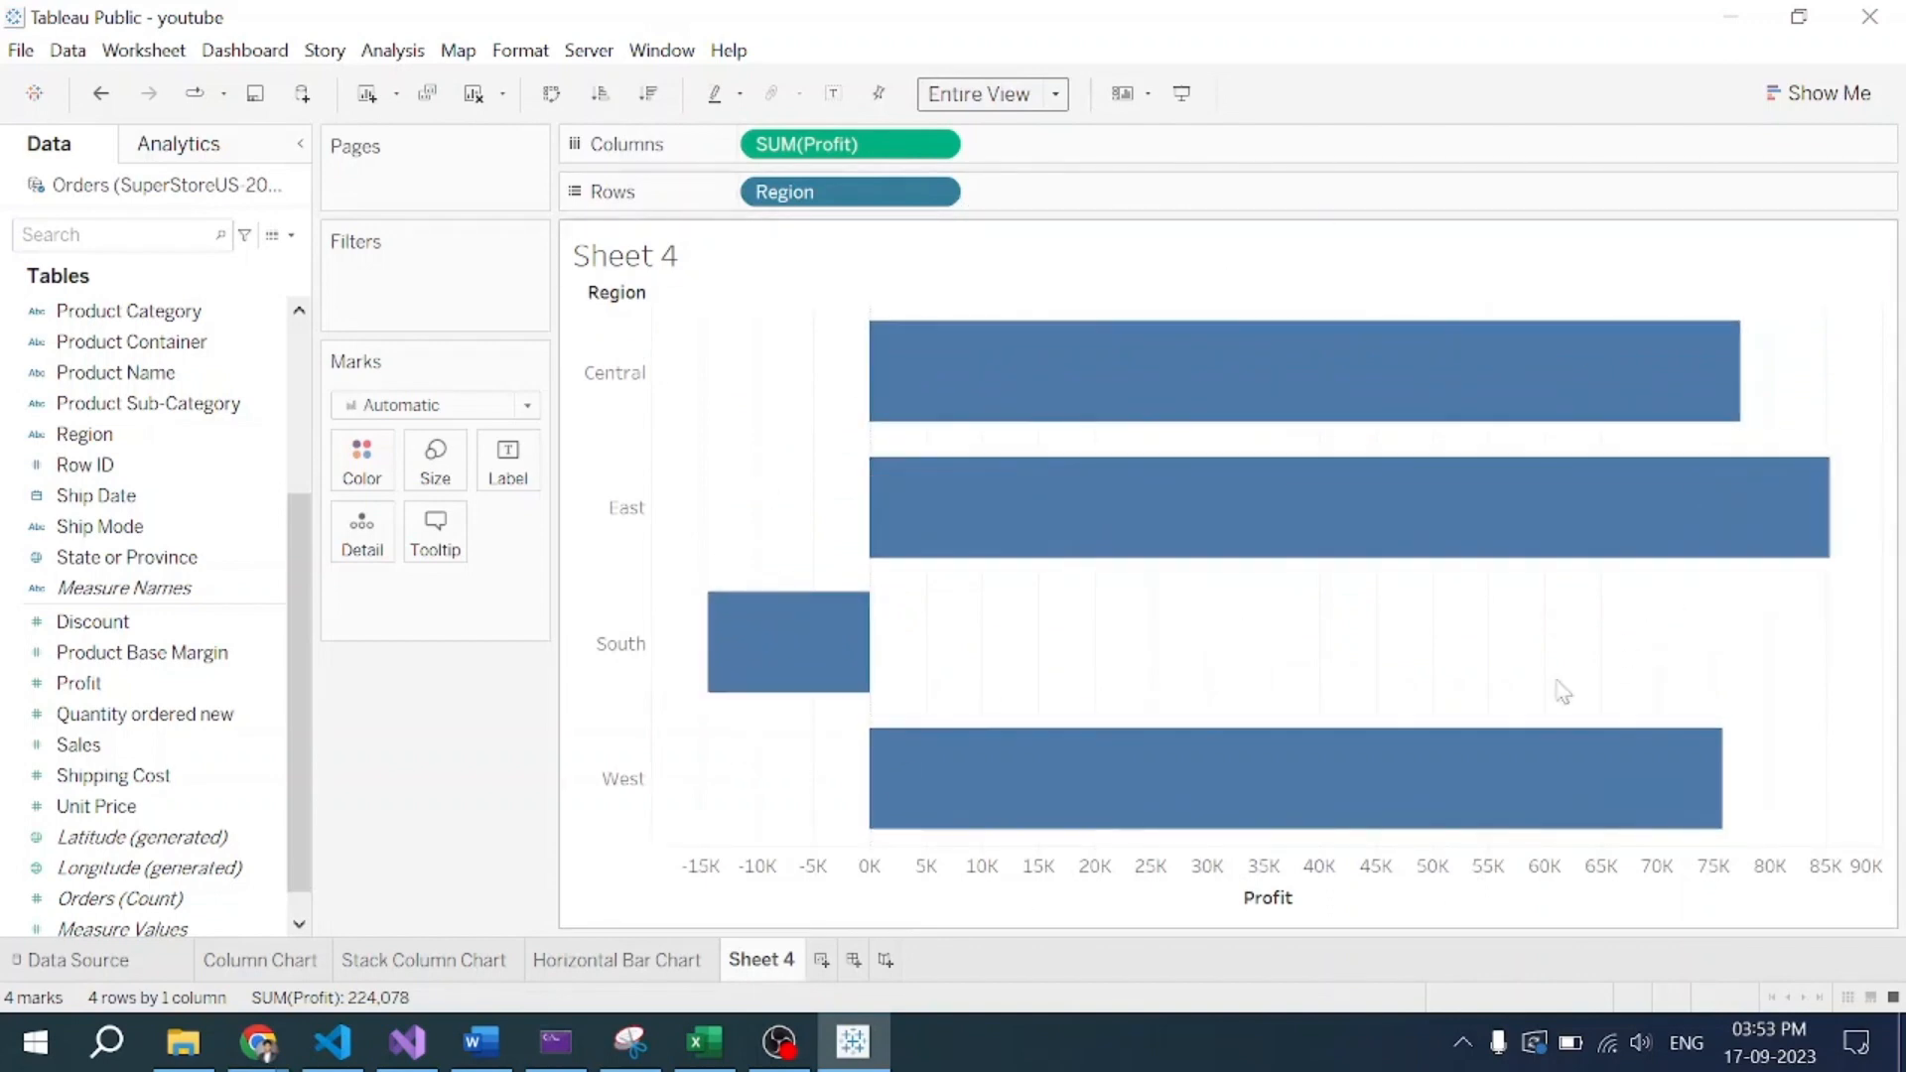
Step: Colour the bars by Product Category to stack them and label each segment with its Profit
mouse_move(1438, 727)
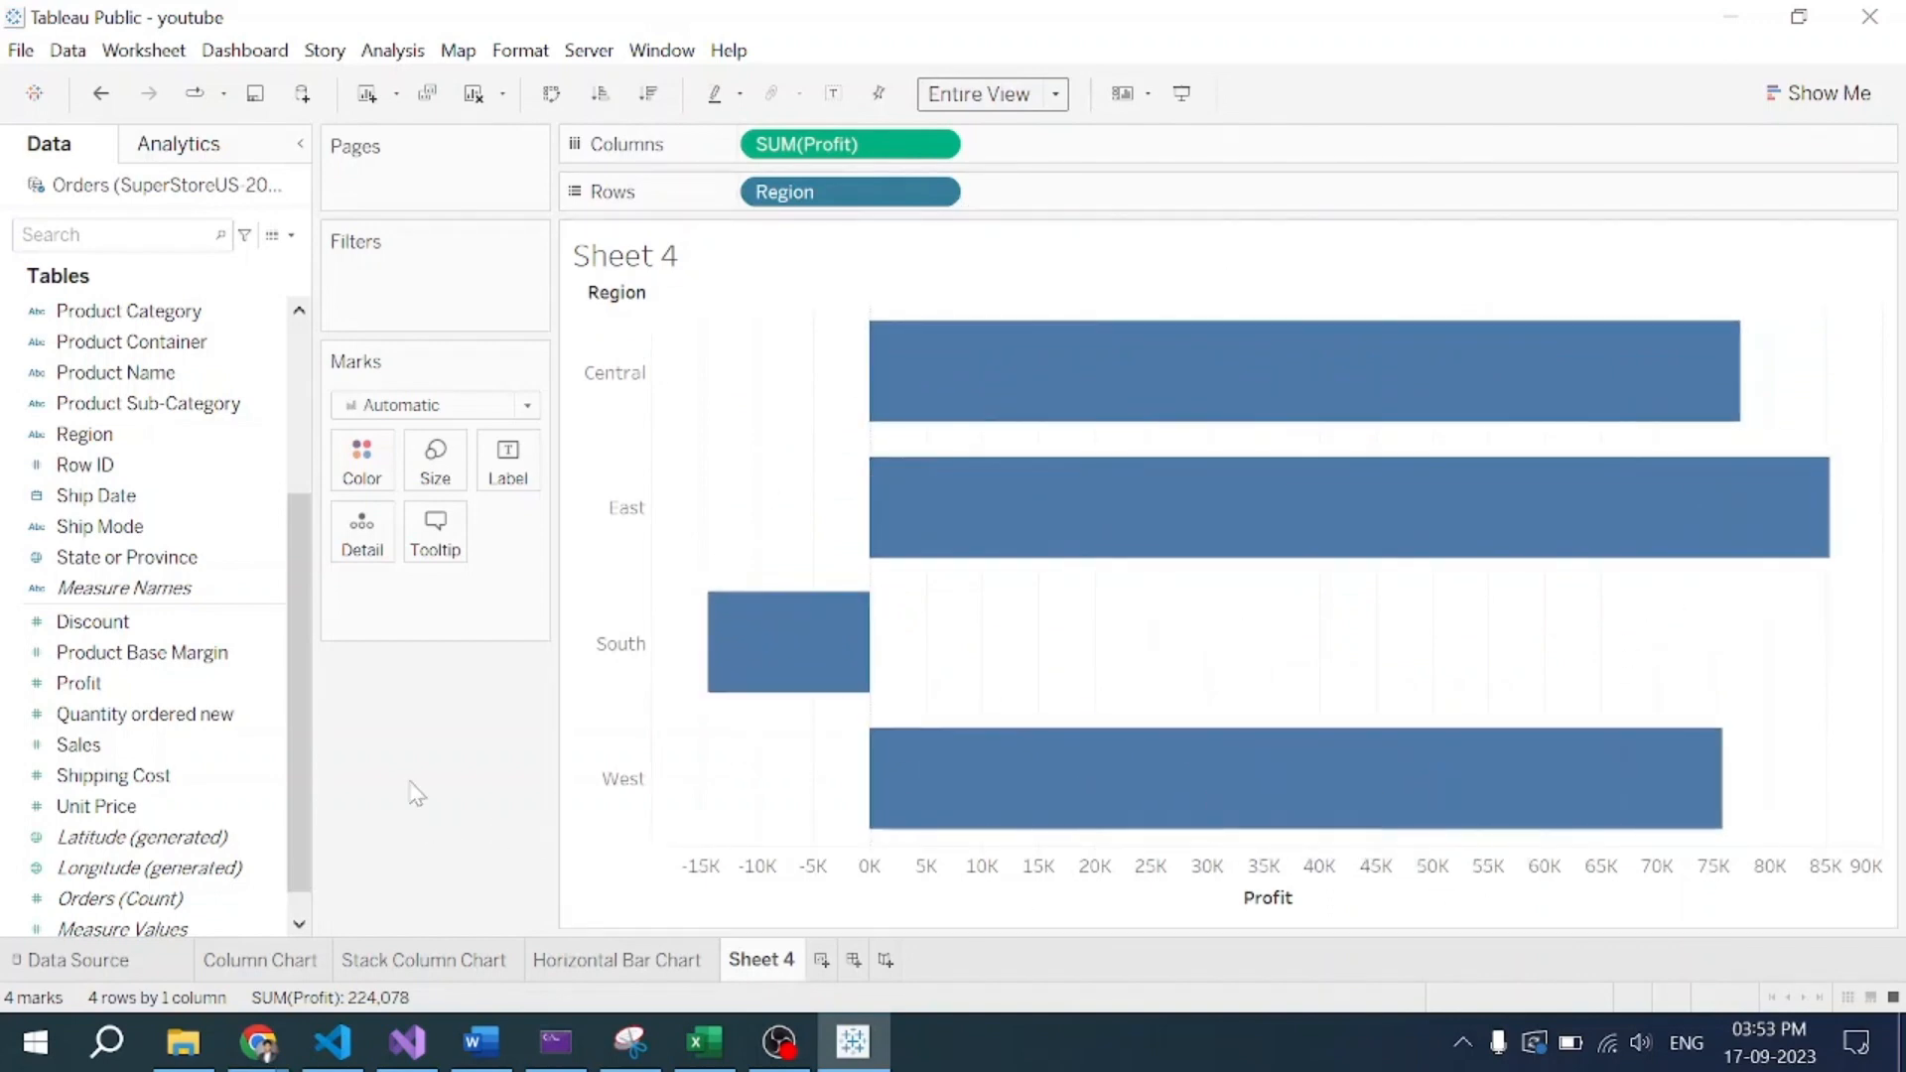
scroll(119, 541, up, 2)
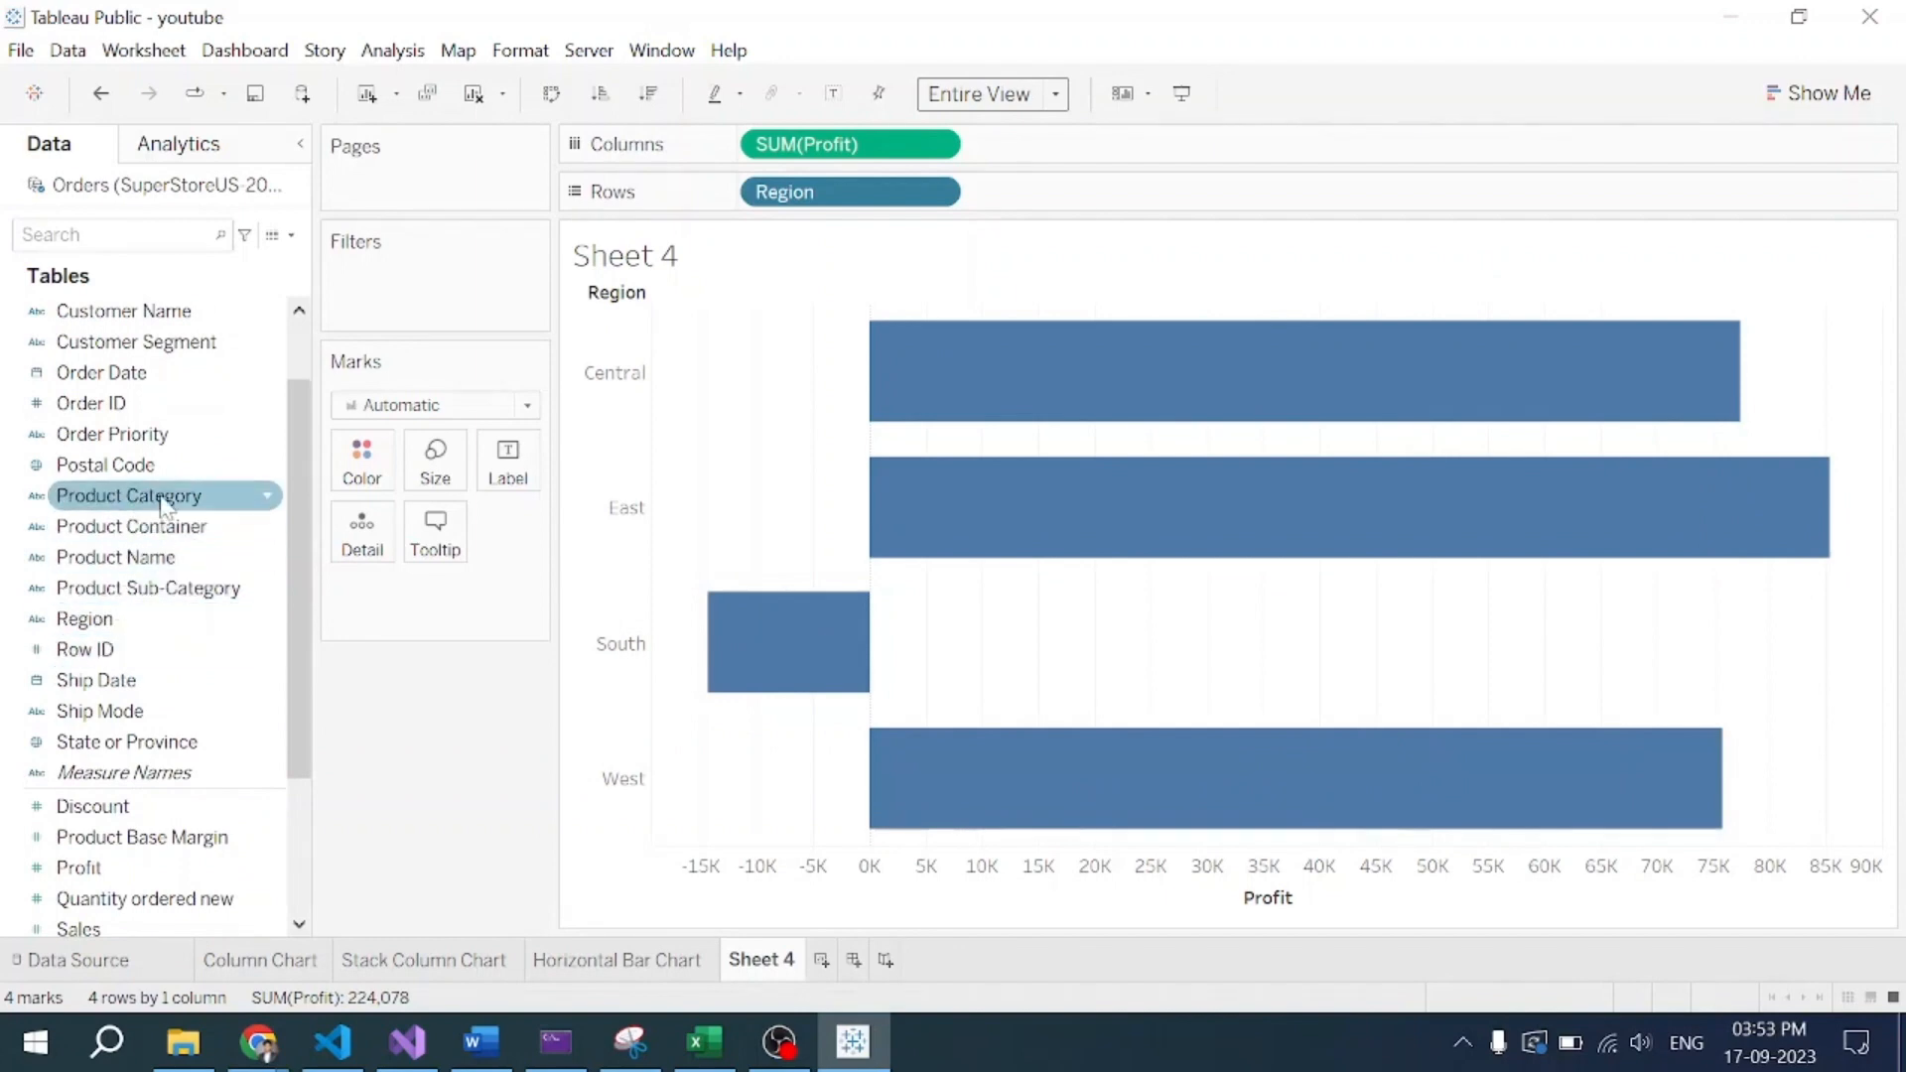
drag(159, 496, 360, 464)
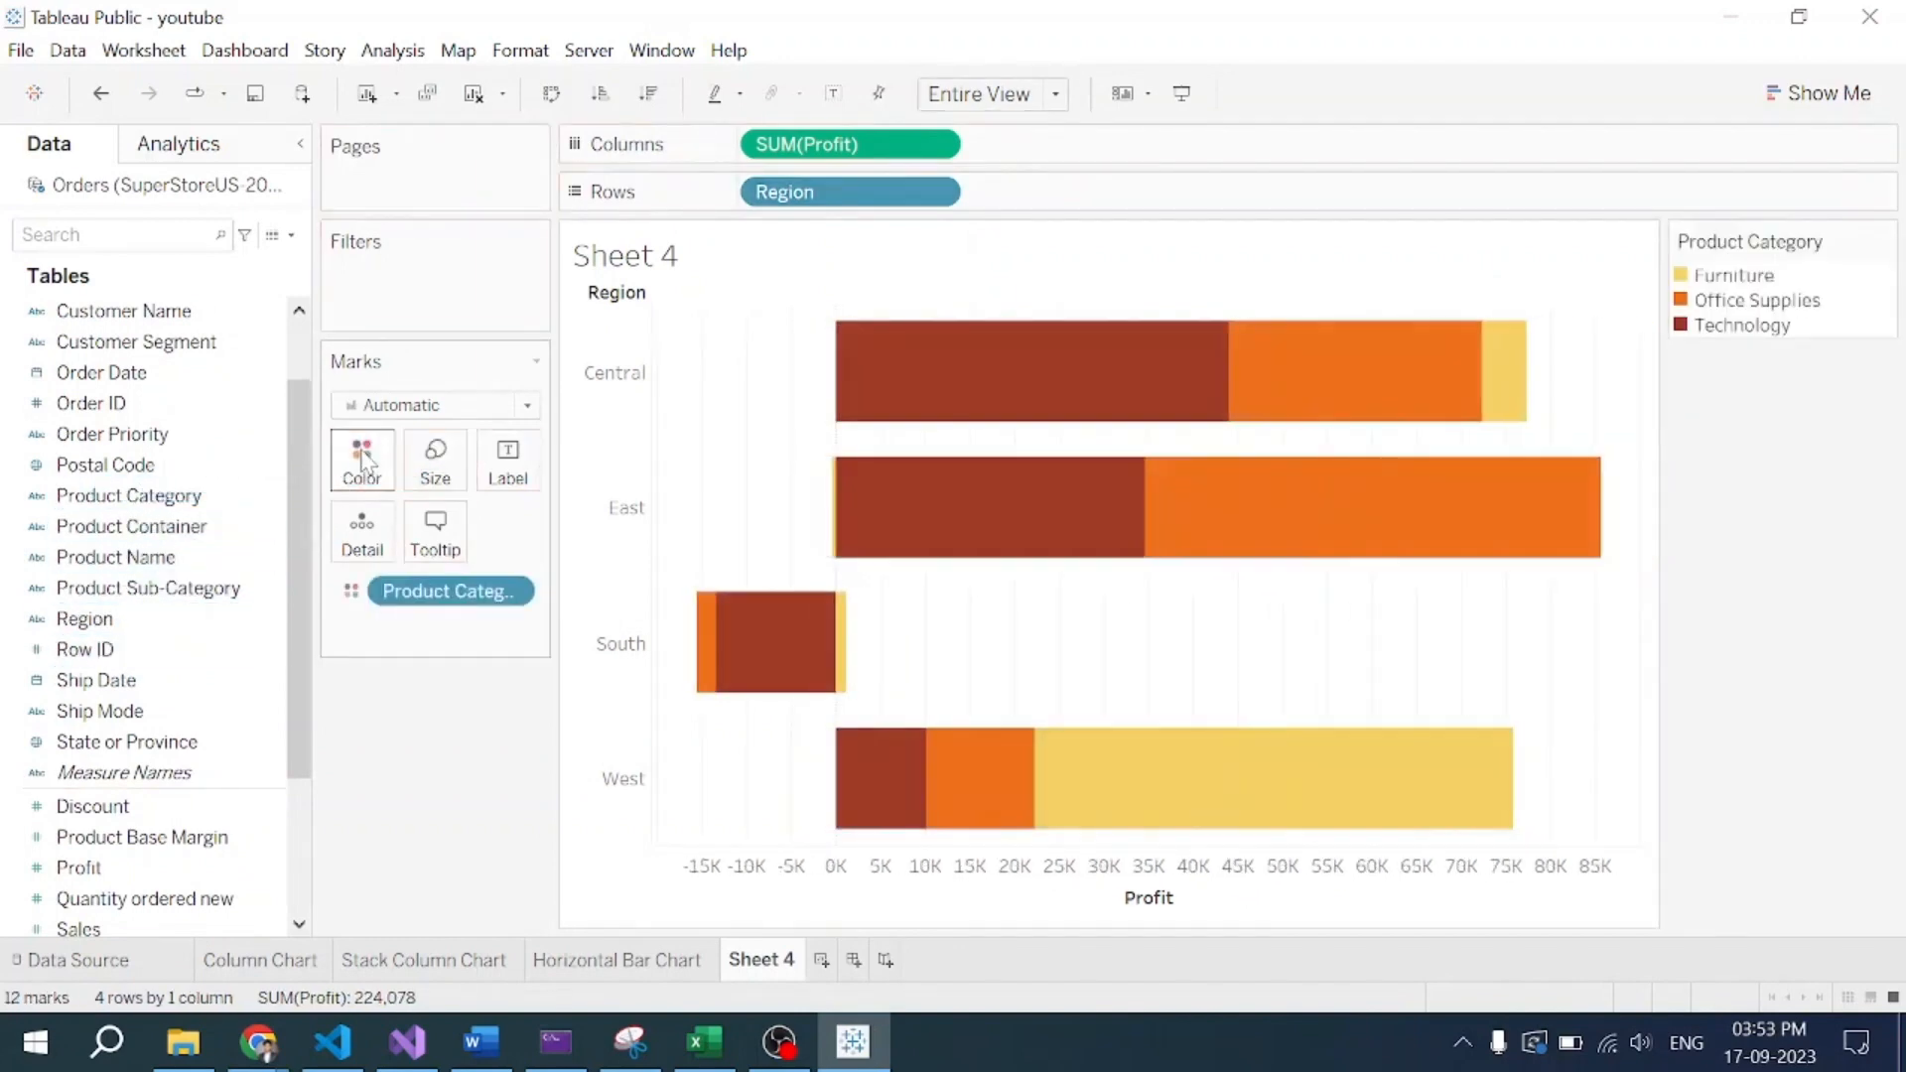
scroll(20, 574, down, 2)
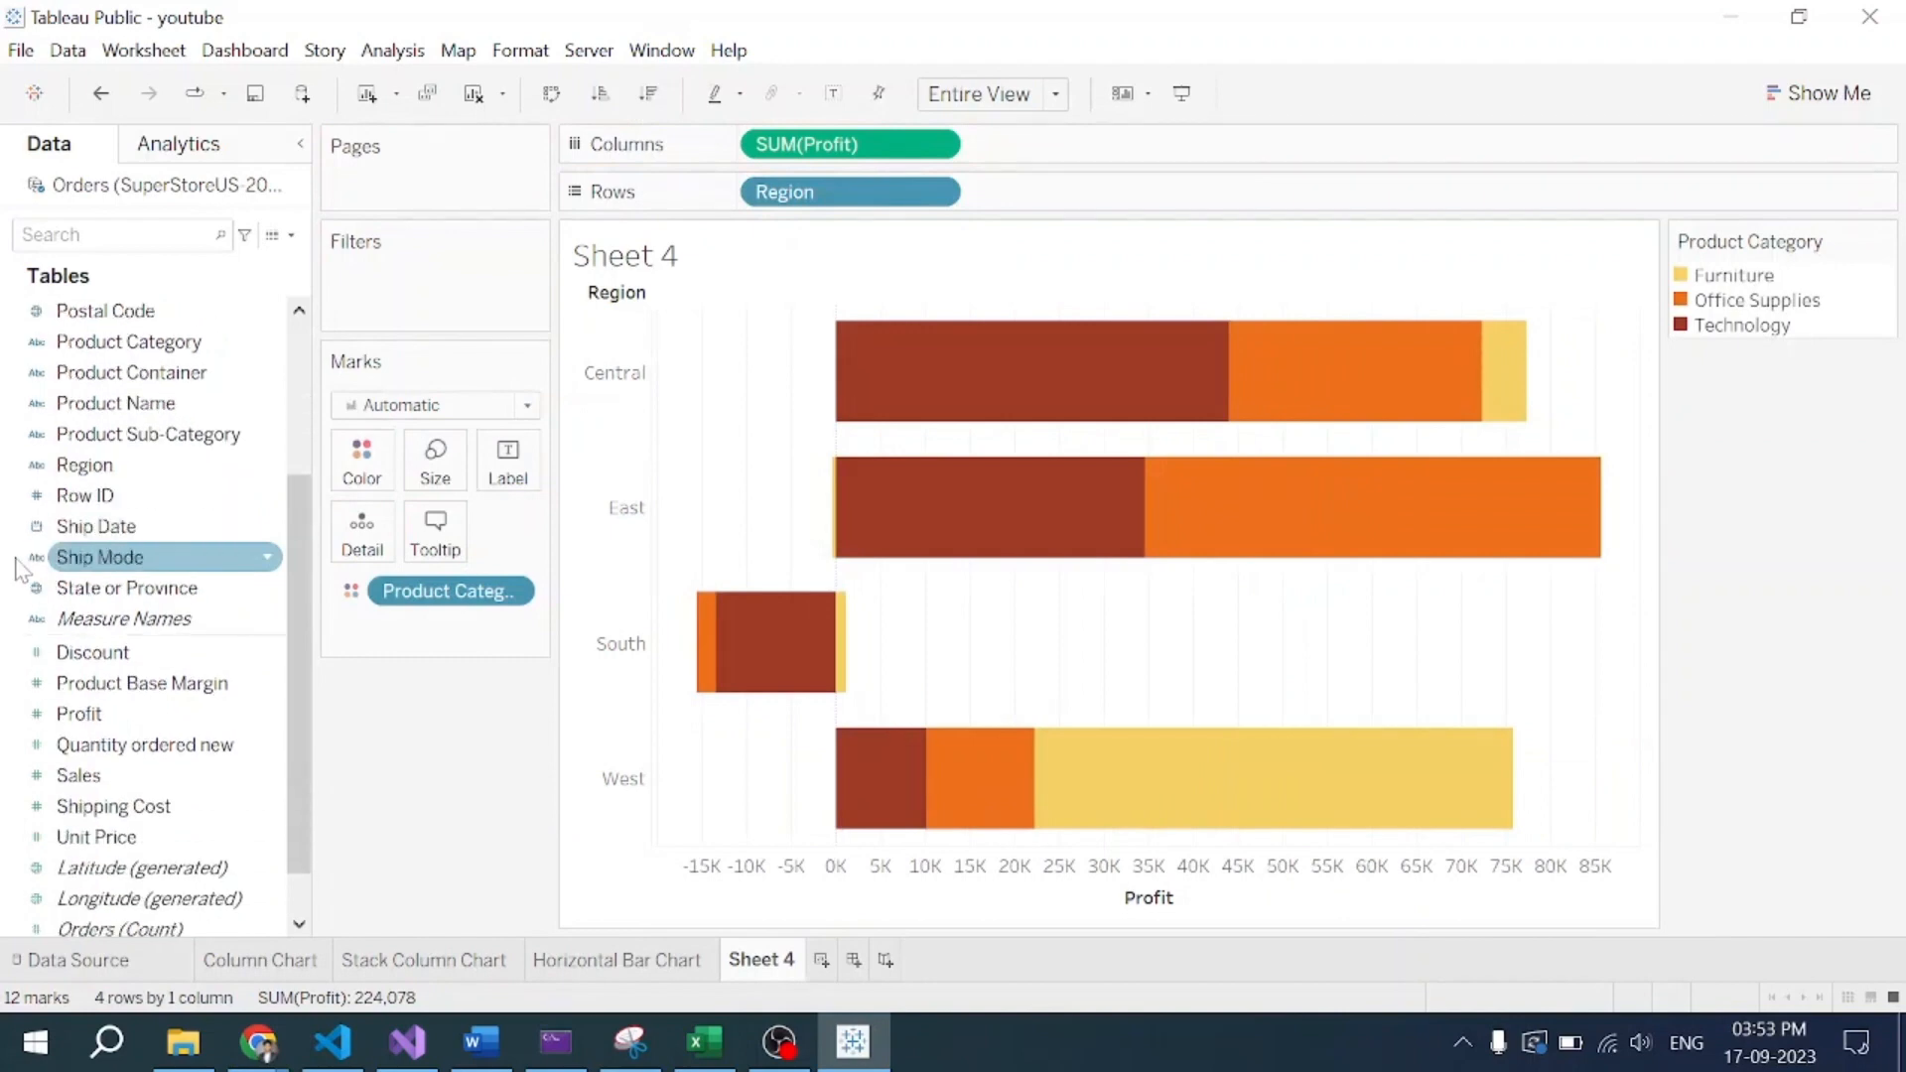
scroll(109, 755, down, 1)
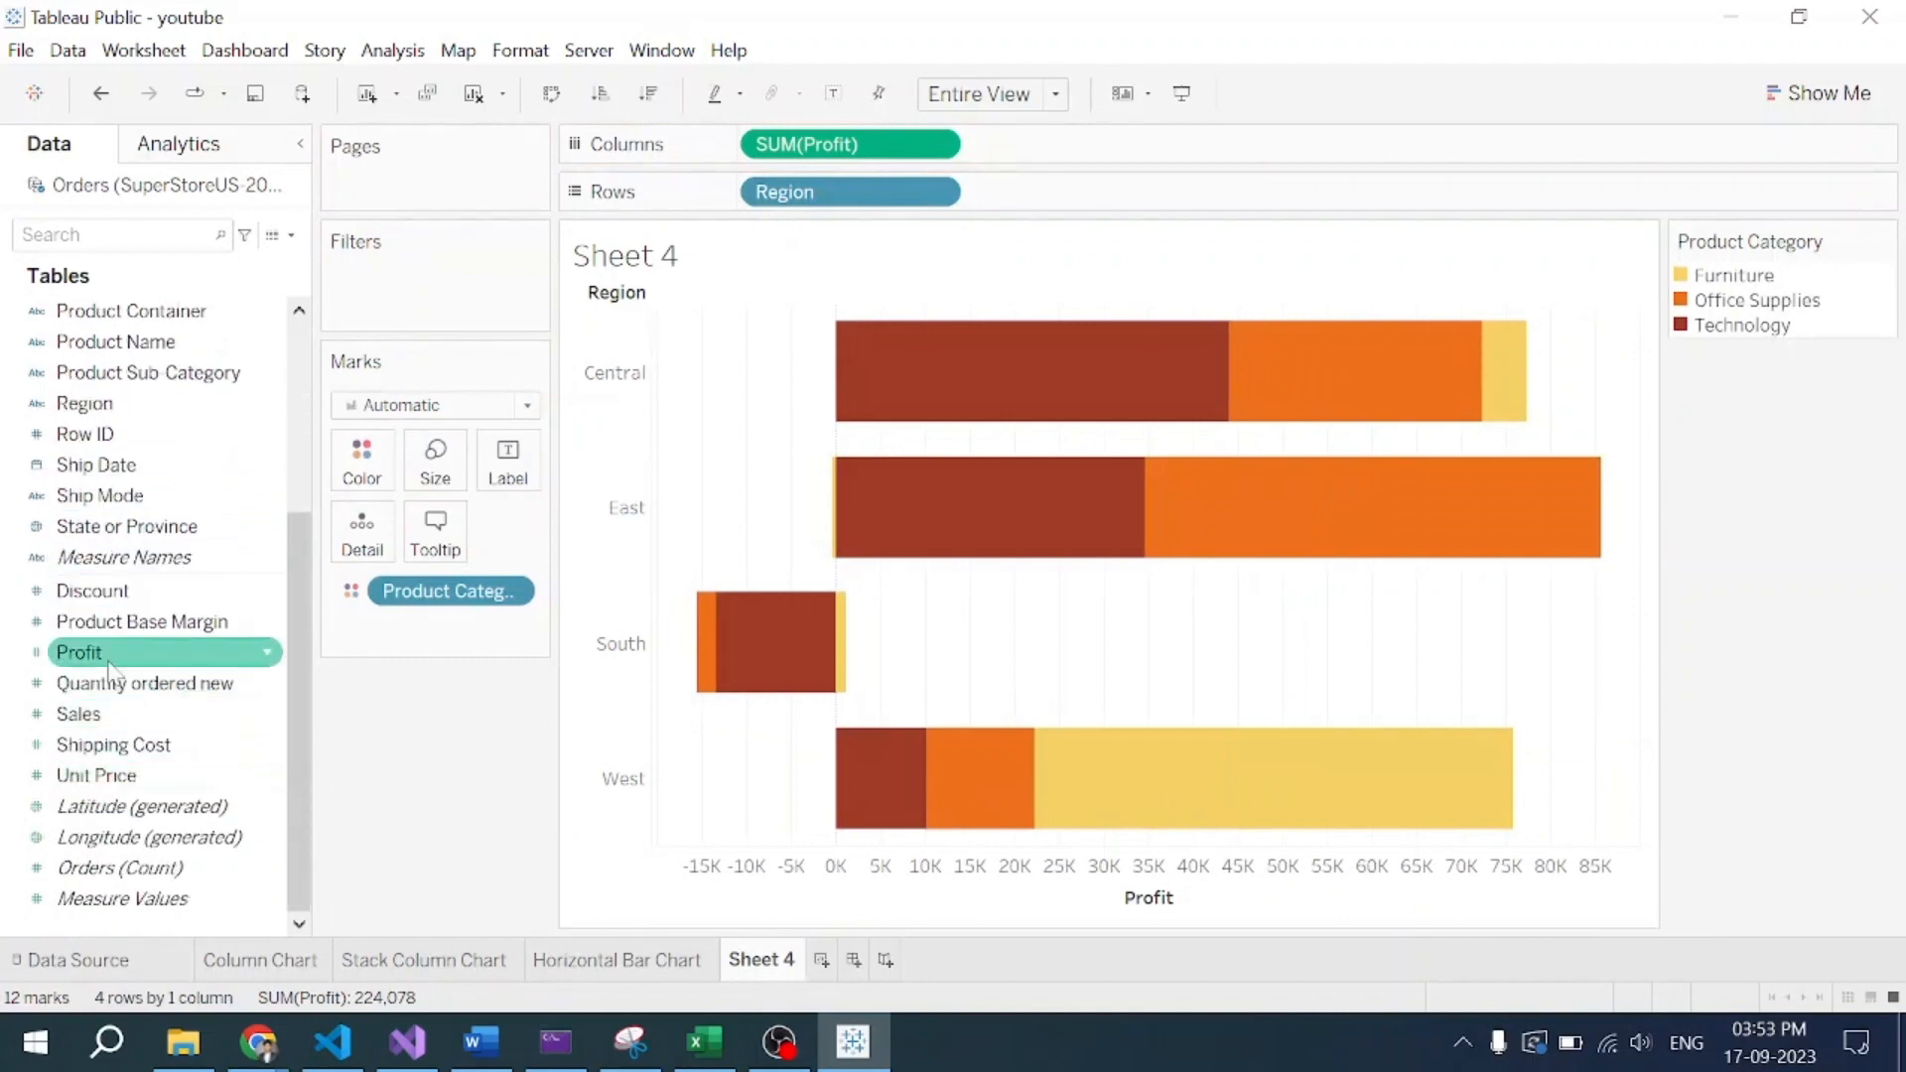
click(113, 654)
drag(112, 664, 490, 446)
Step: Examine the regions' profit by category, highlighting Furniture, Office Supplies and Technology in turn before clearing the highlight
mouse_move(948, 432)
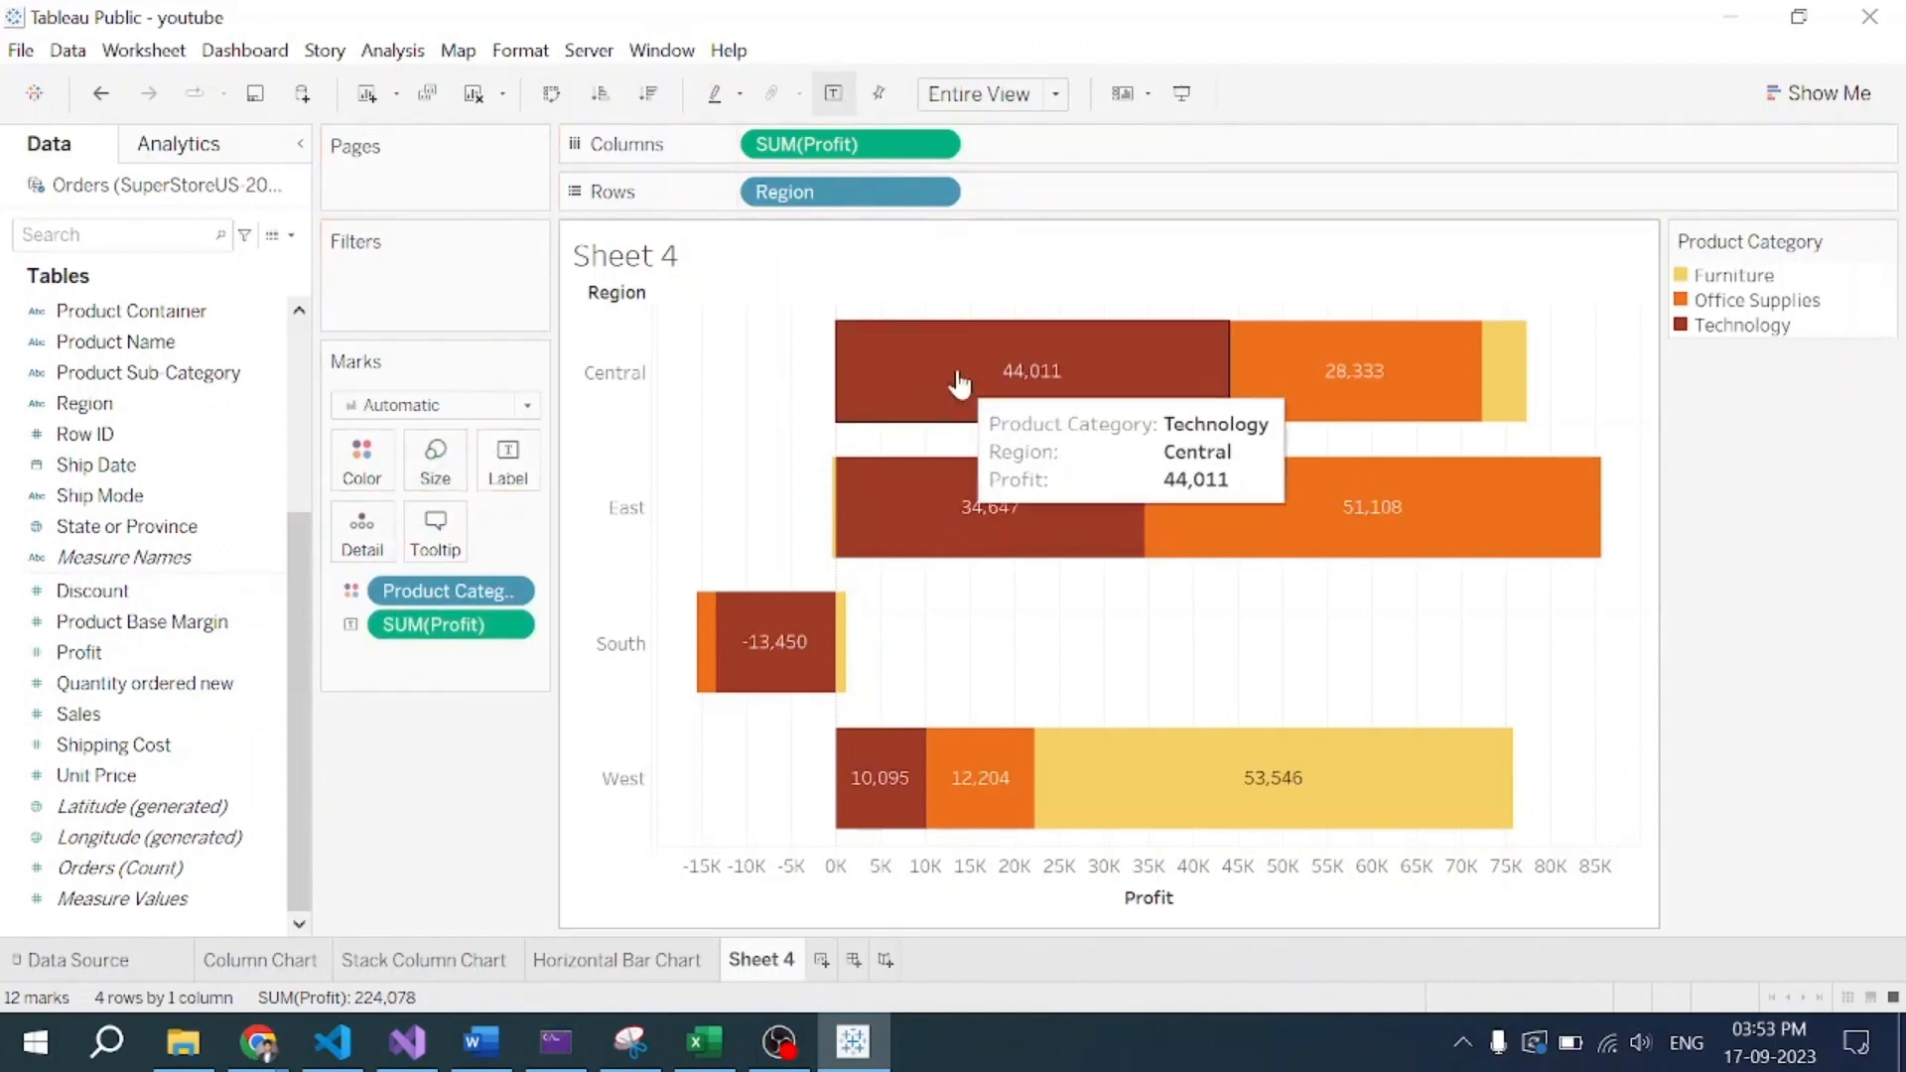
mouse_move(1114, 483)
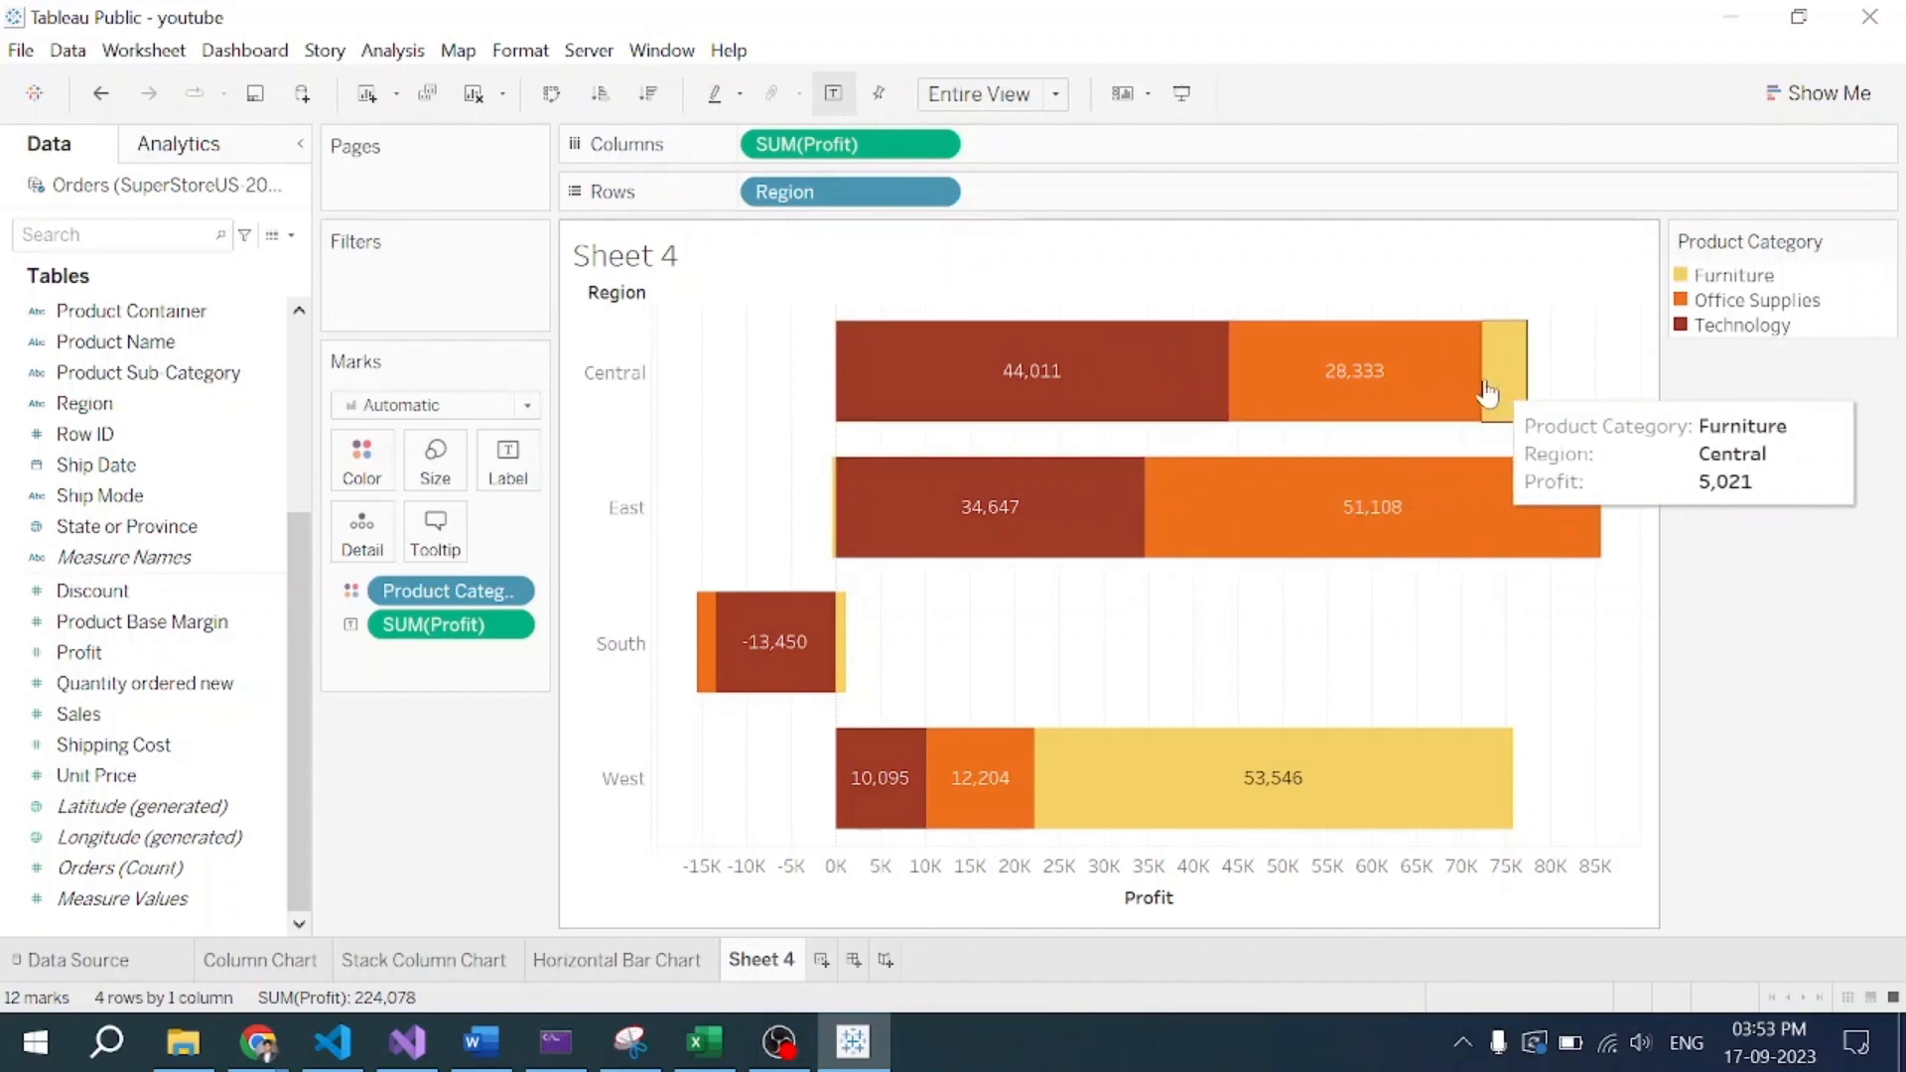
mouse_move(1065, 347)
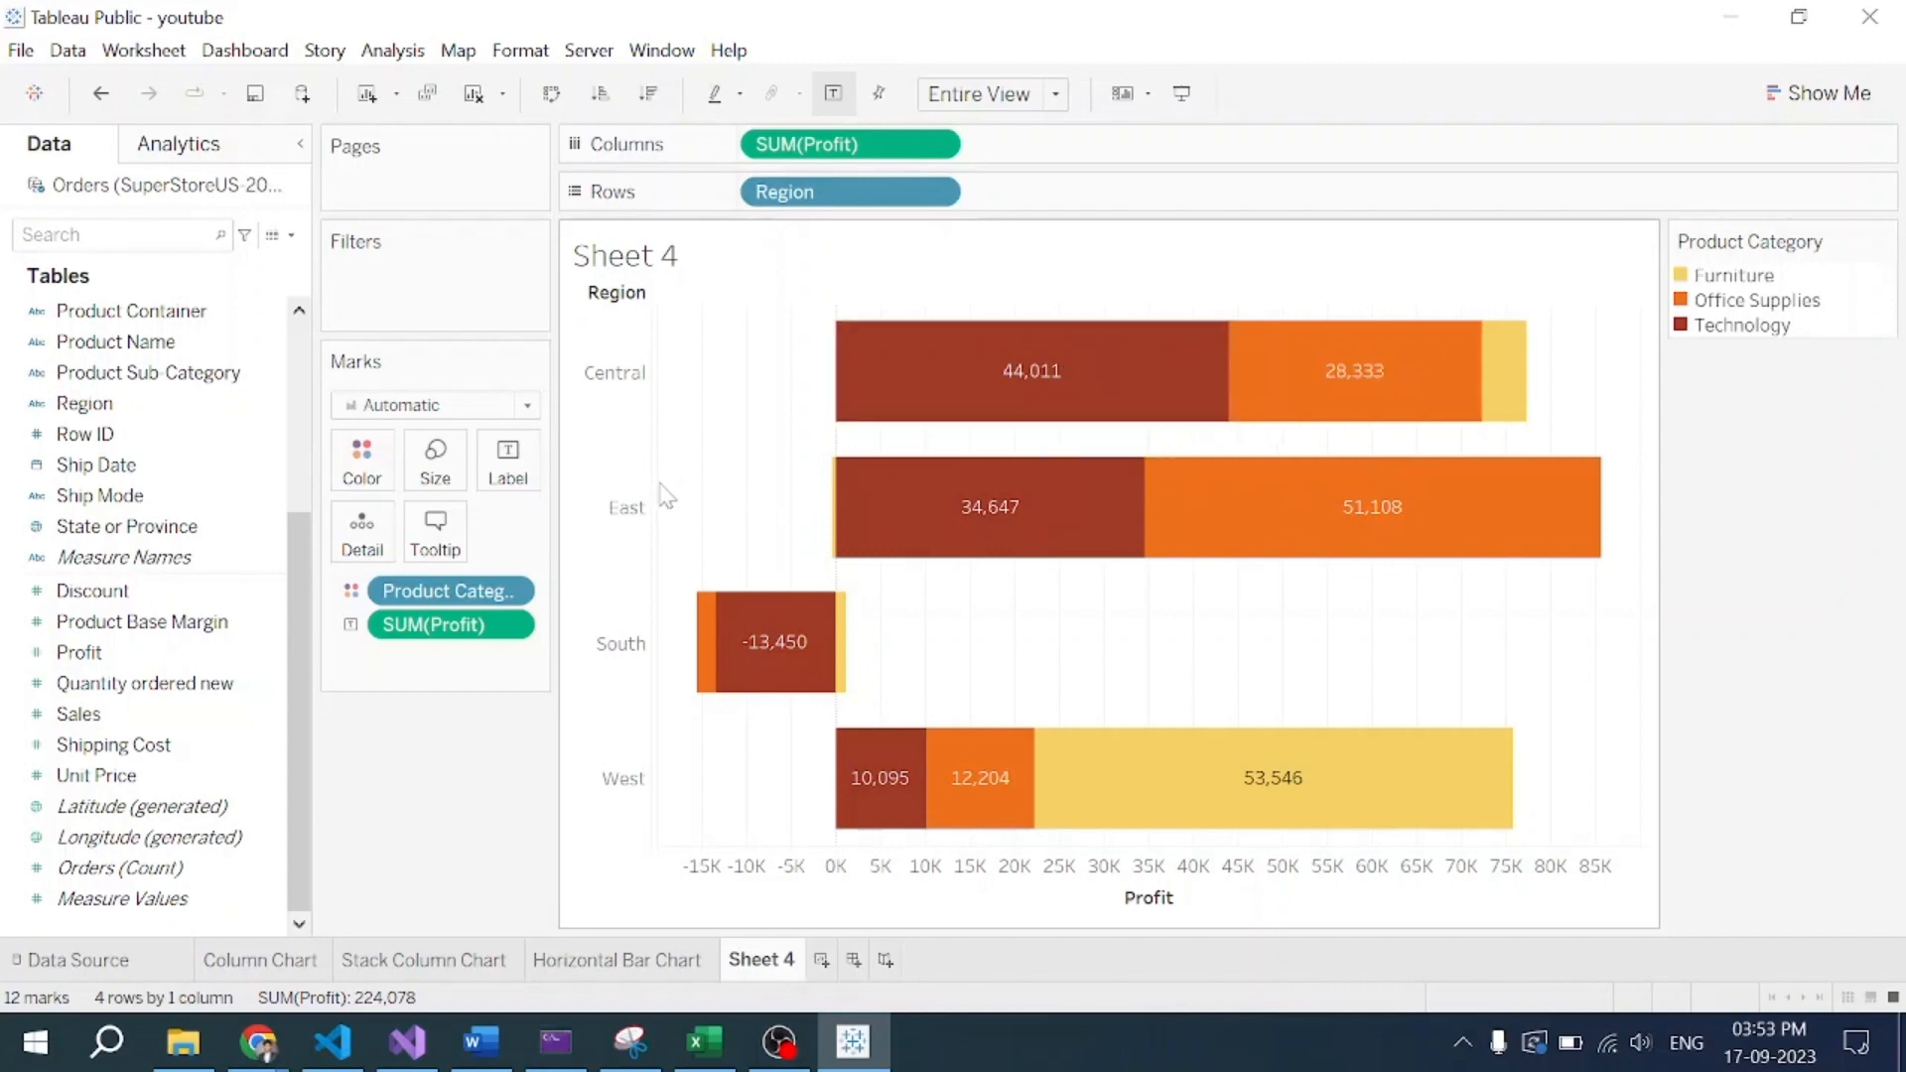
mouse_move(1009, 511)
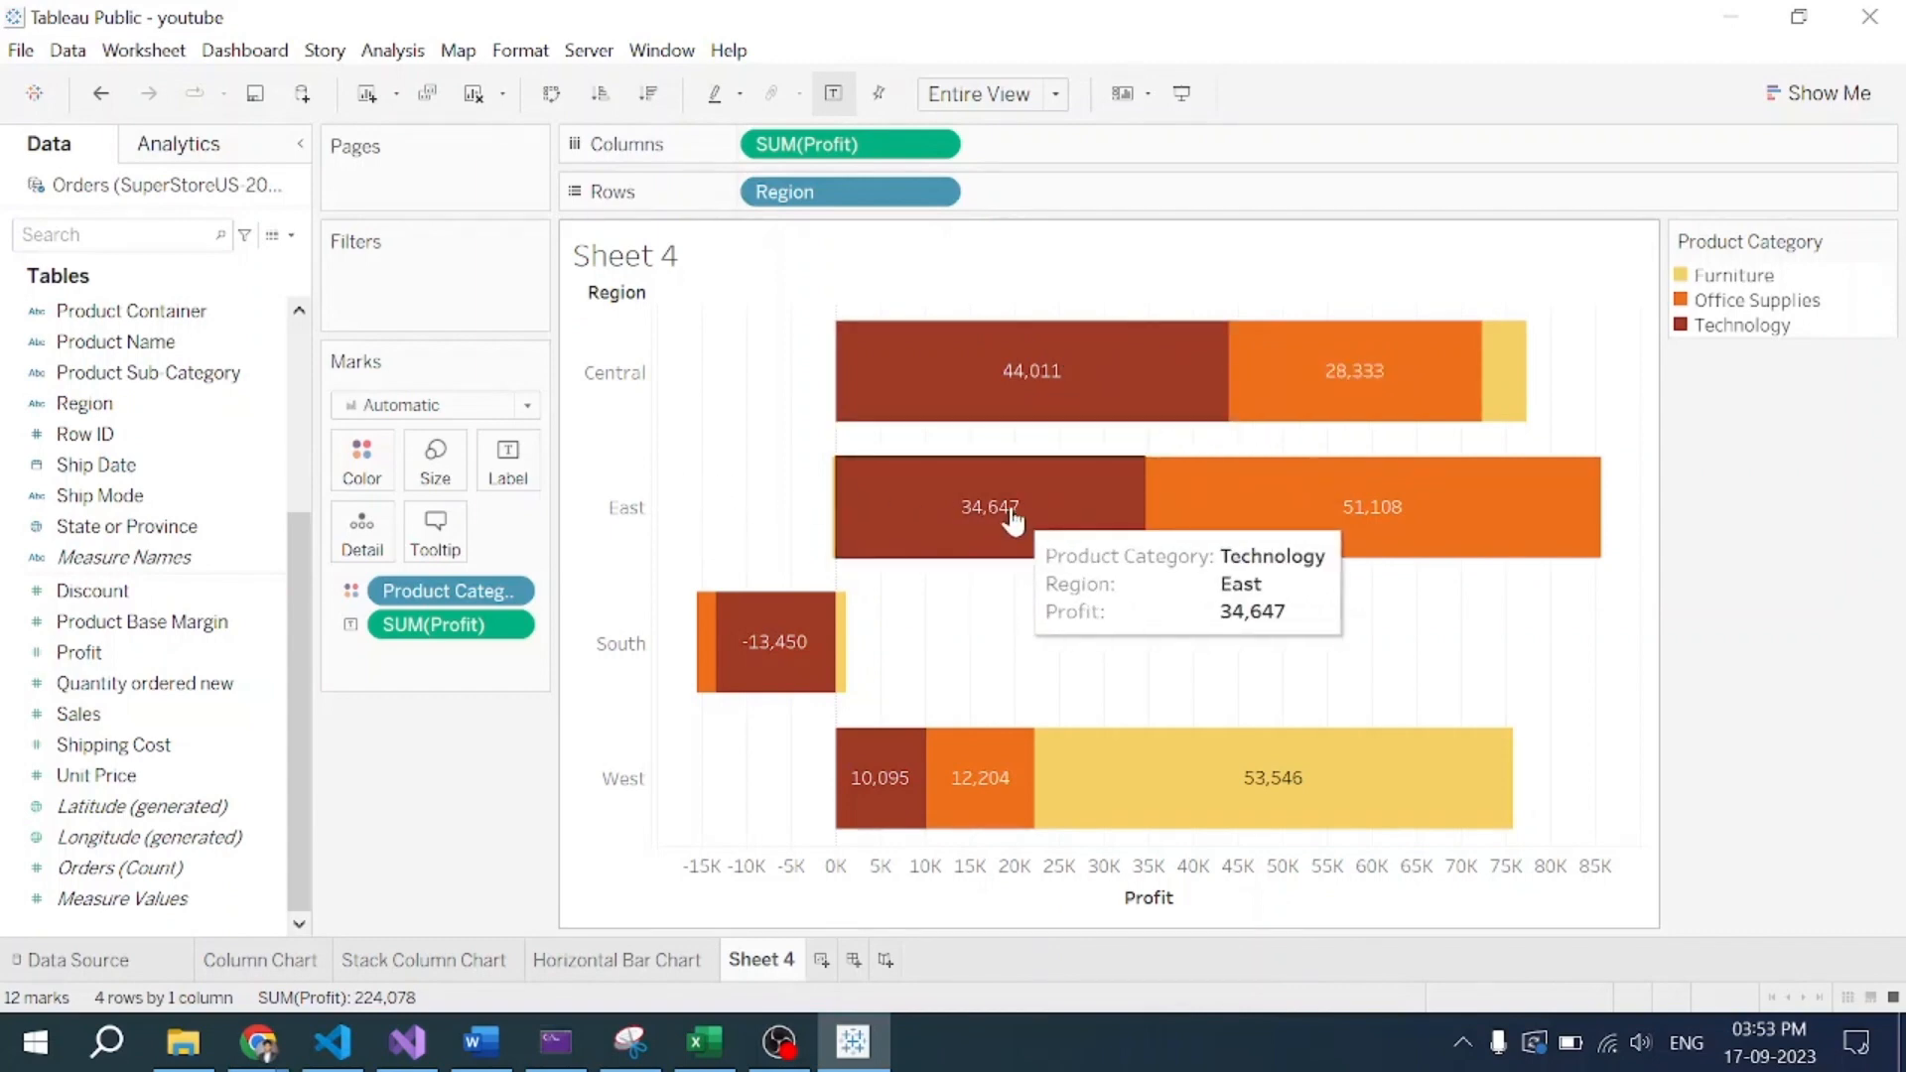
mouse_move(1263, 516)
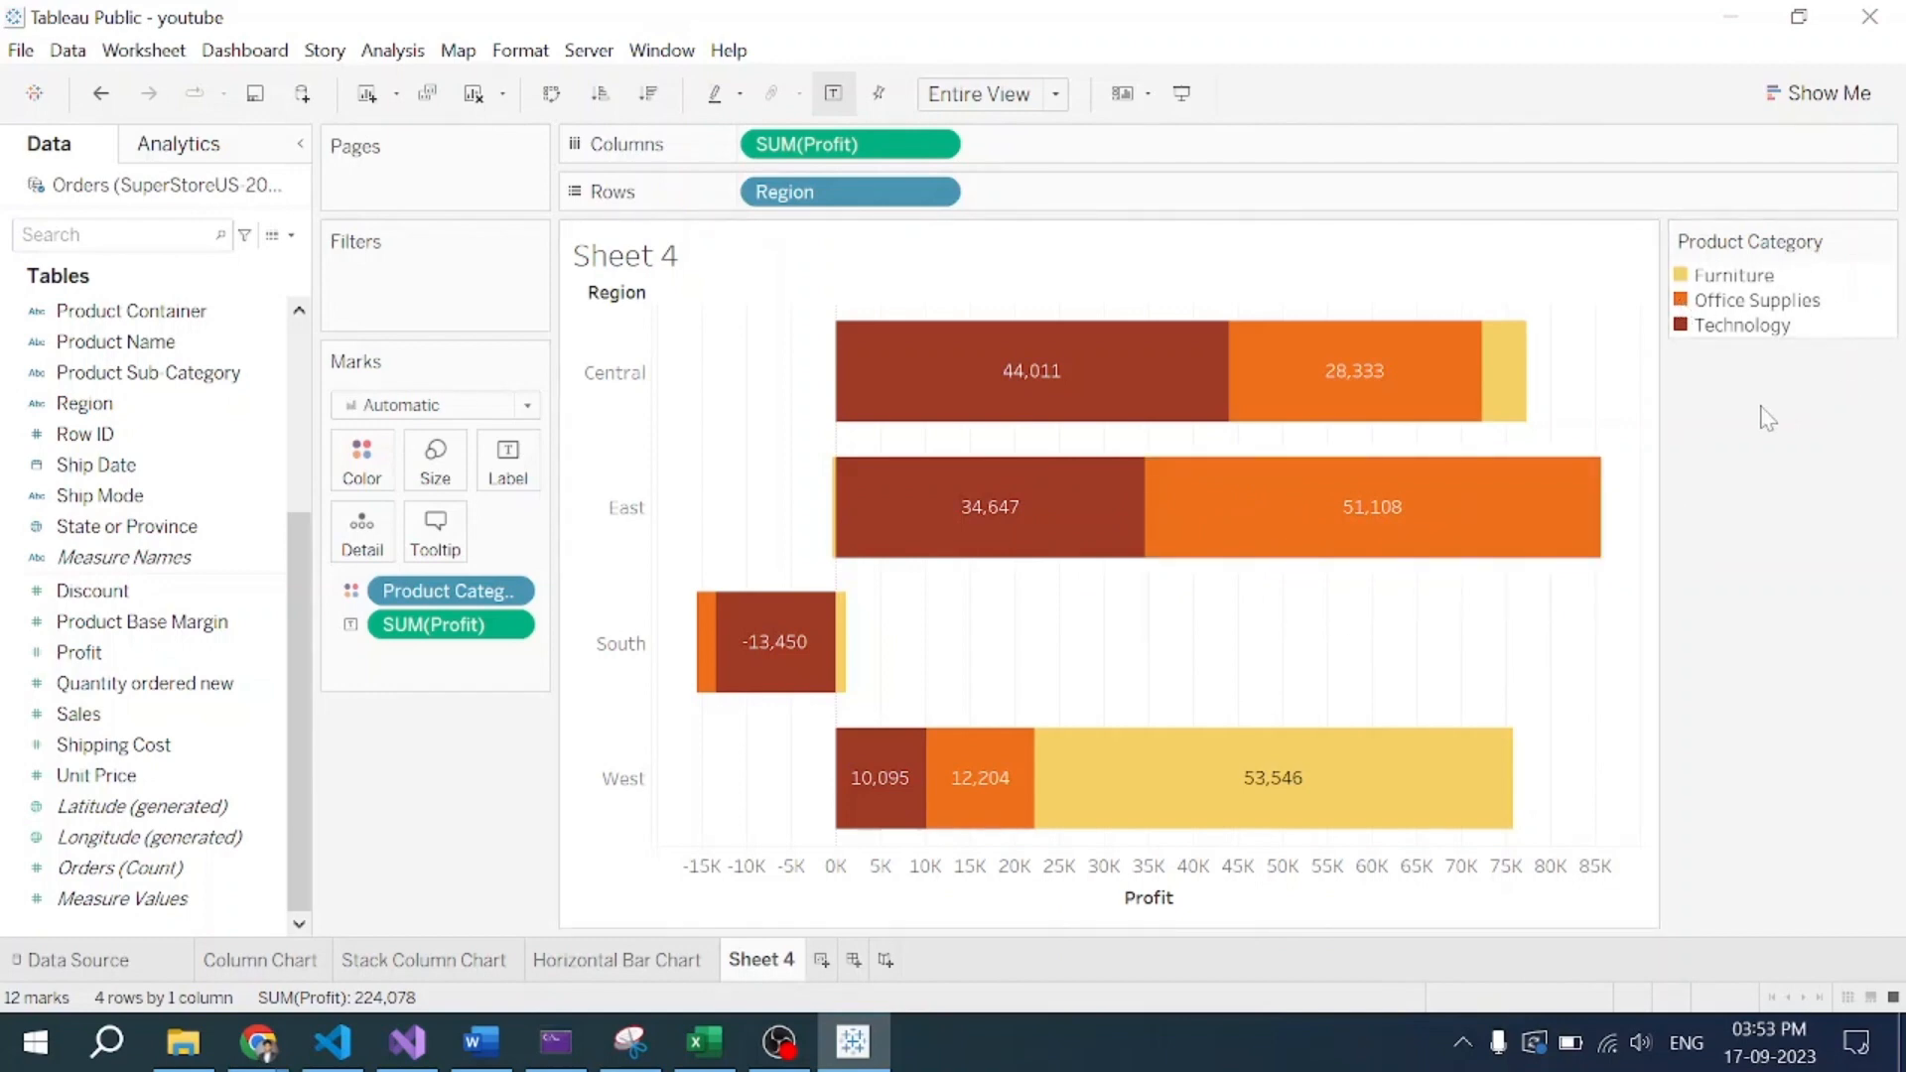
click(1733, 278)
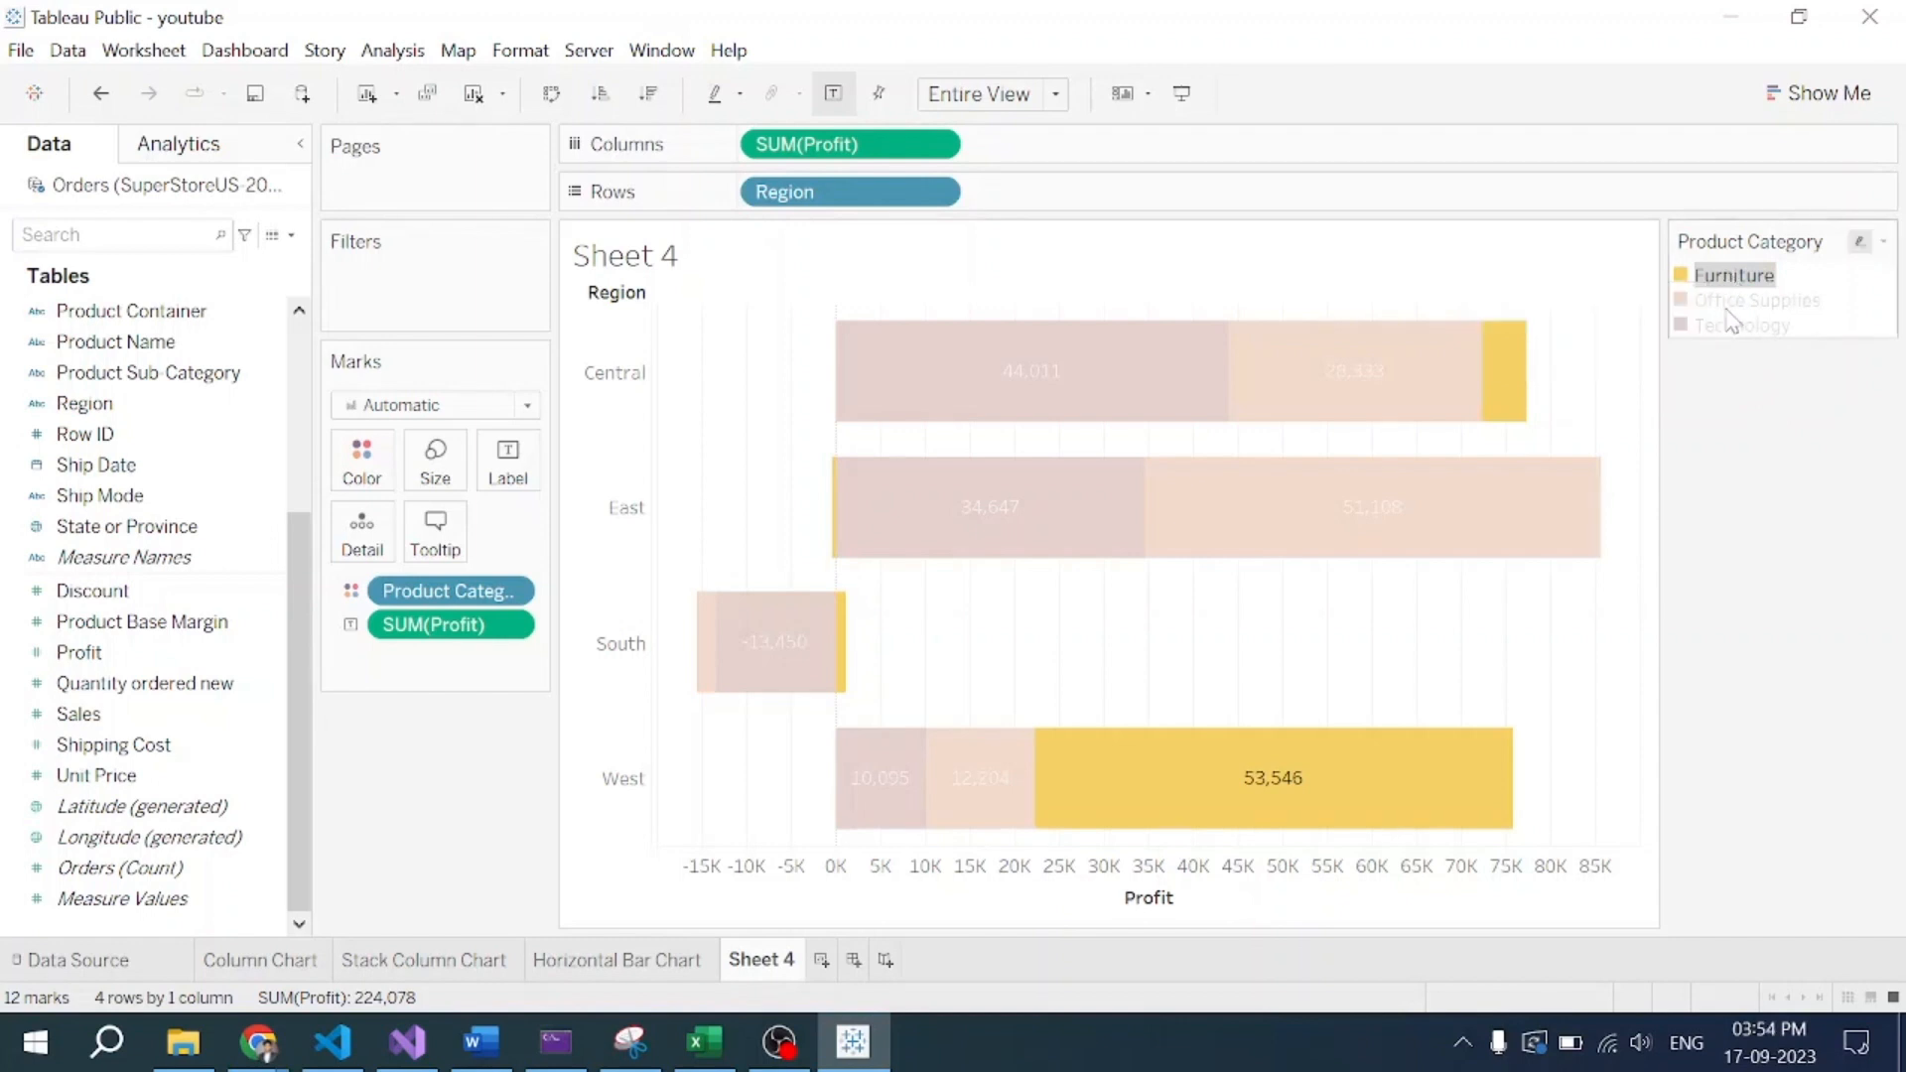
mouse_move(1256, 806)
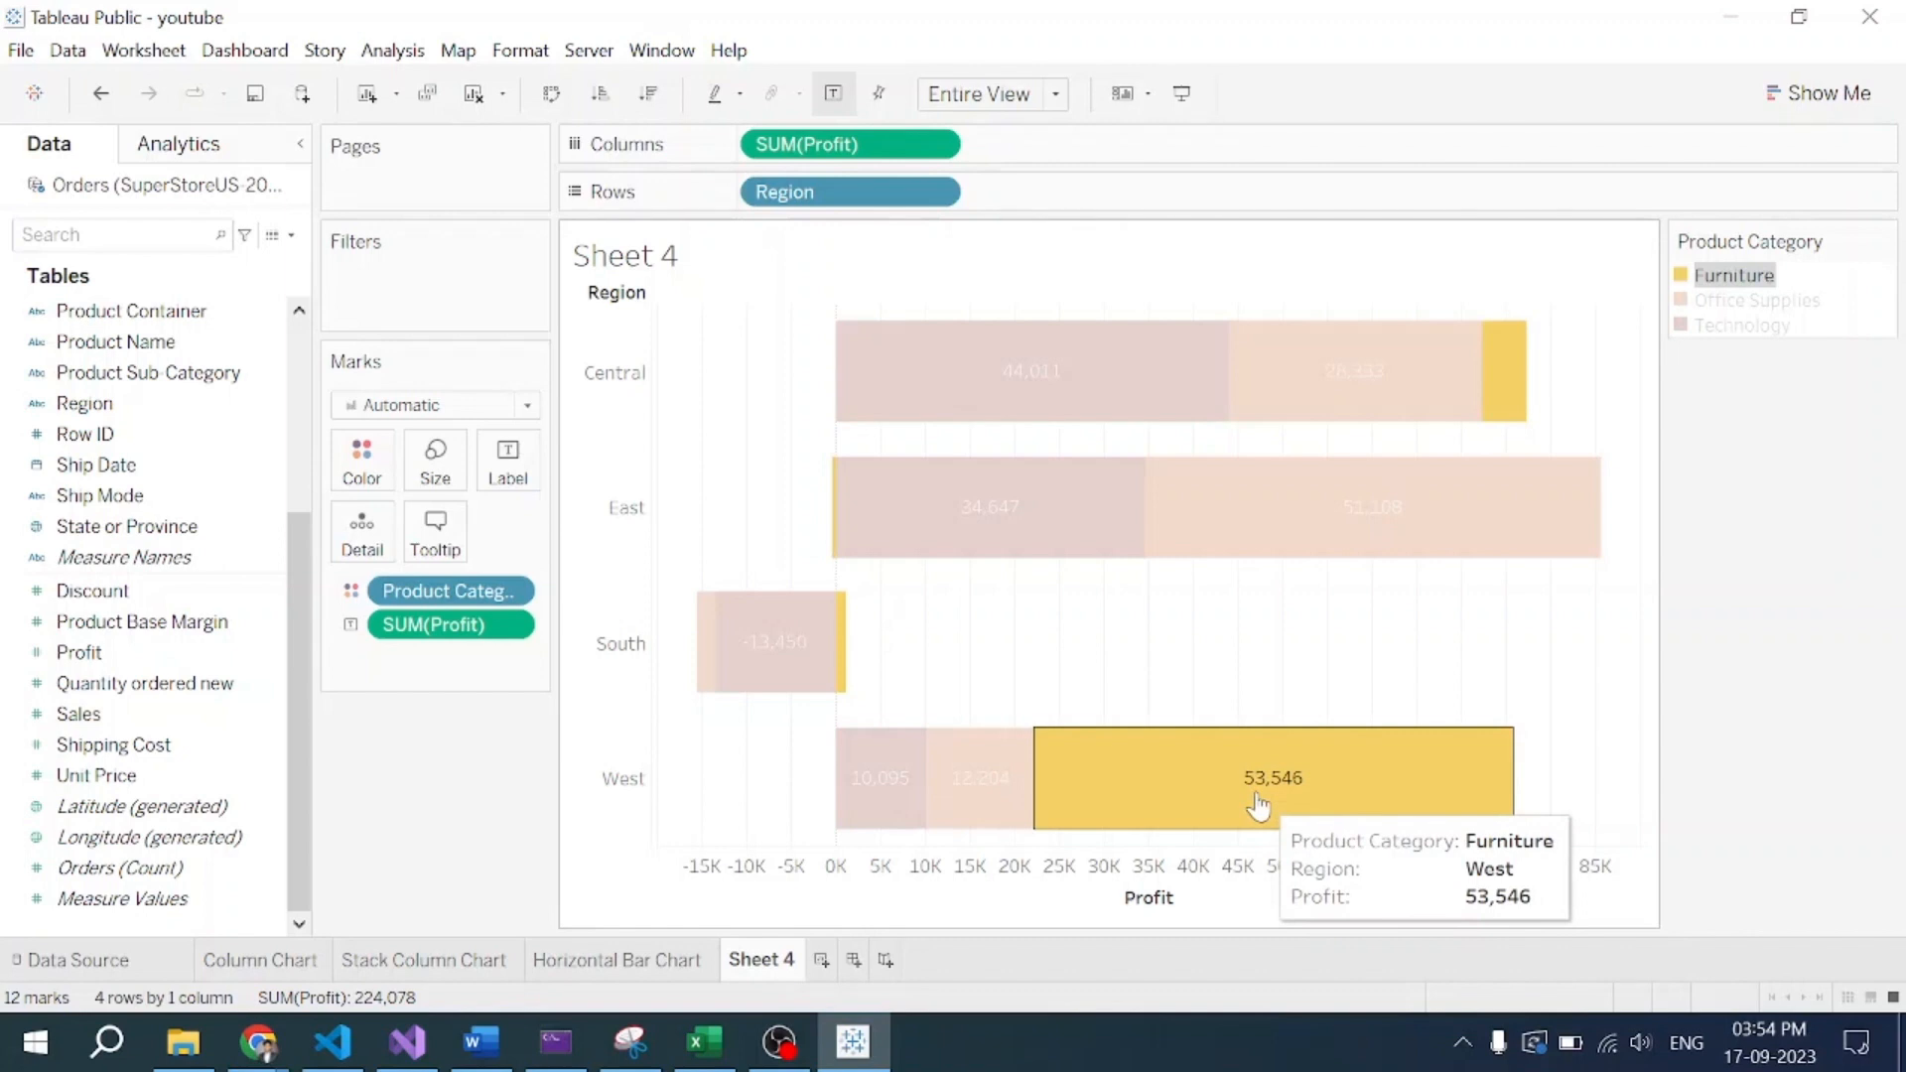
click(1773, 377)
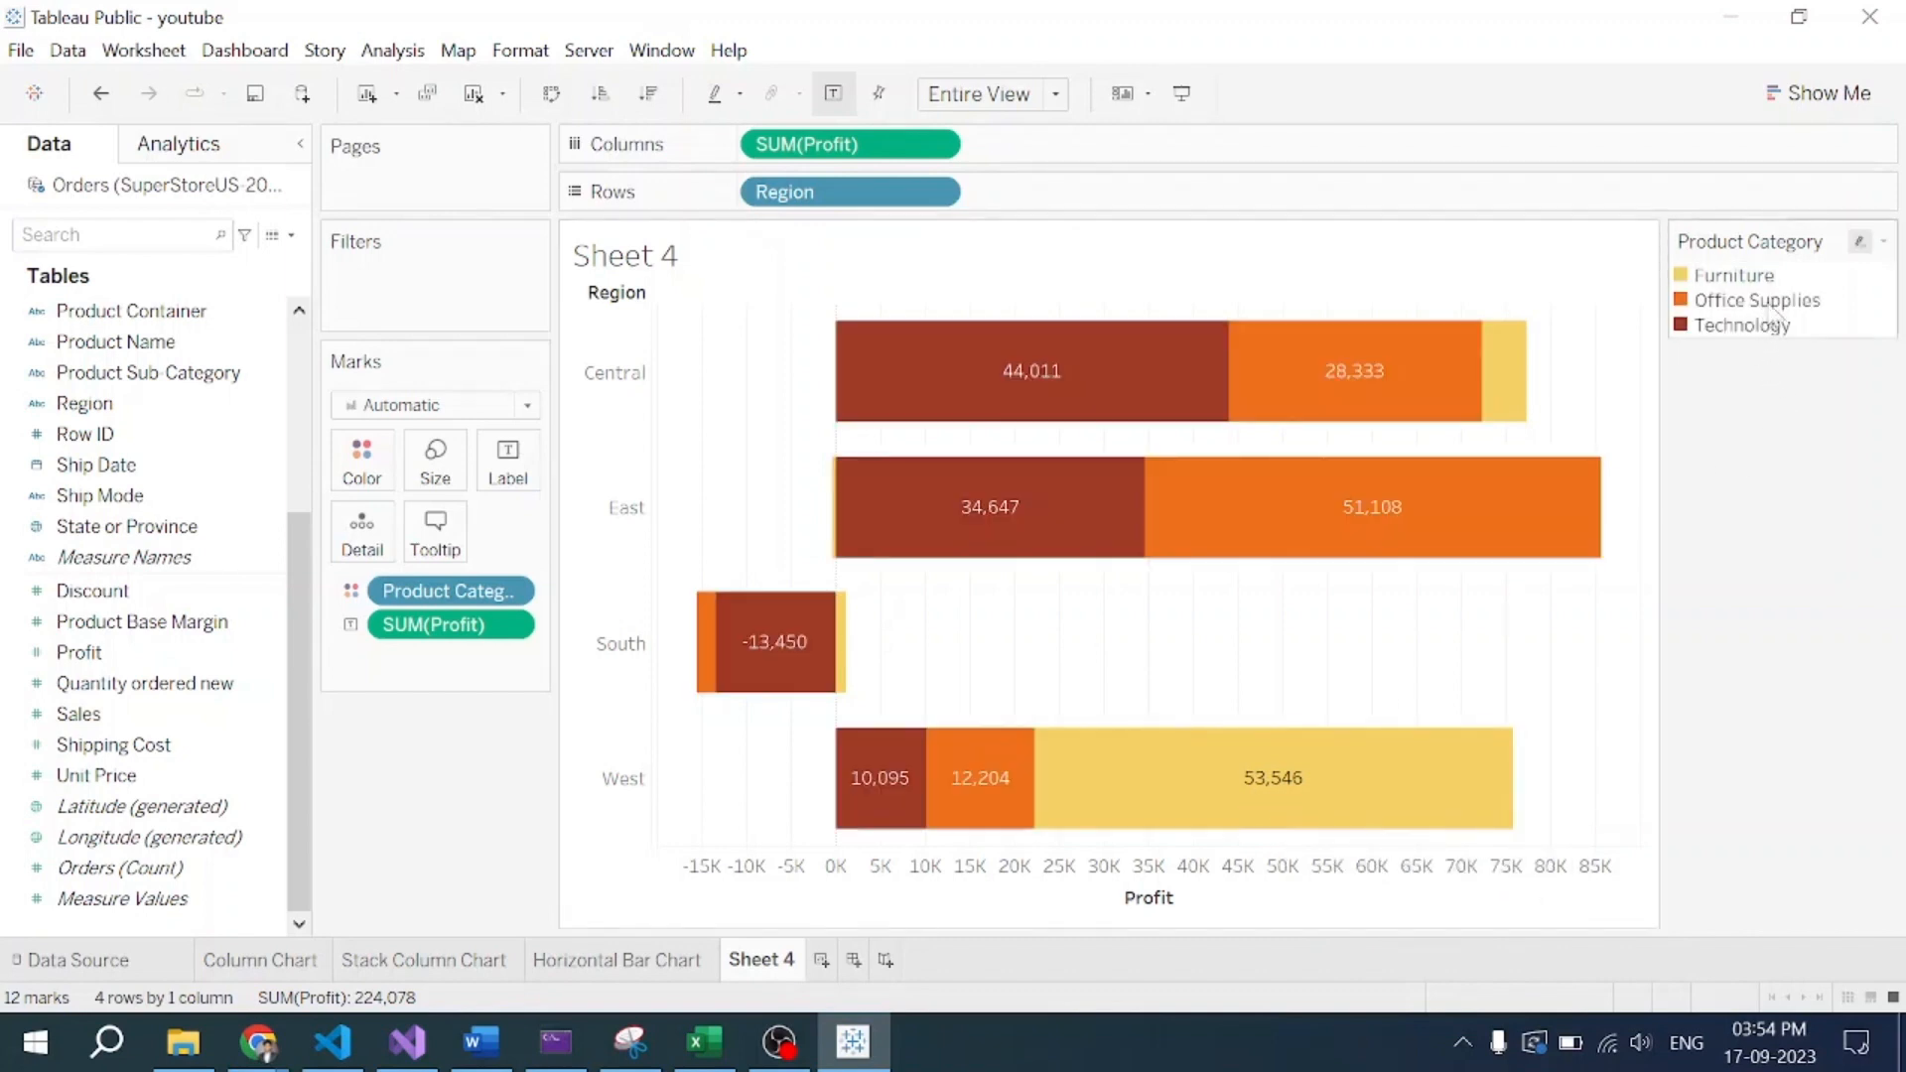
click(1773, 301)
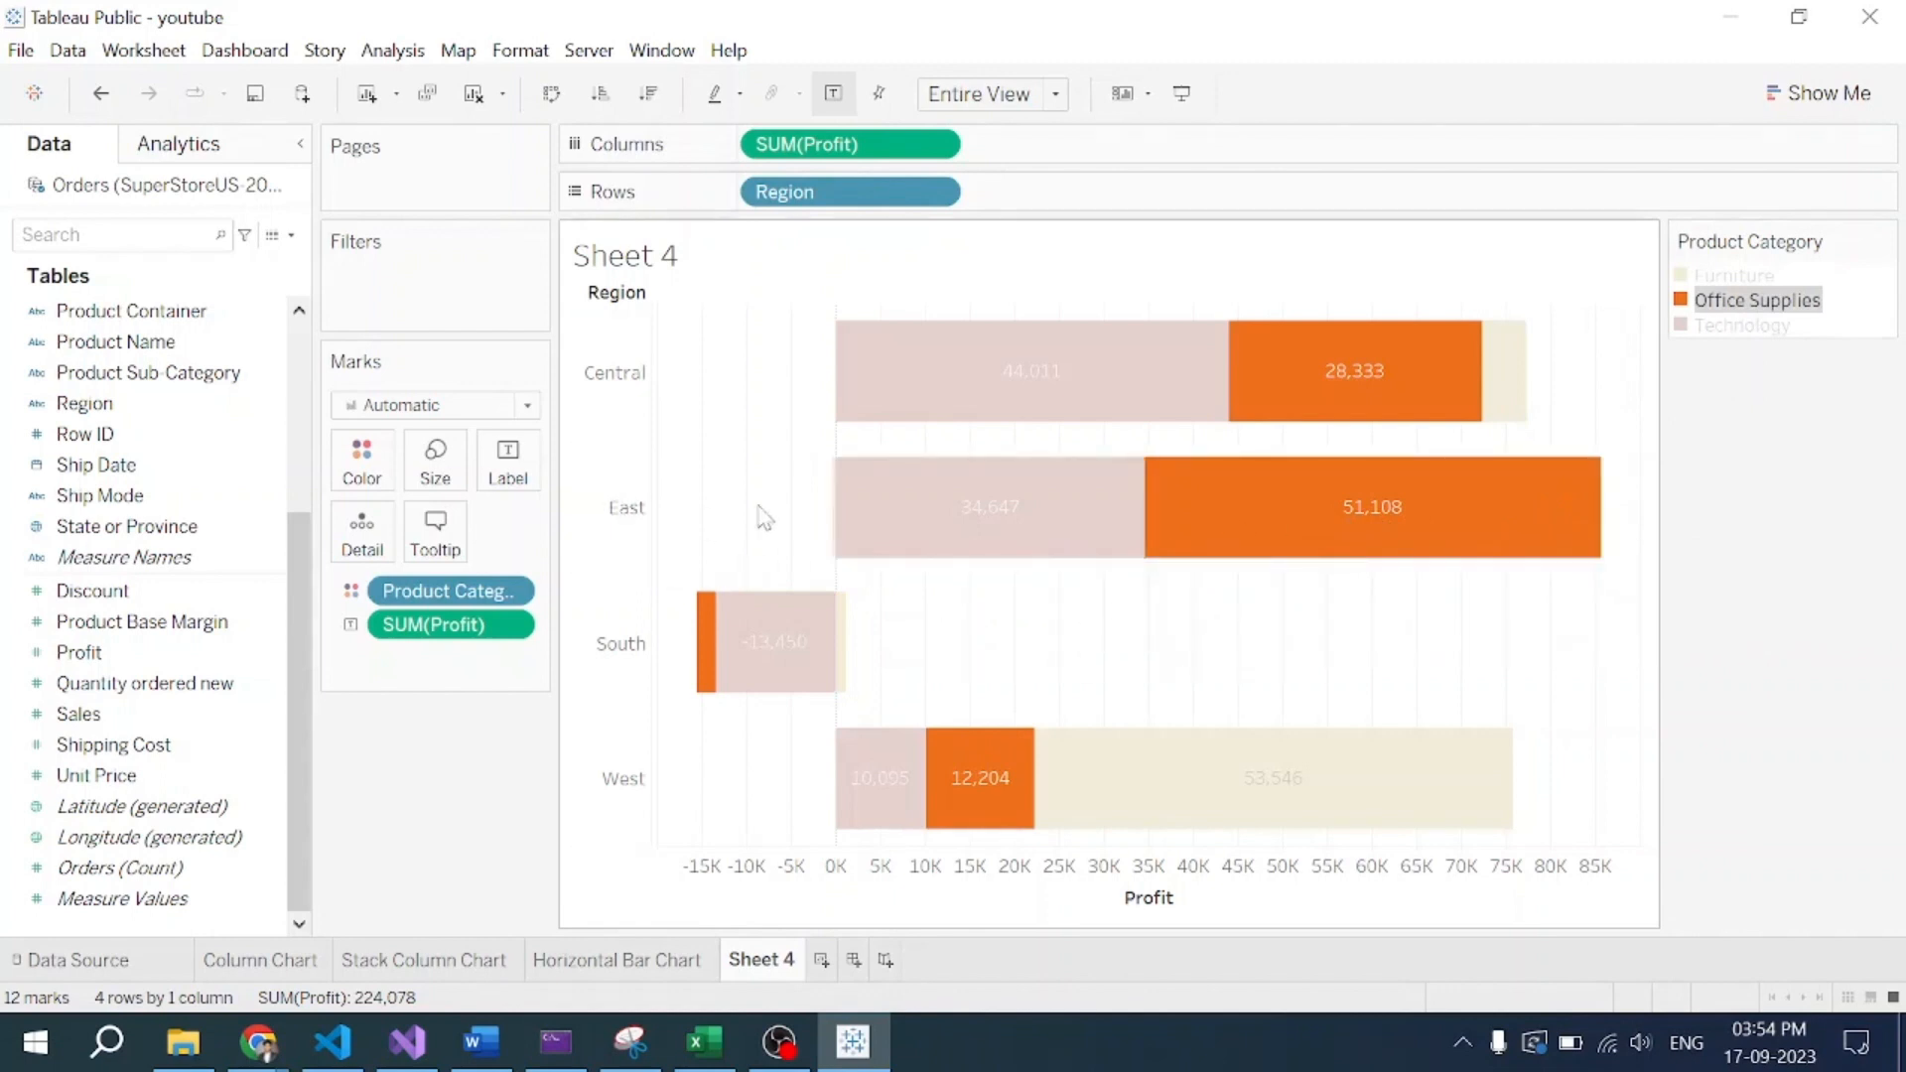
mouse_move(1546, 511)
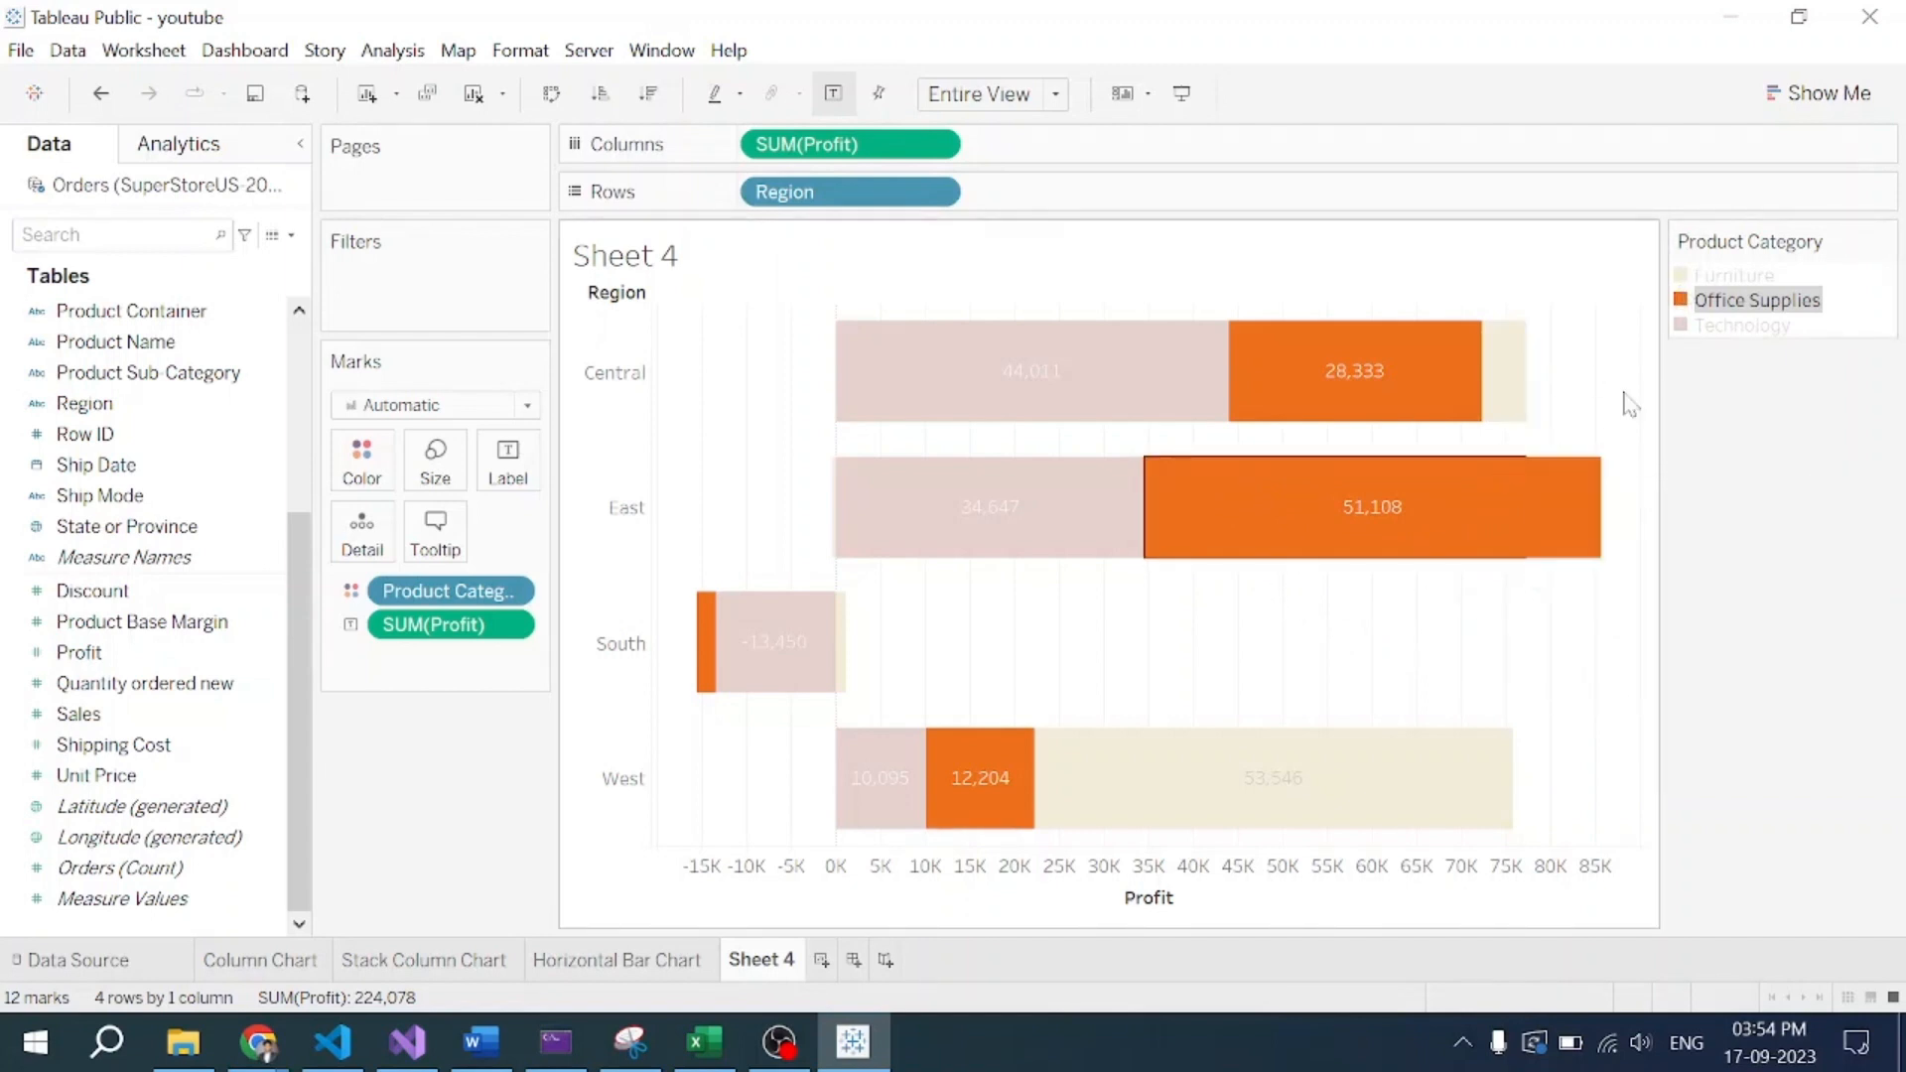
click(1739, 327)
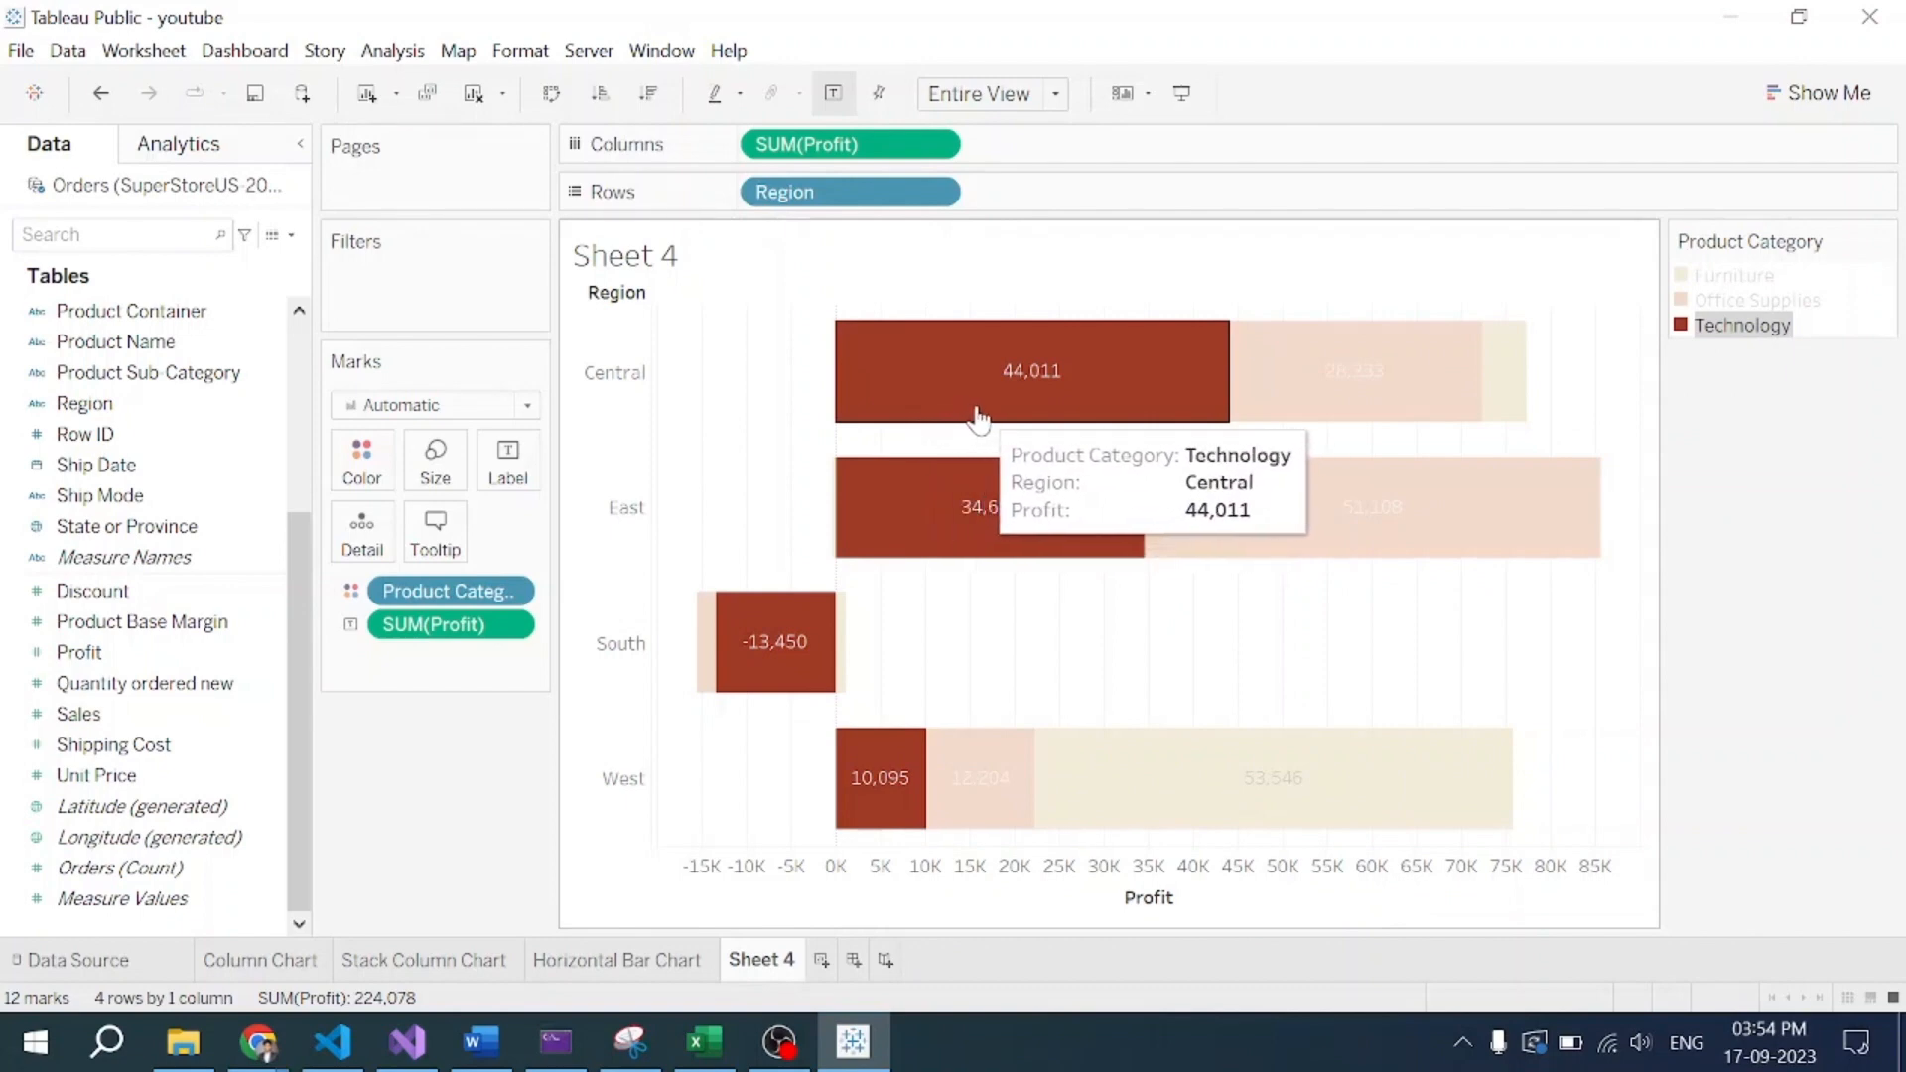
click(1714, 332)
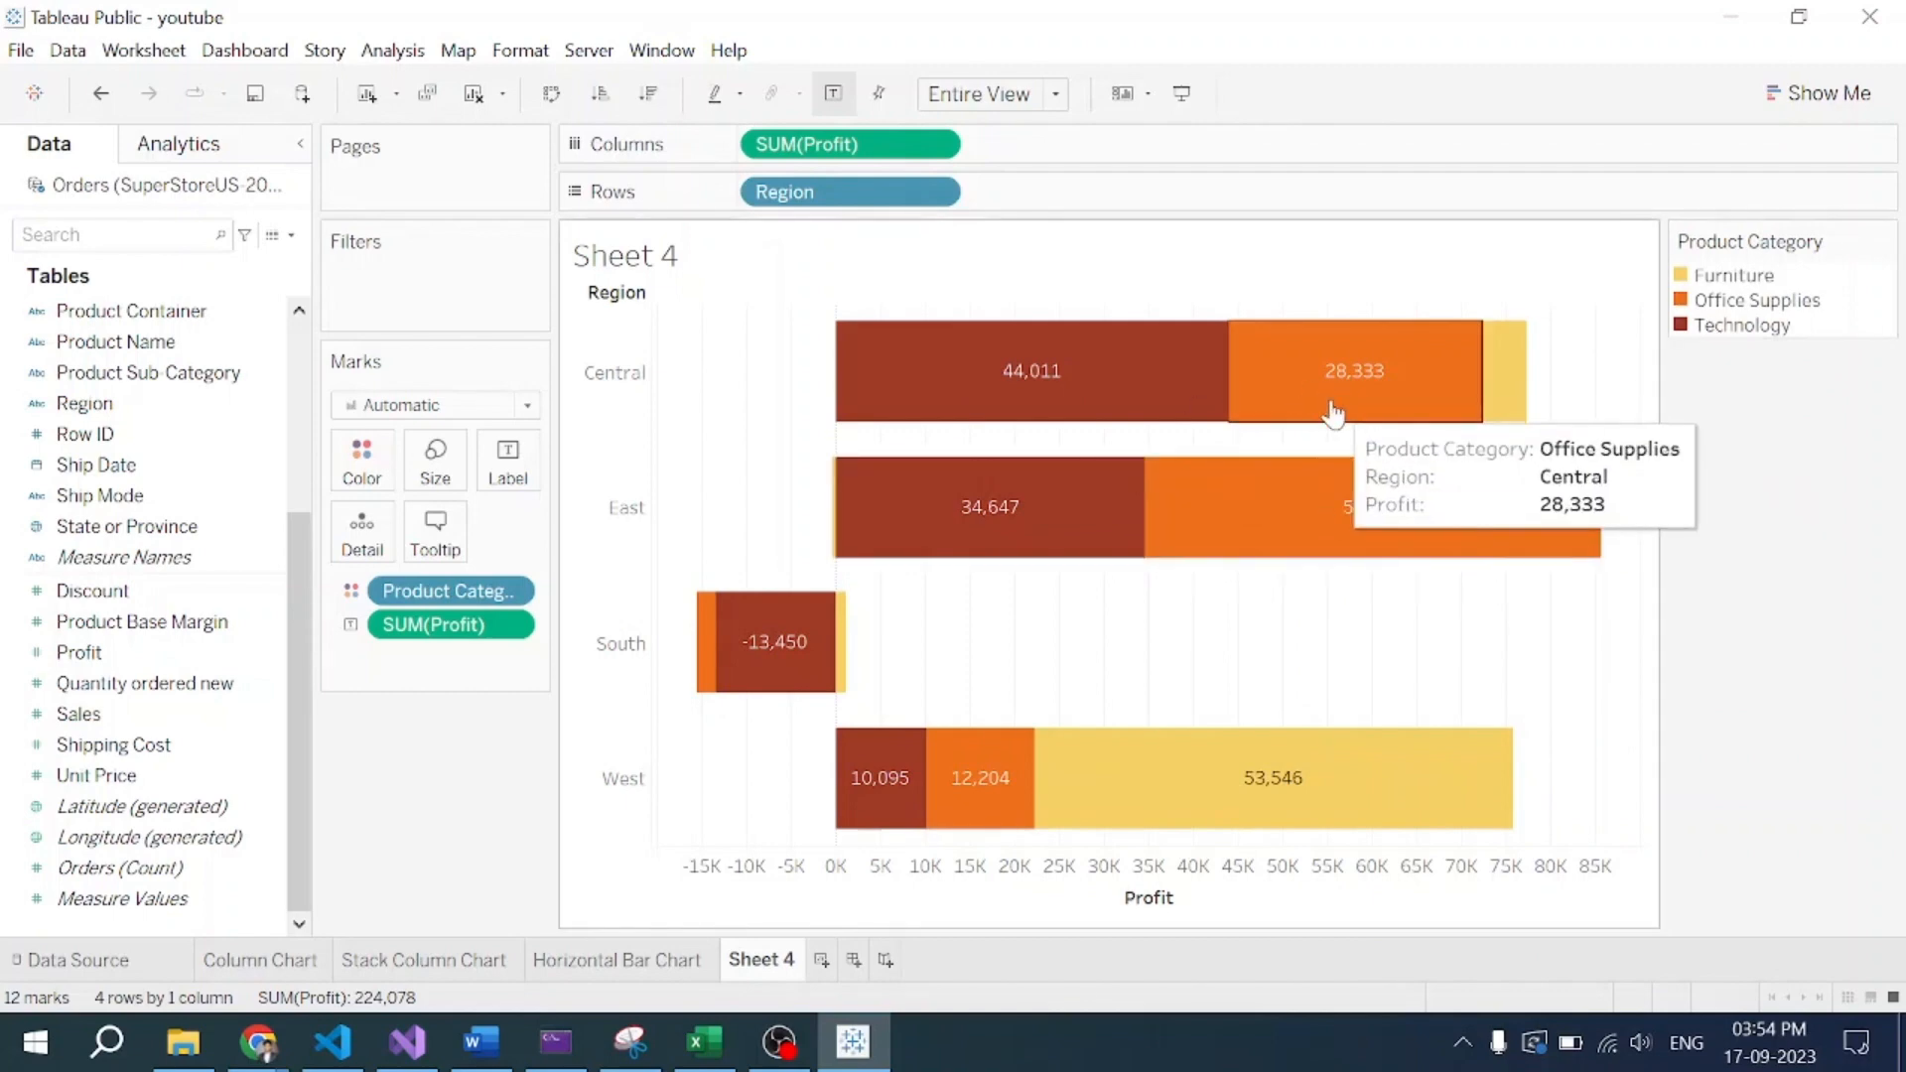
click(365, 464)
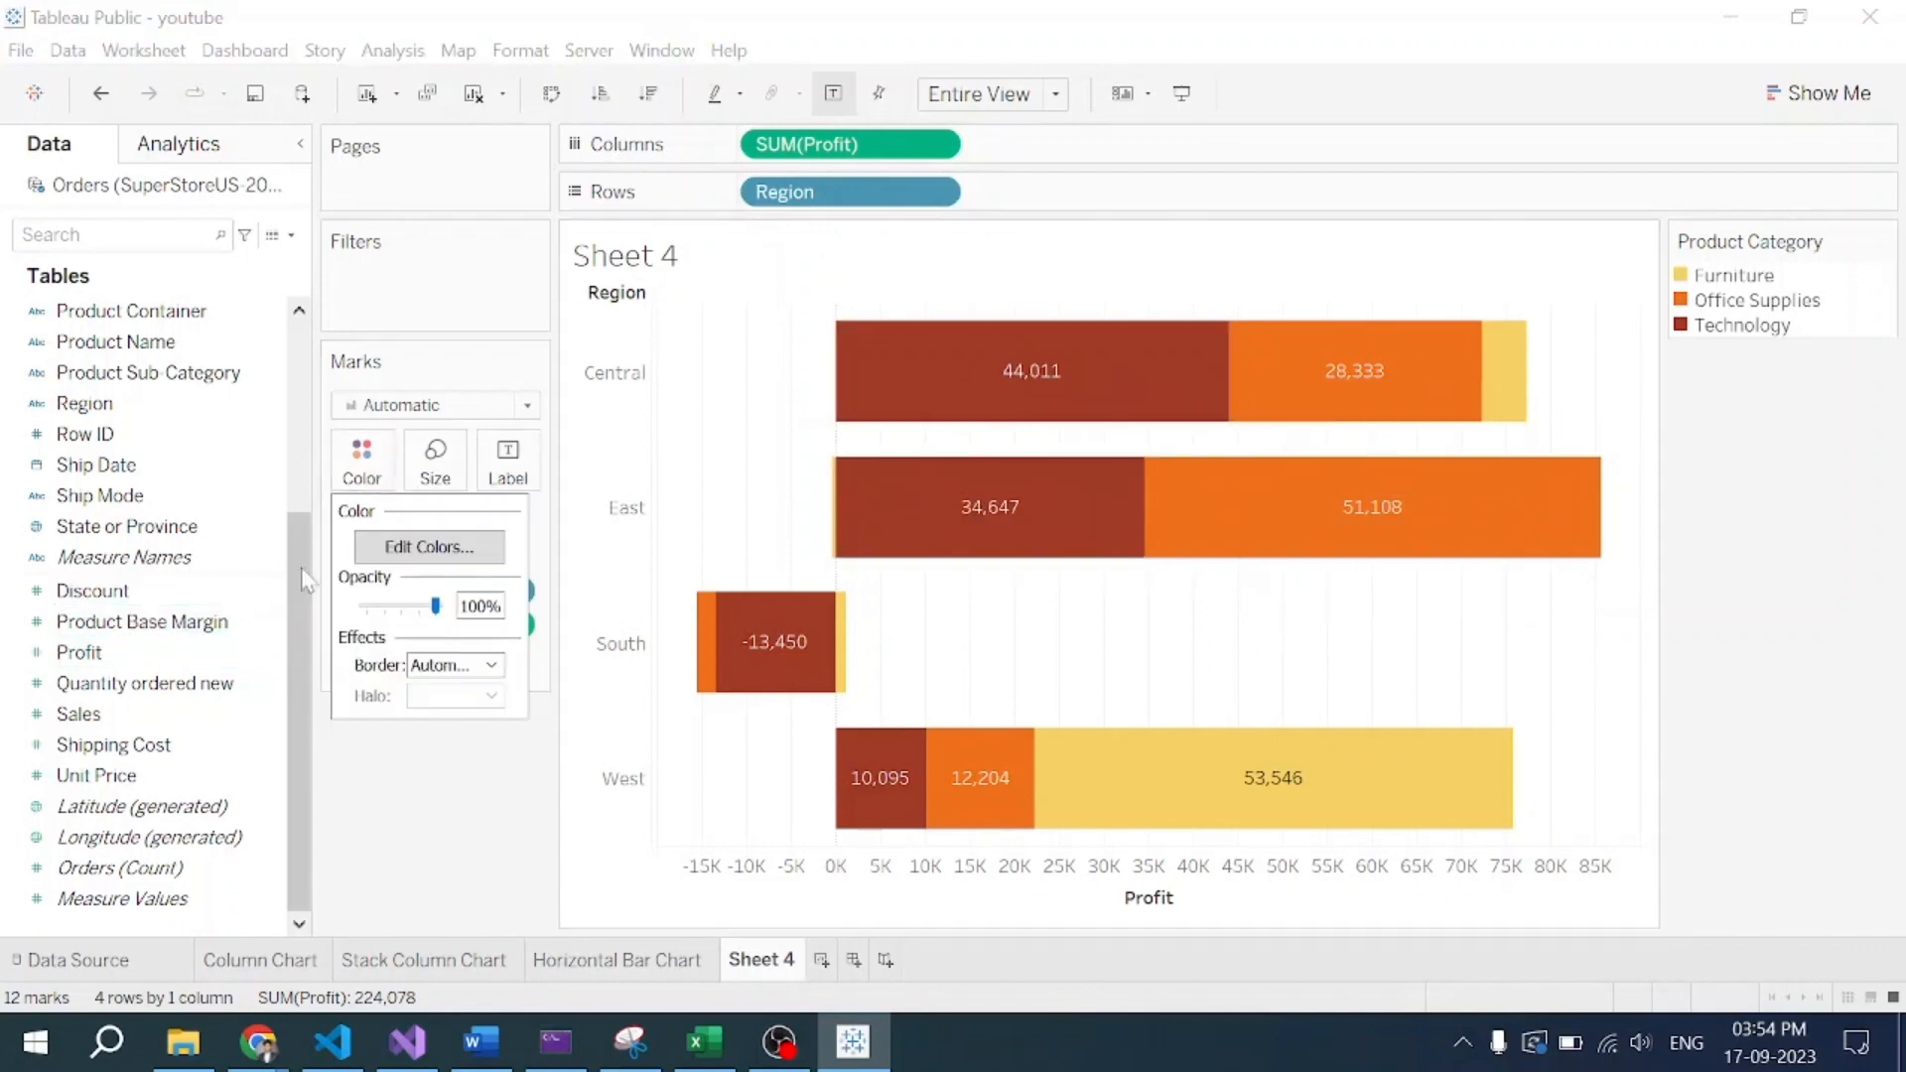
click(429, 546)
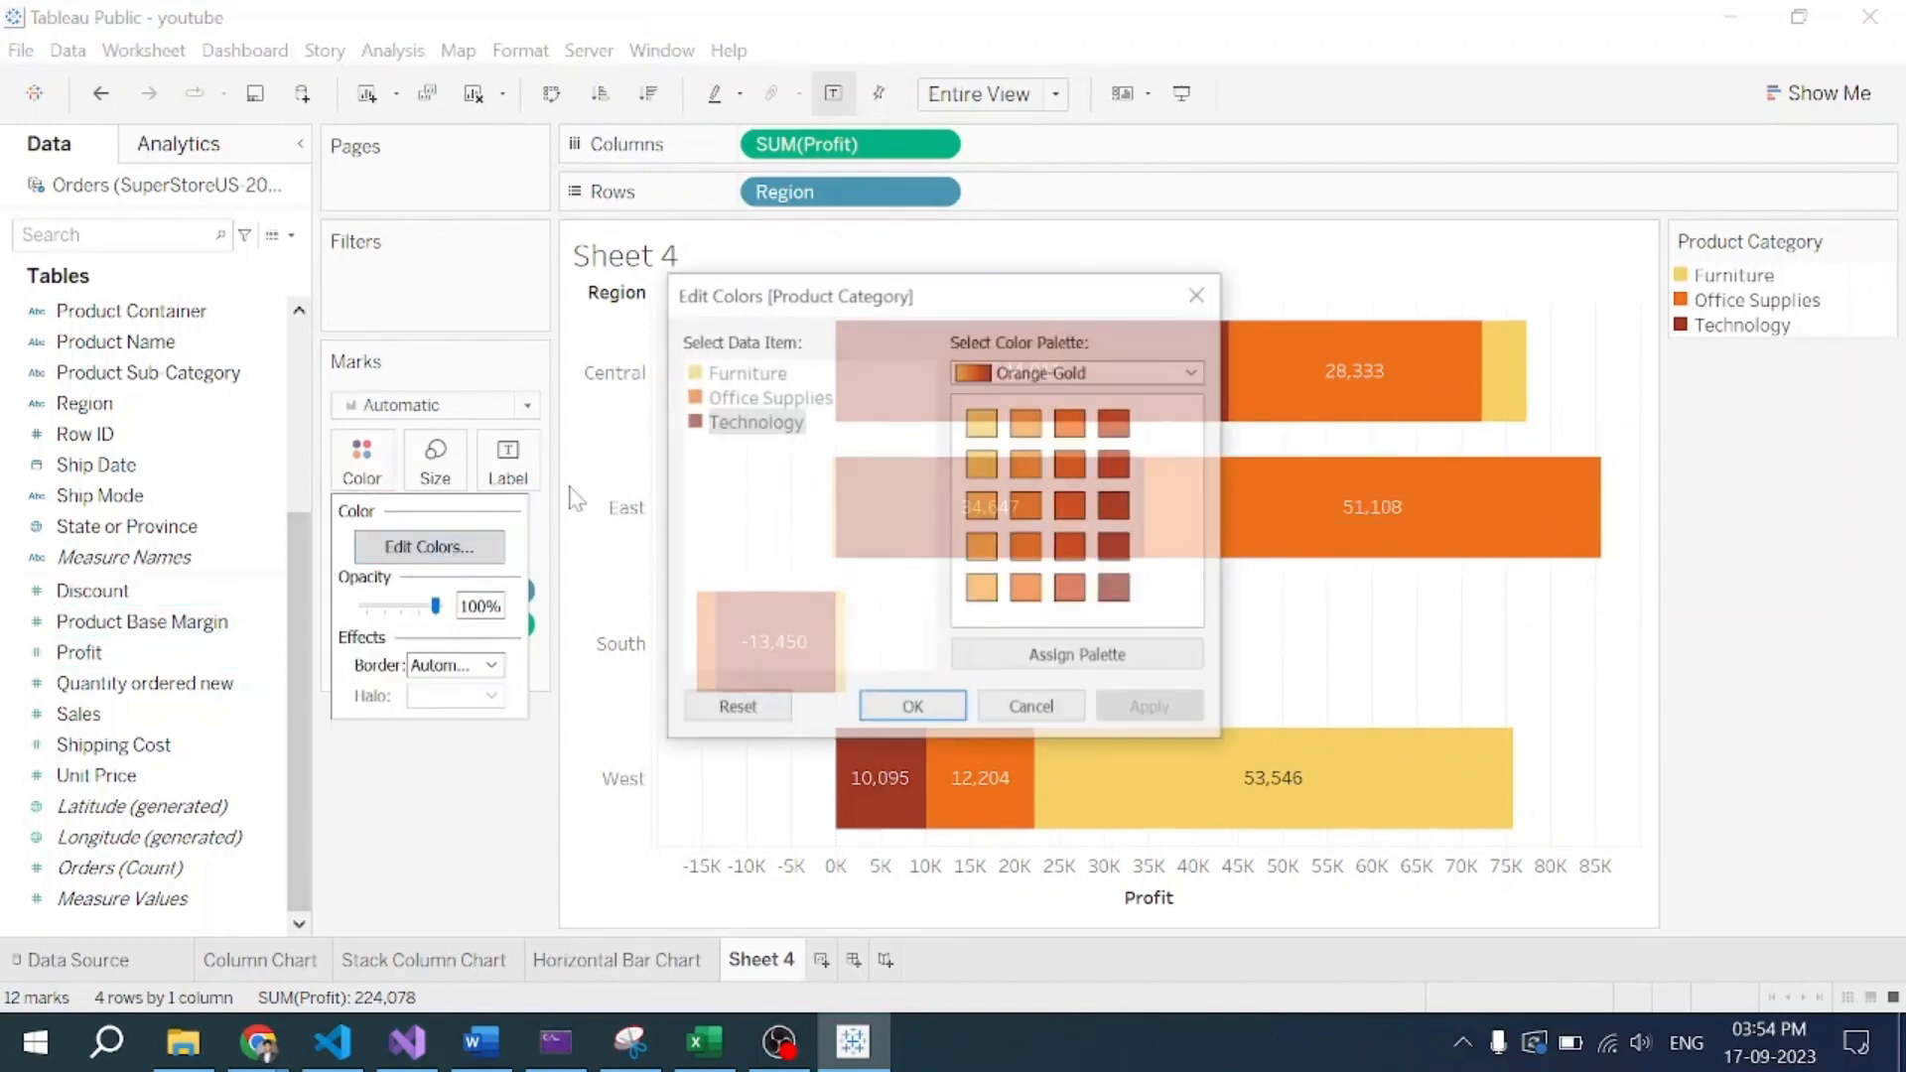
click(1117, 372)
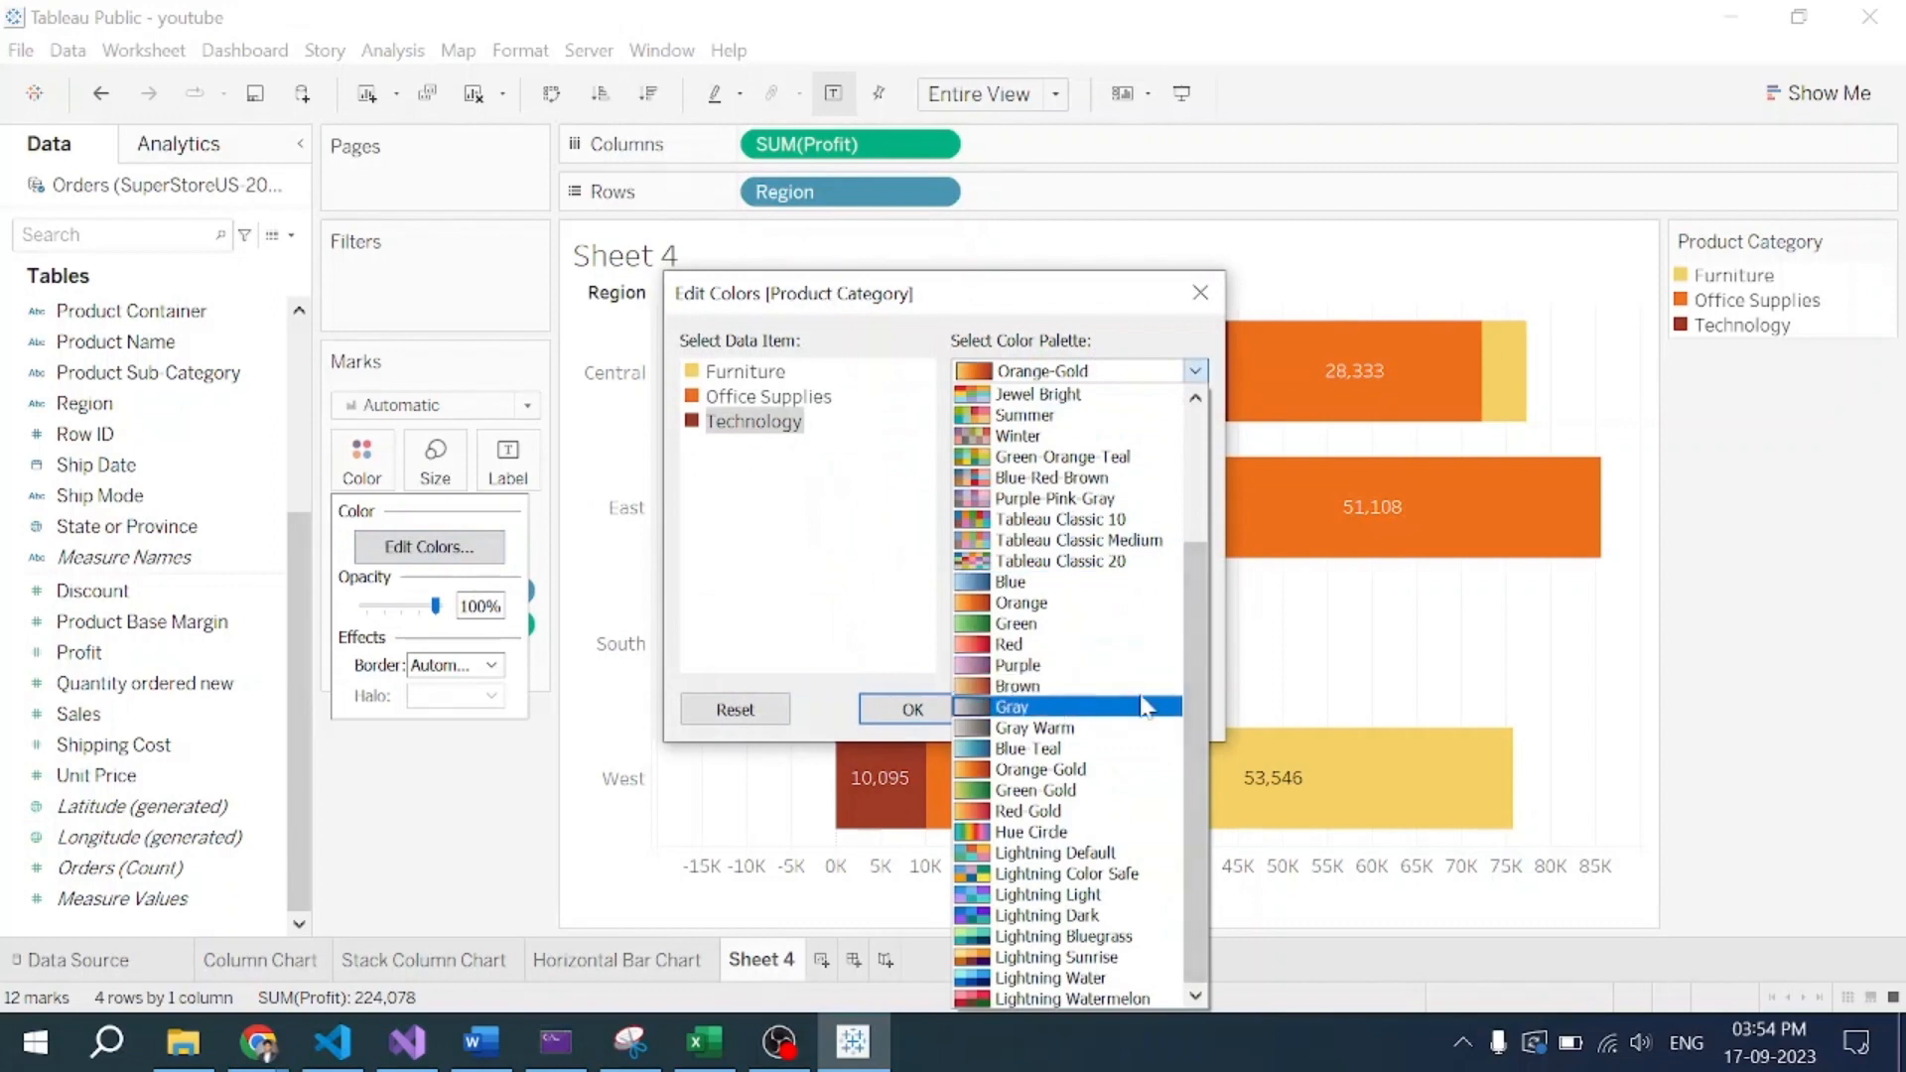
click(1363, 673)
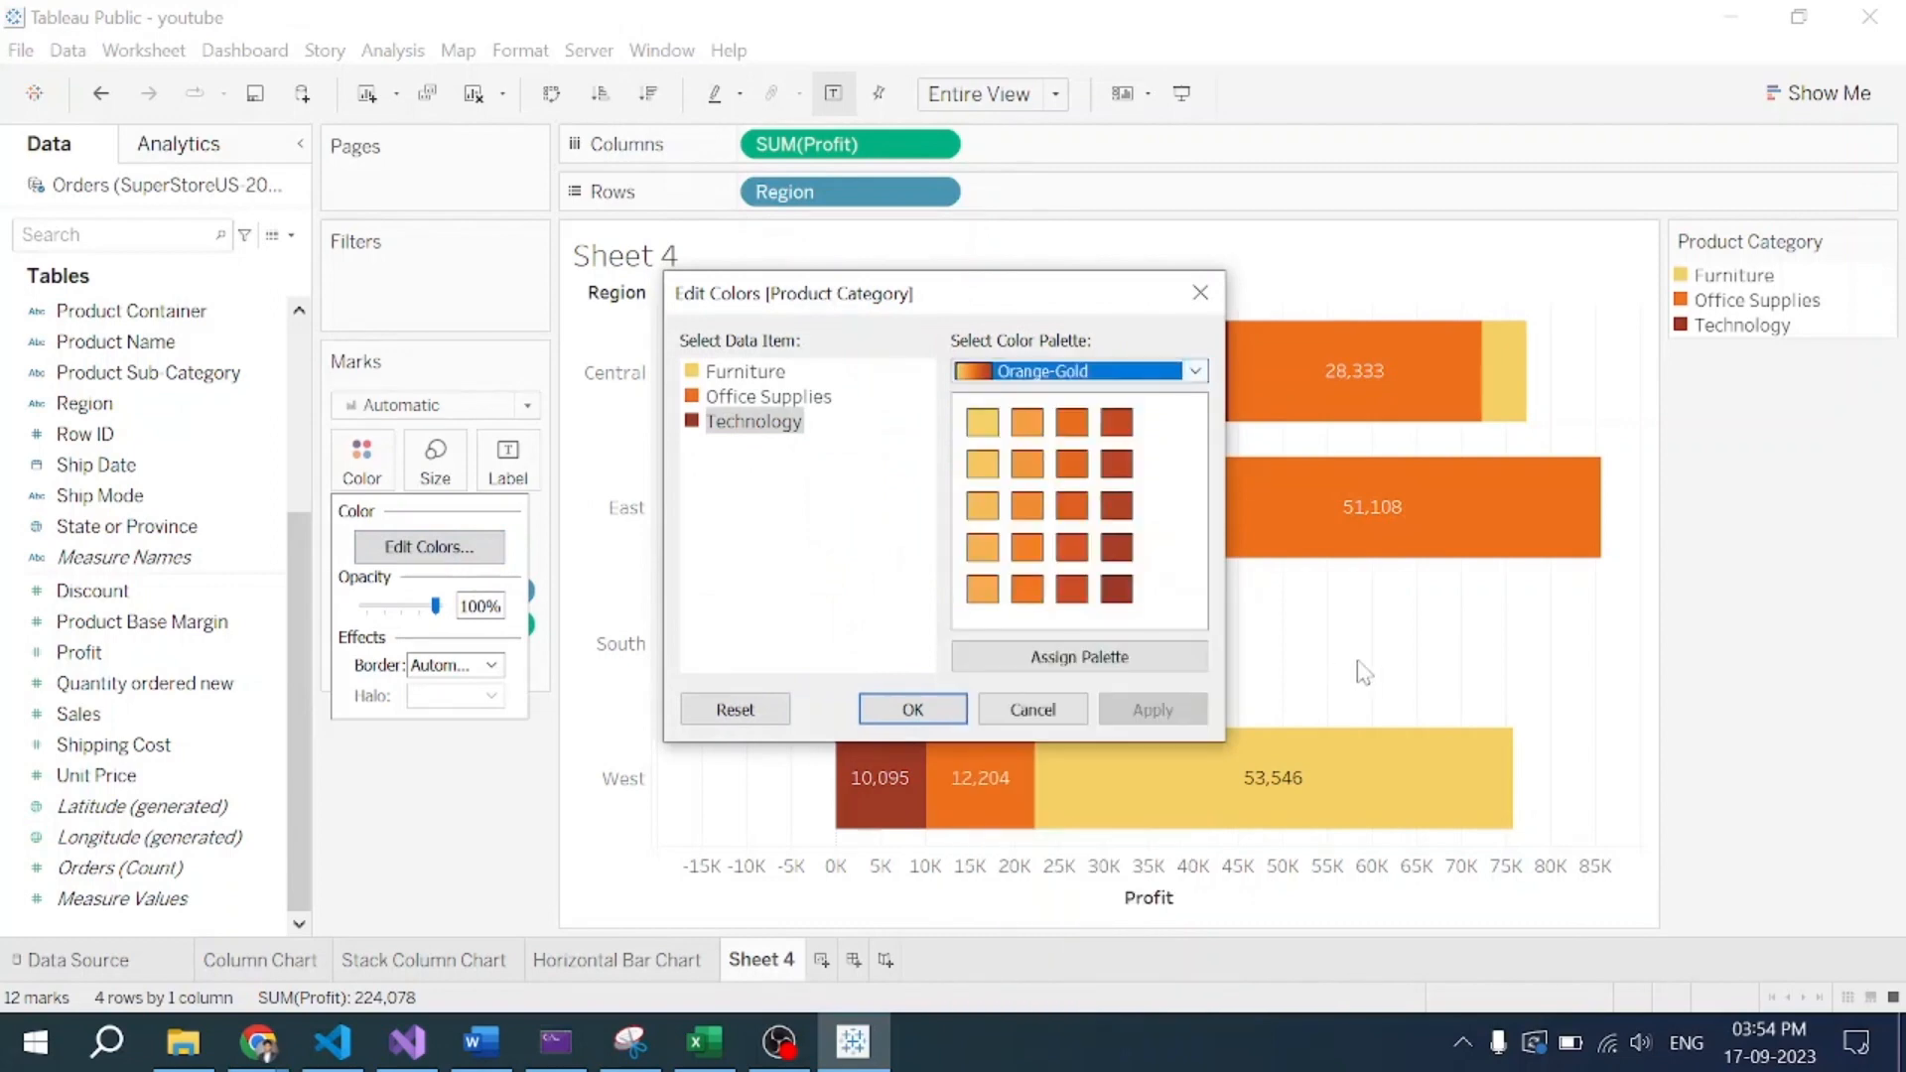
click(1201, 292)
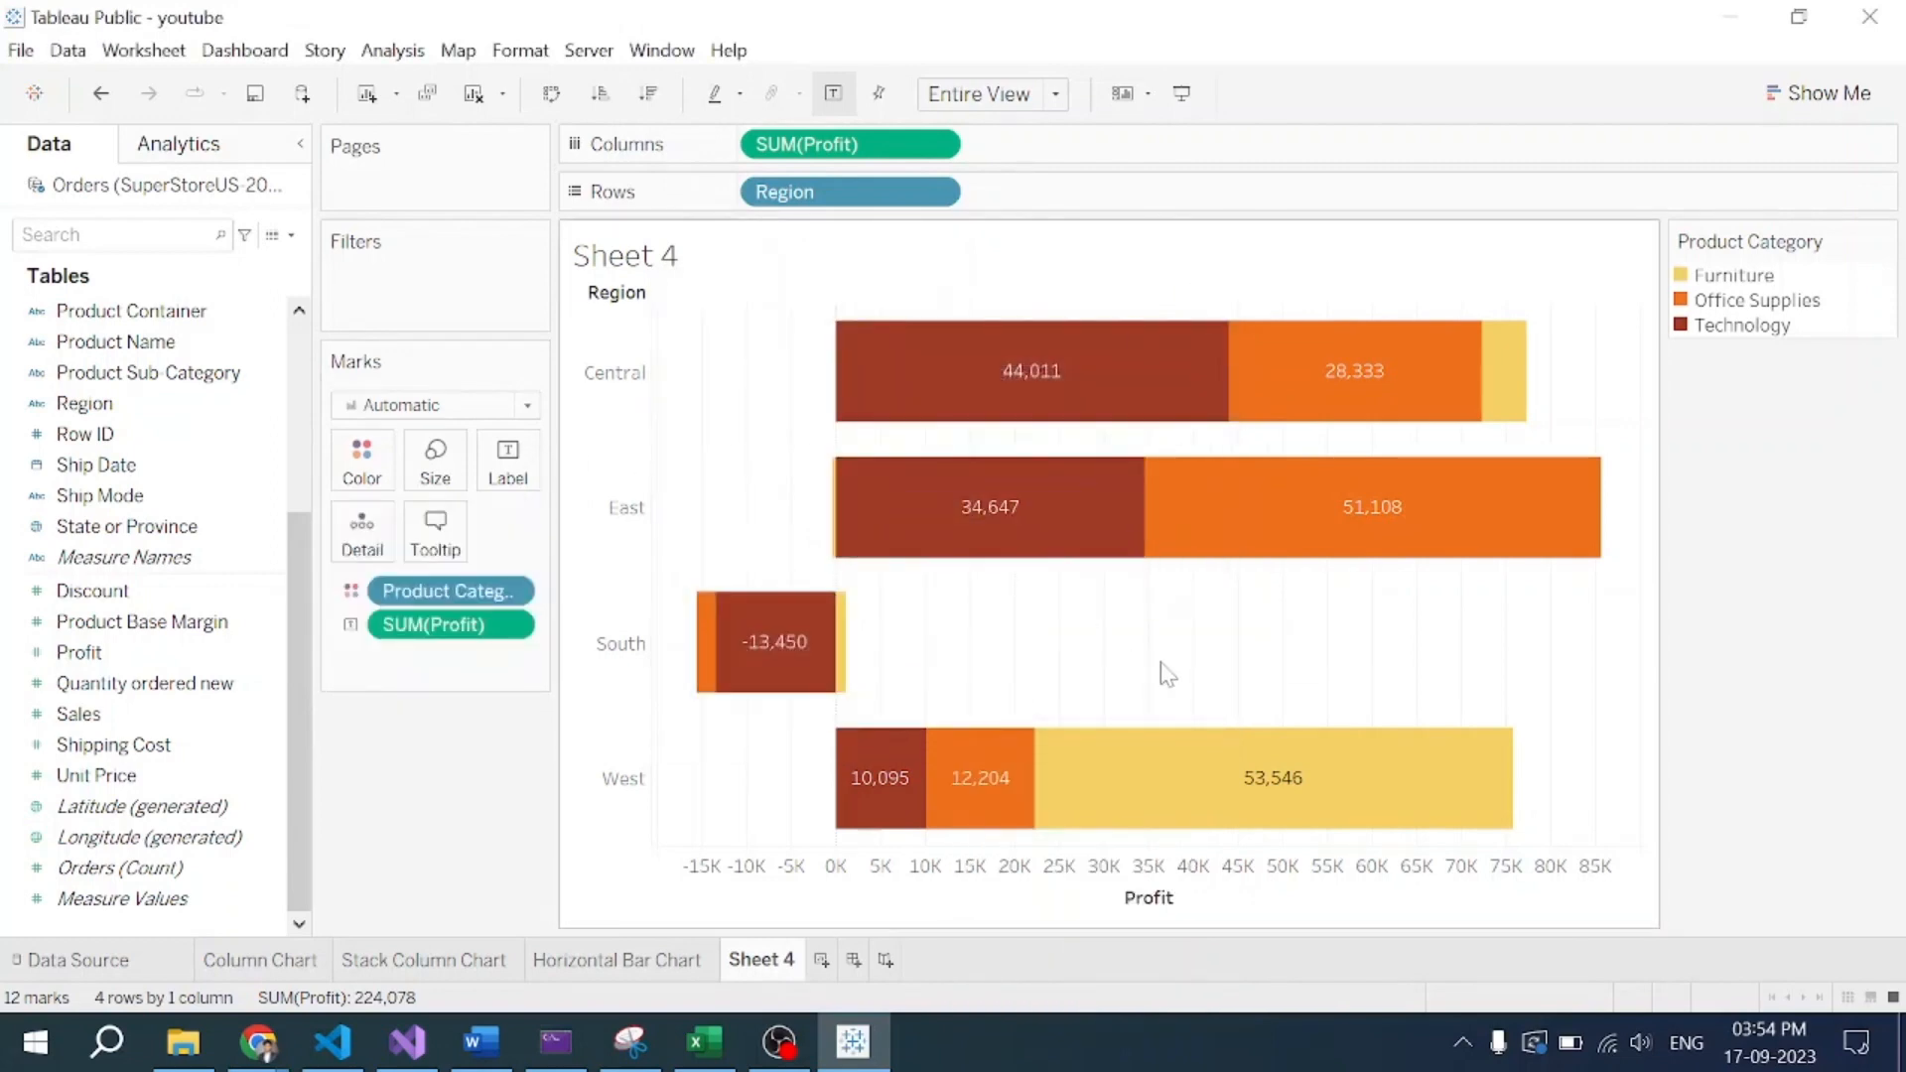
Step: Format the sheet's shading with a black default worksheet background
right_click(1353, 647)
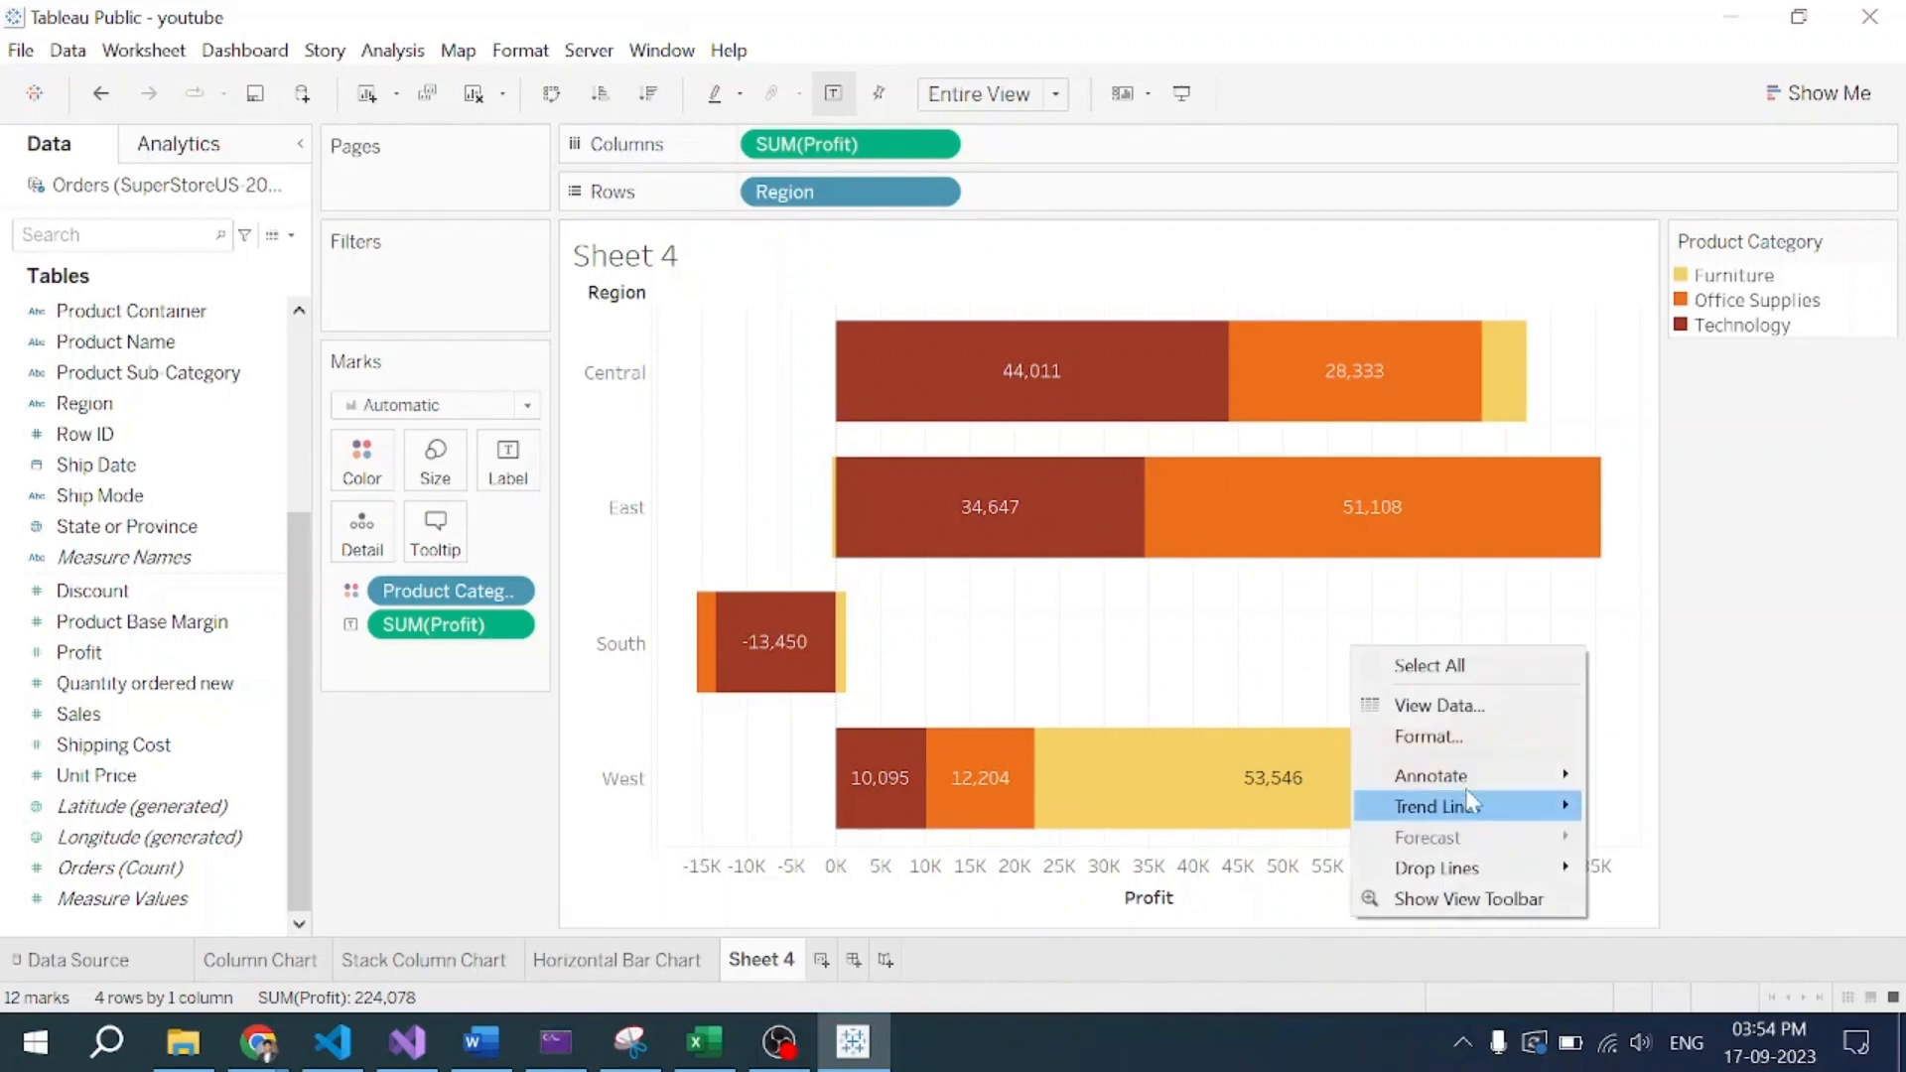
click(1482, 740)
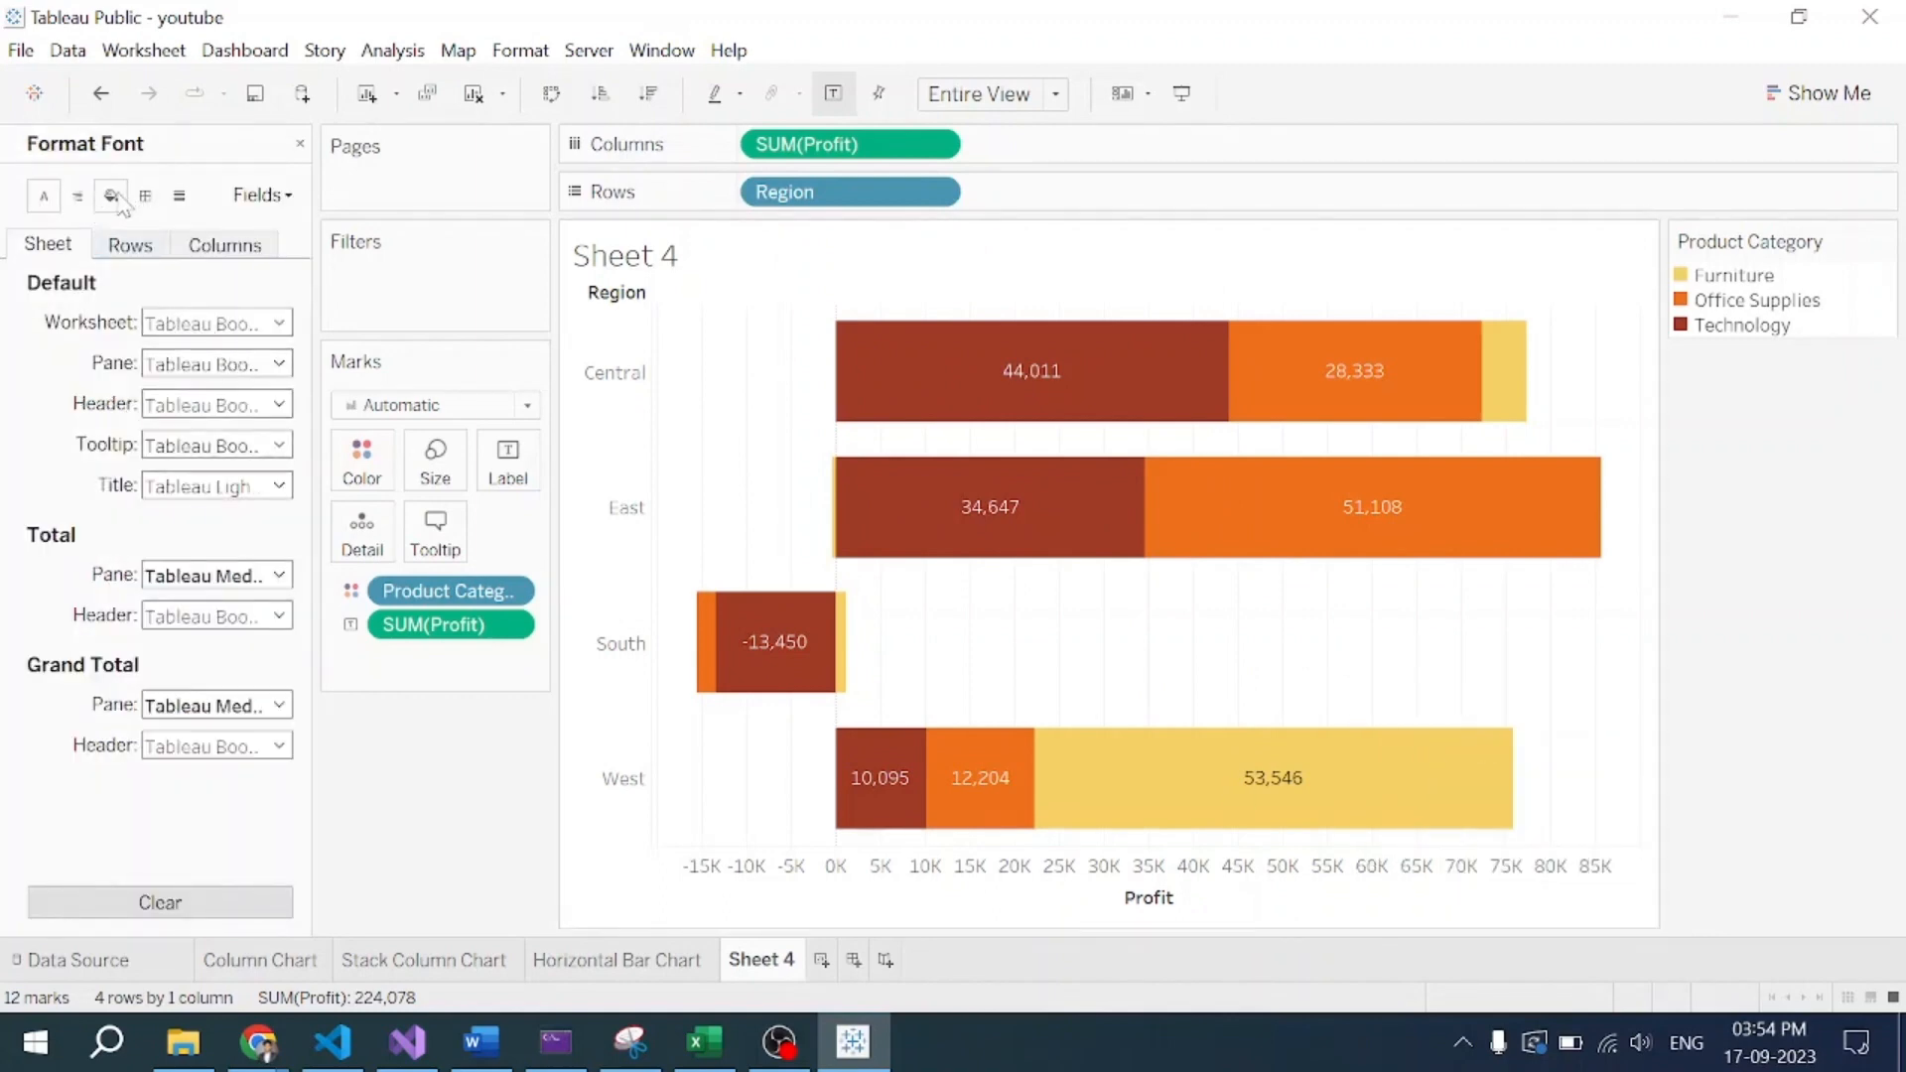
click(111, 195)
click(253, 324)
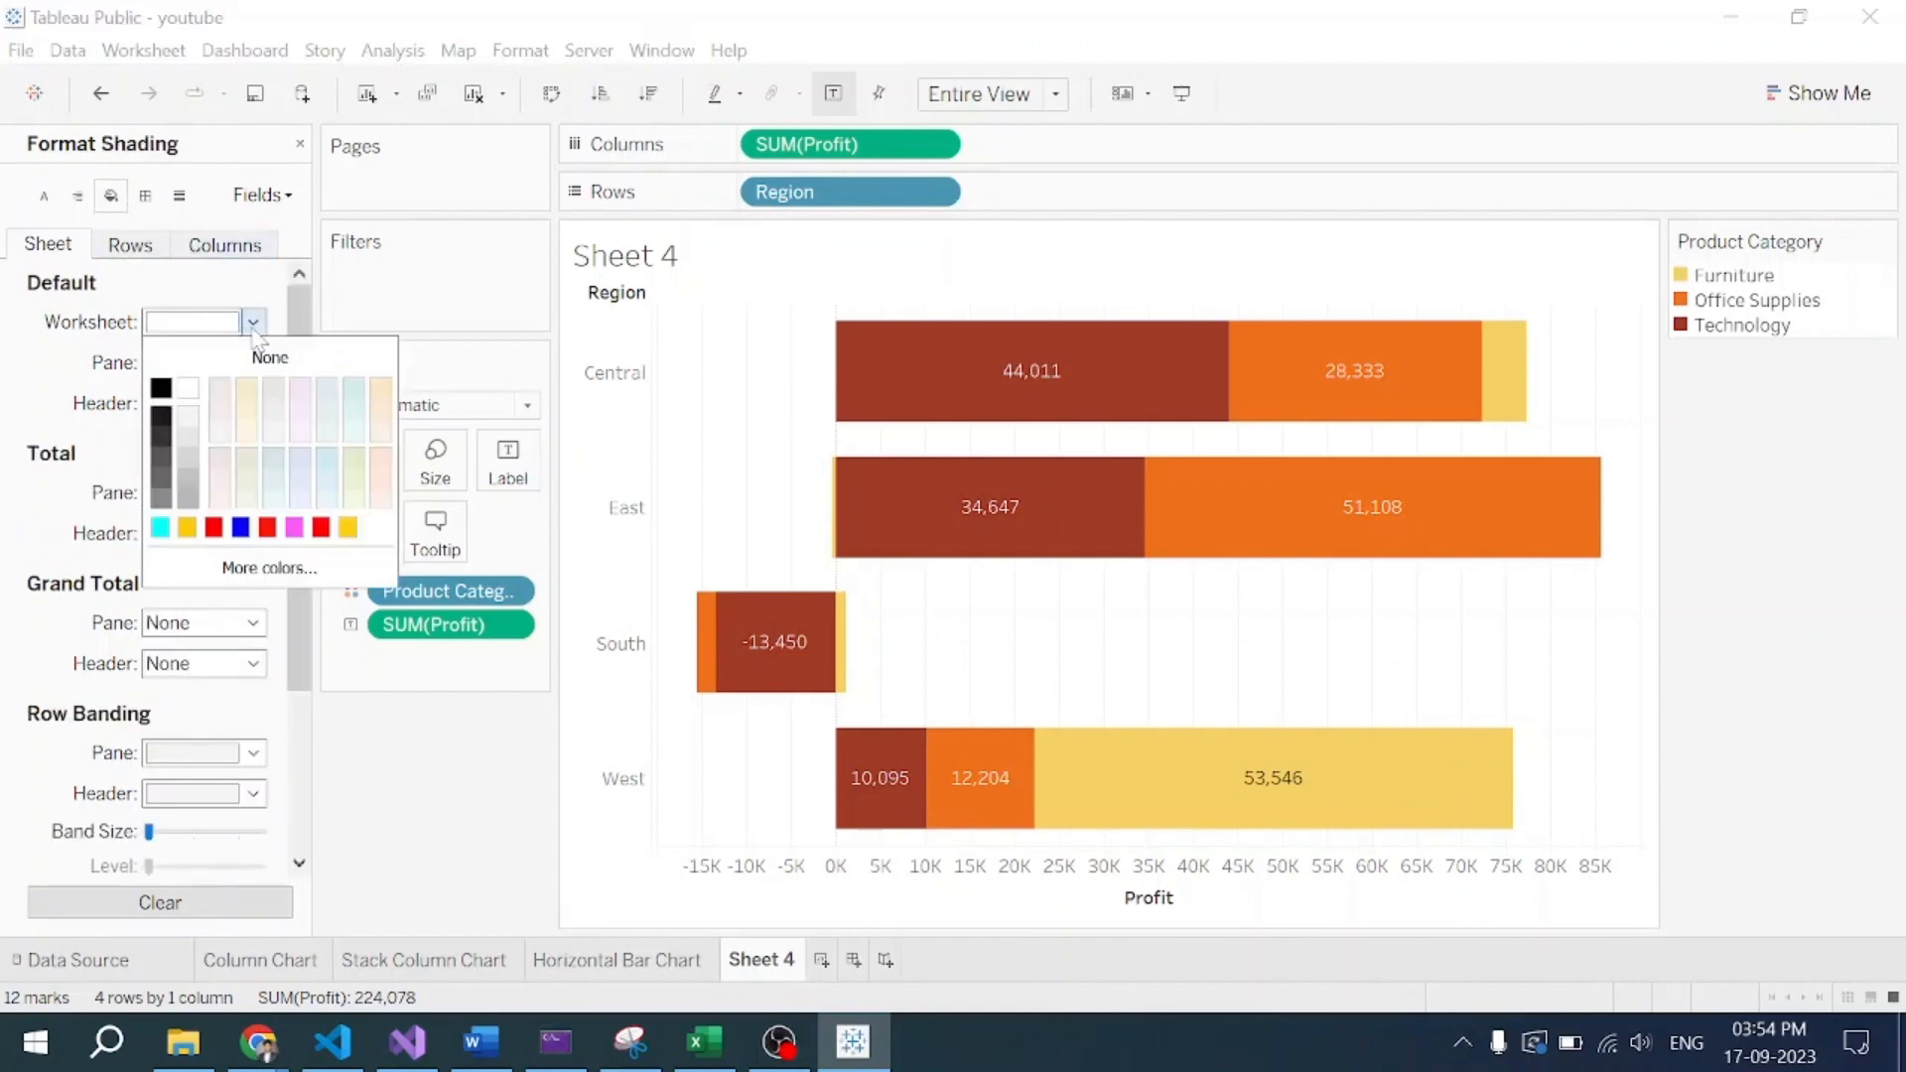
click(163, 388)
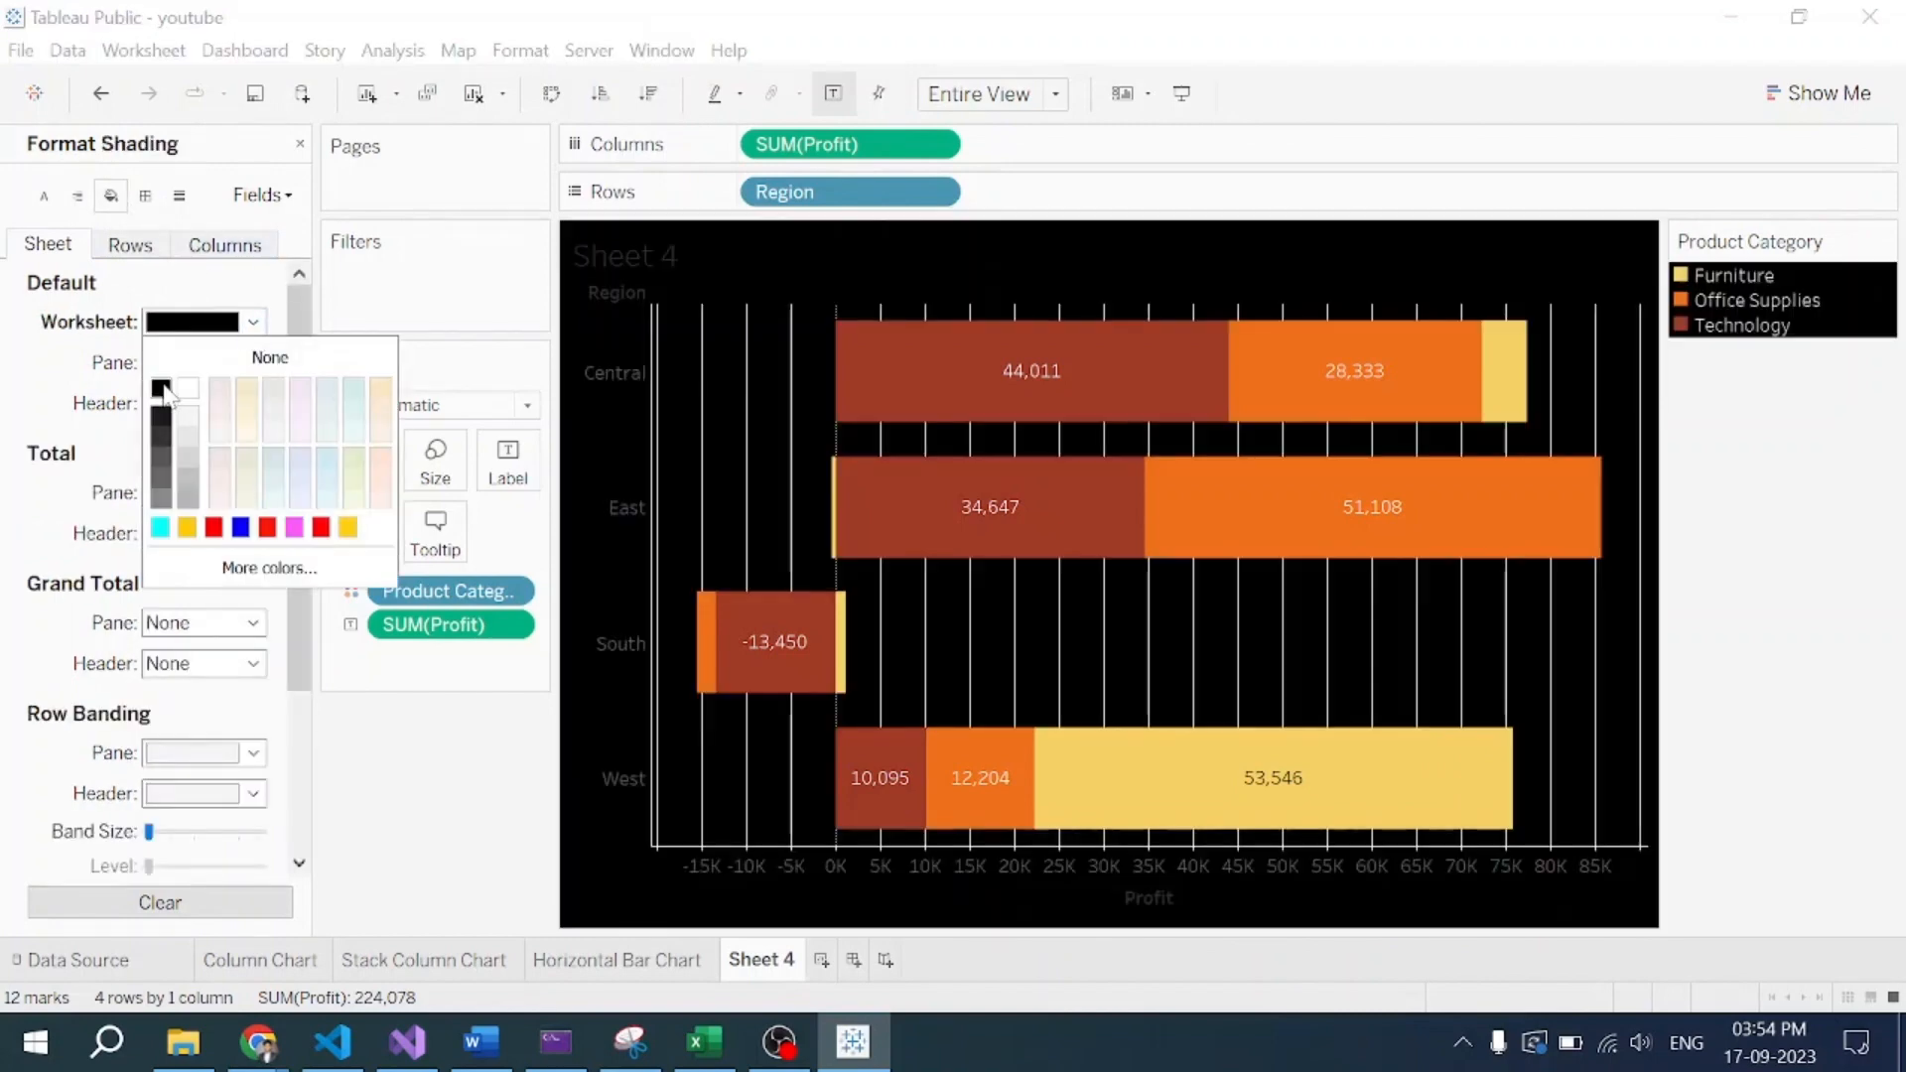
click(391, 756)
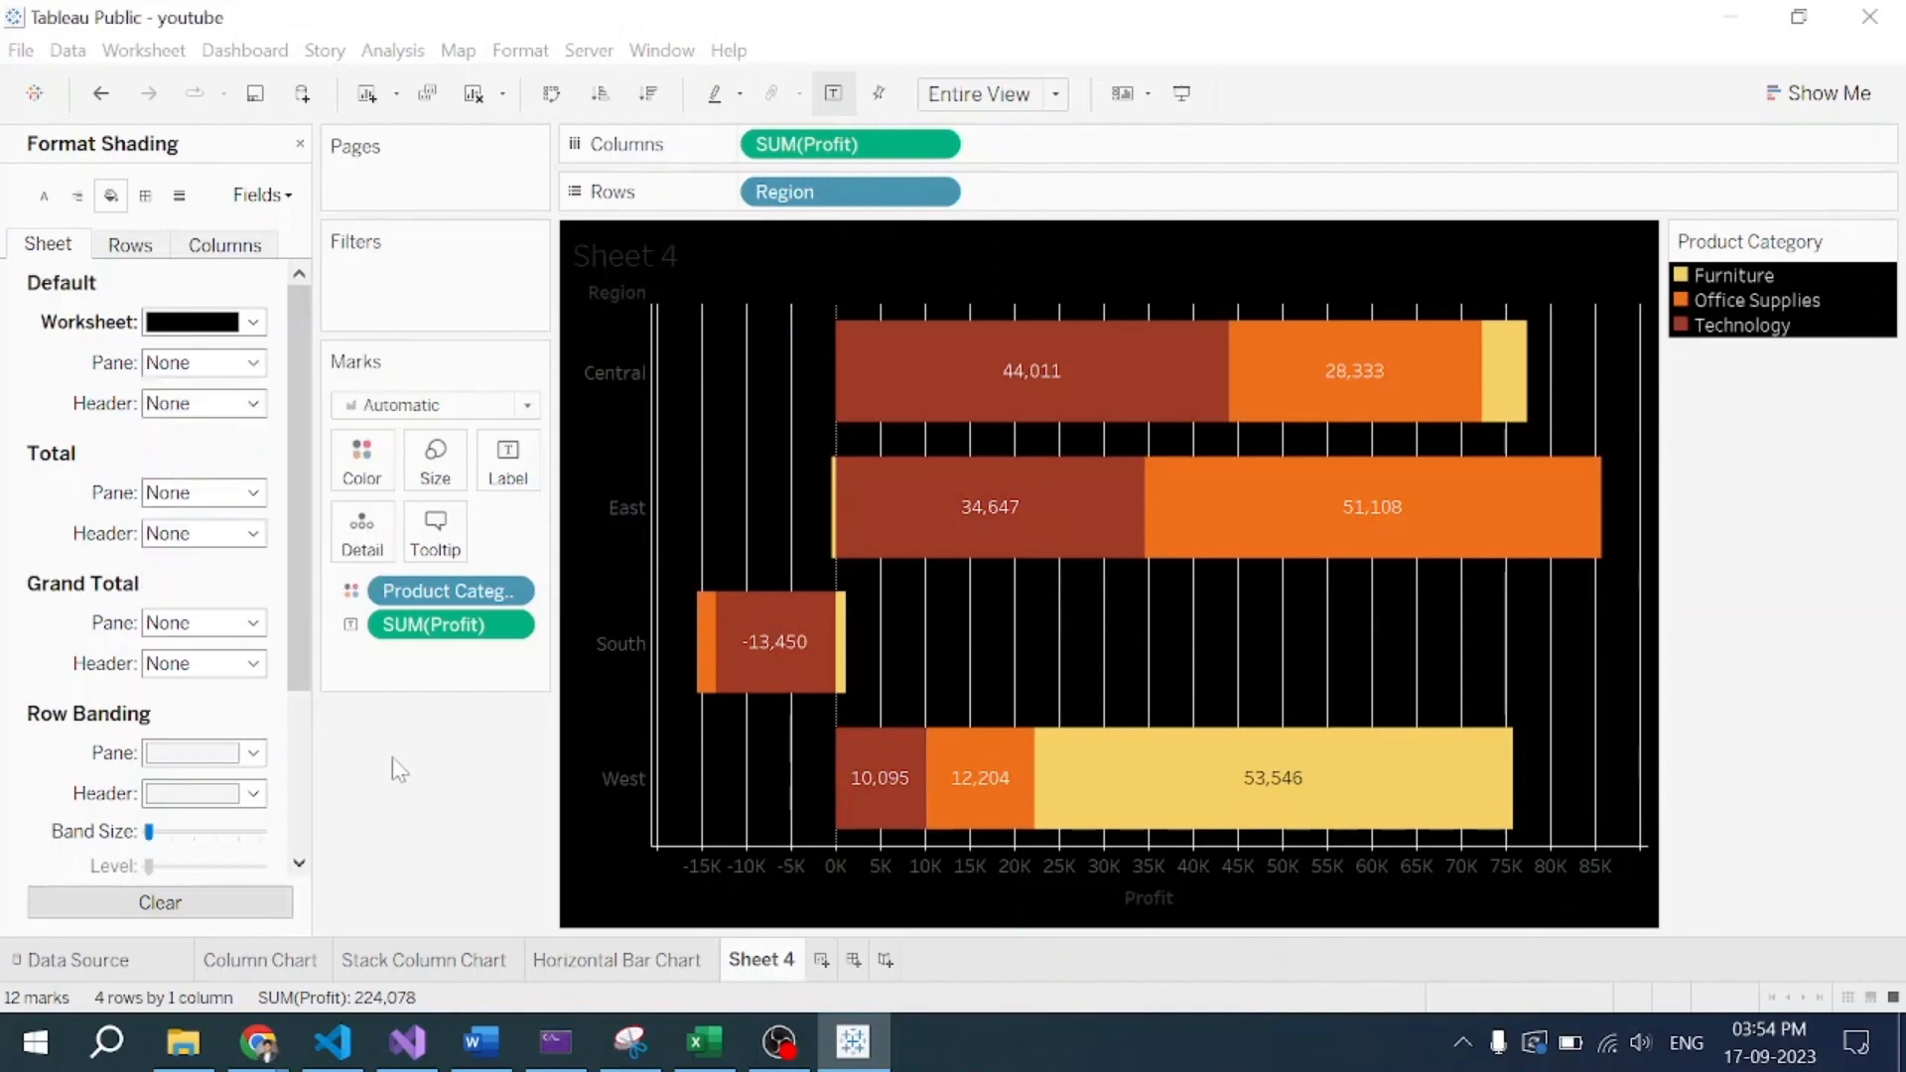
Step: Set the sheet's default worksheet font to size 10, bold and white
click(38, 197)
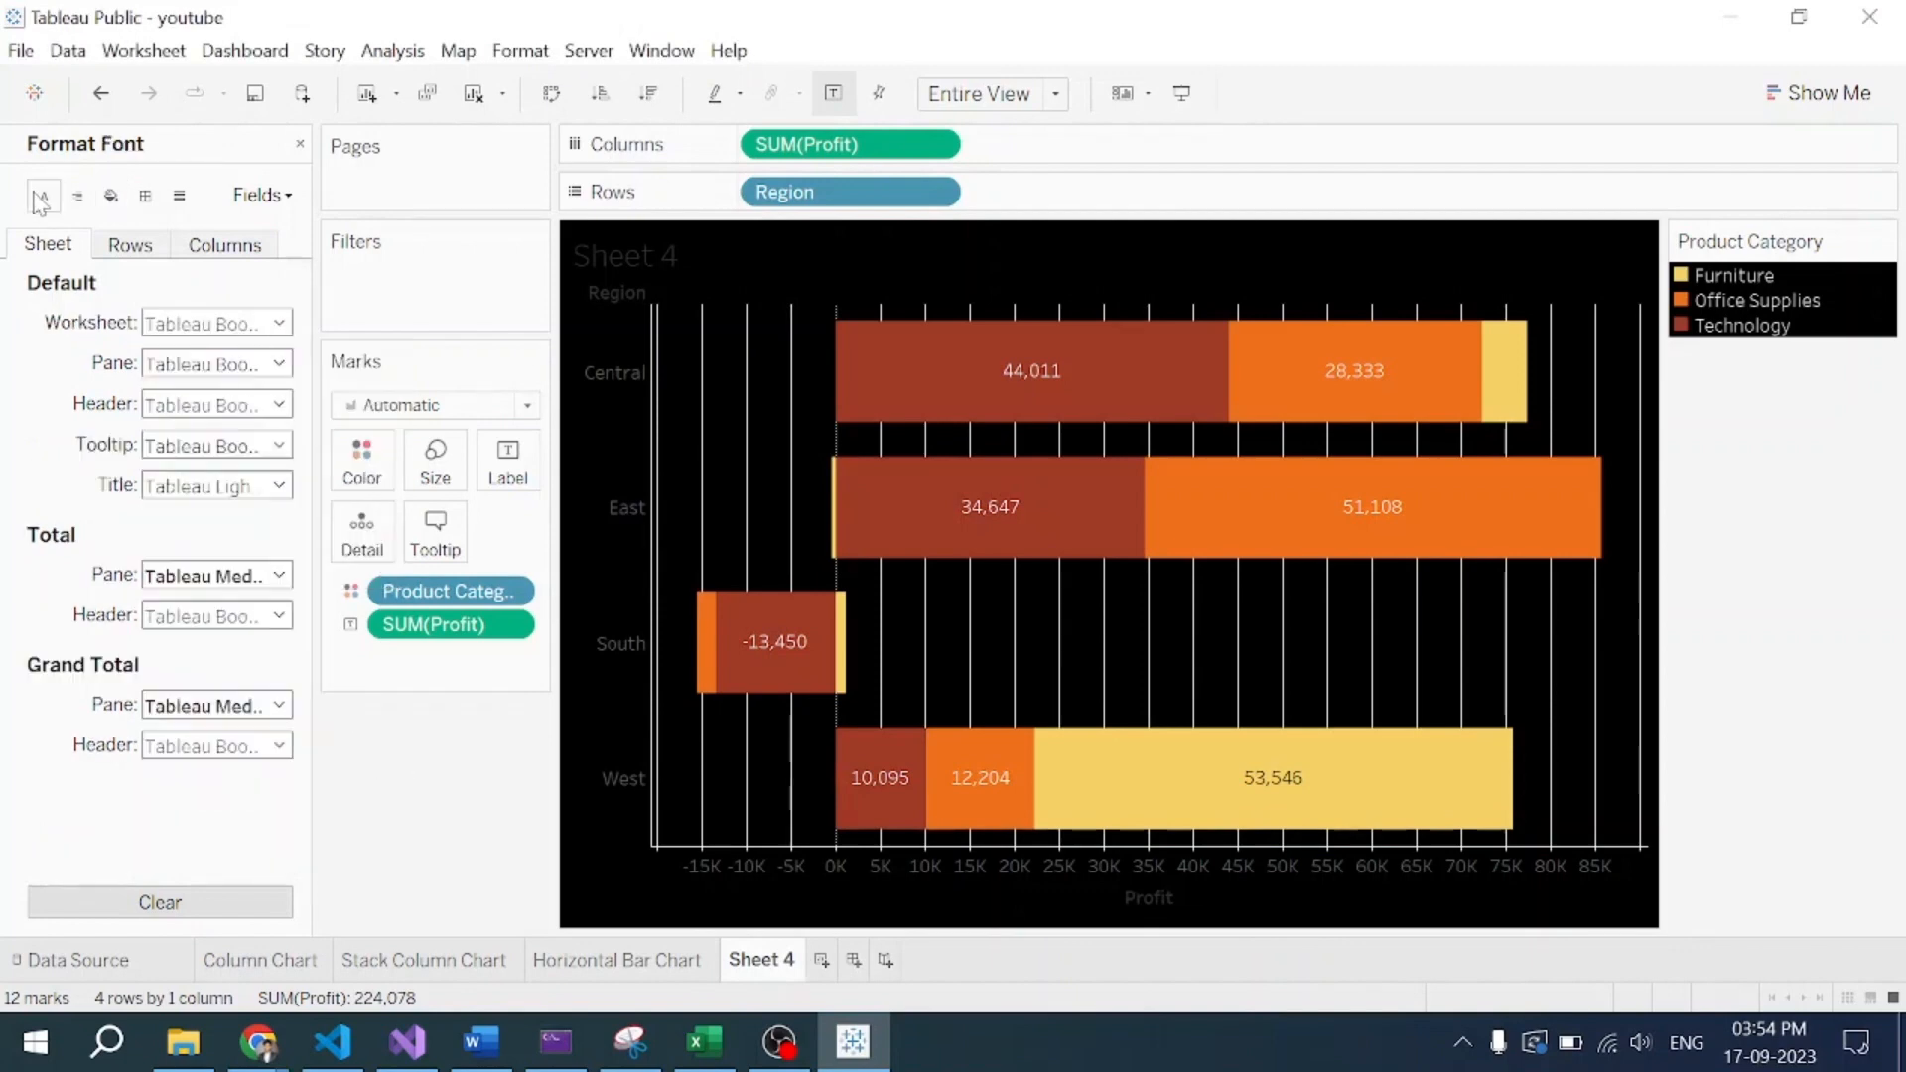
click(207, 327)
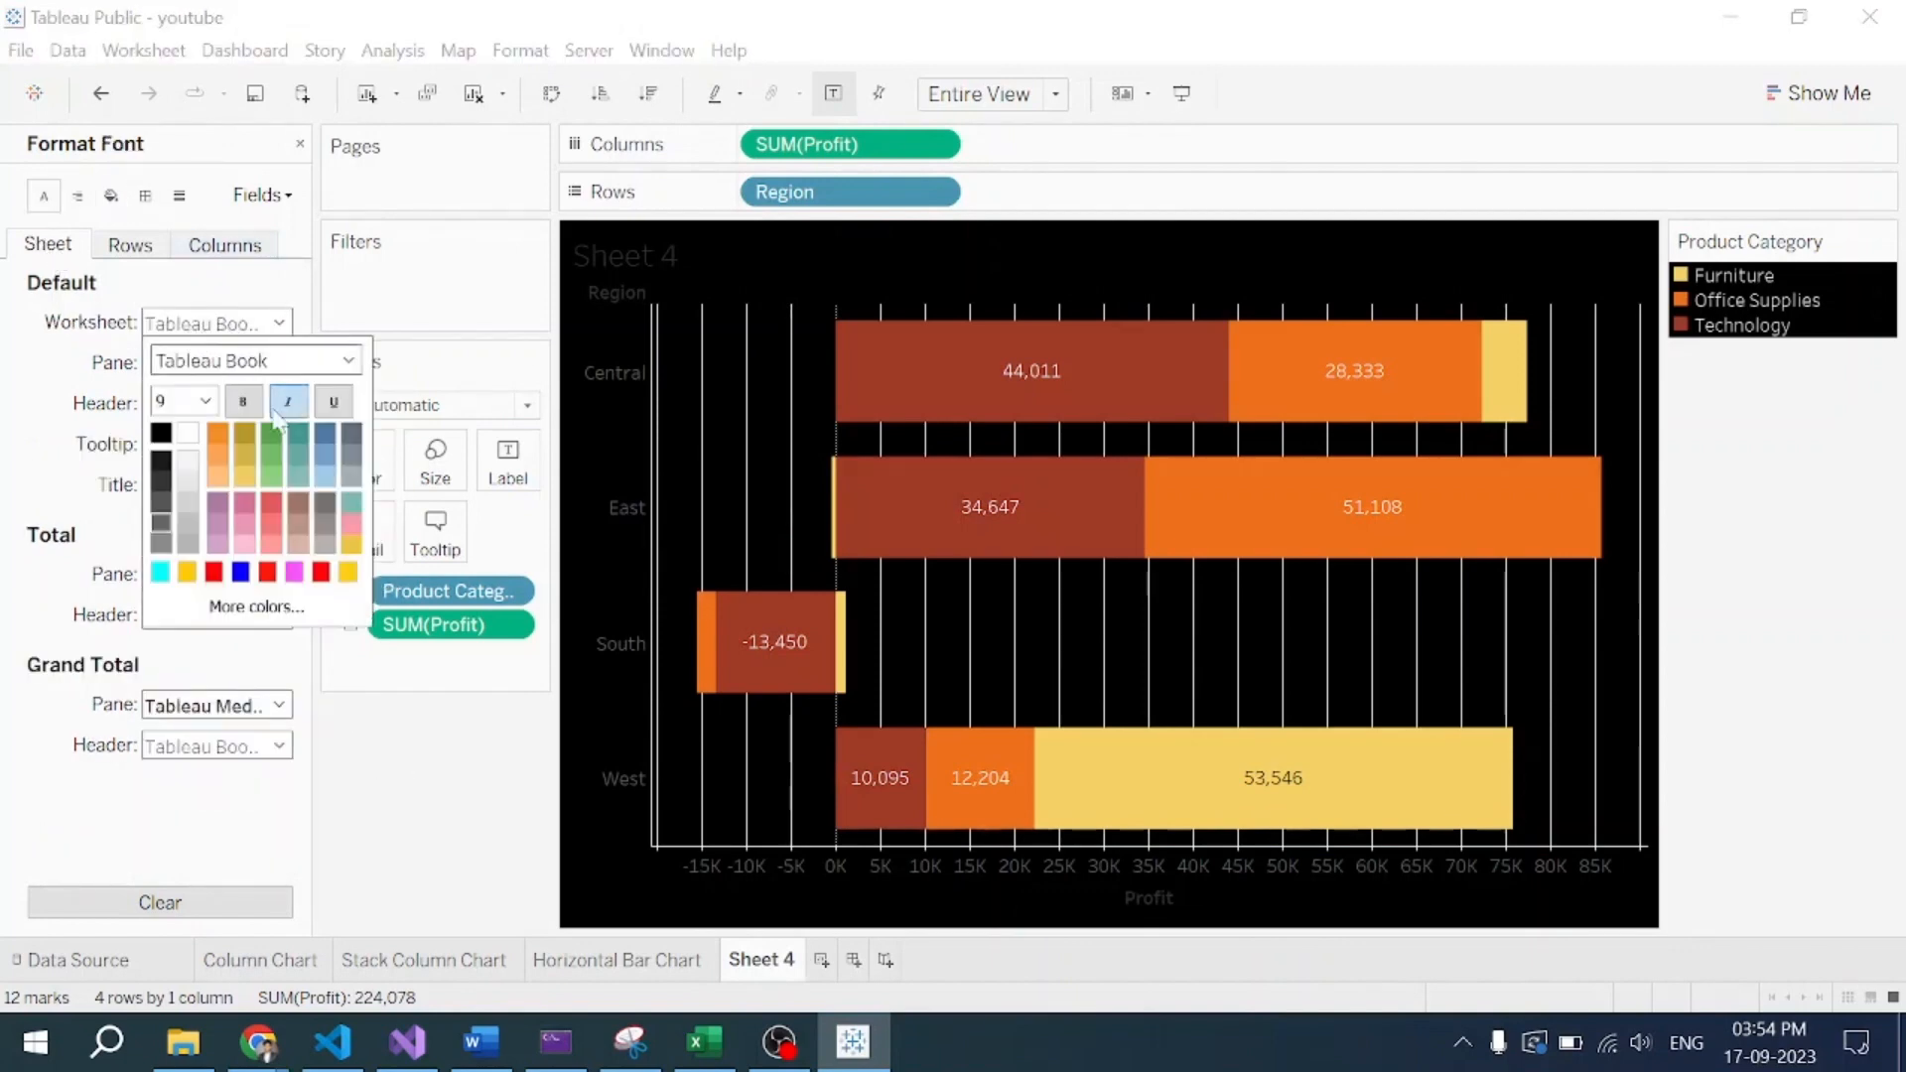
click(205, 401)
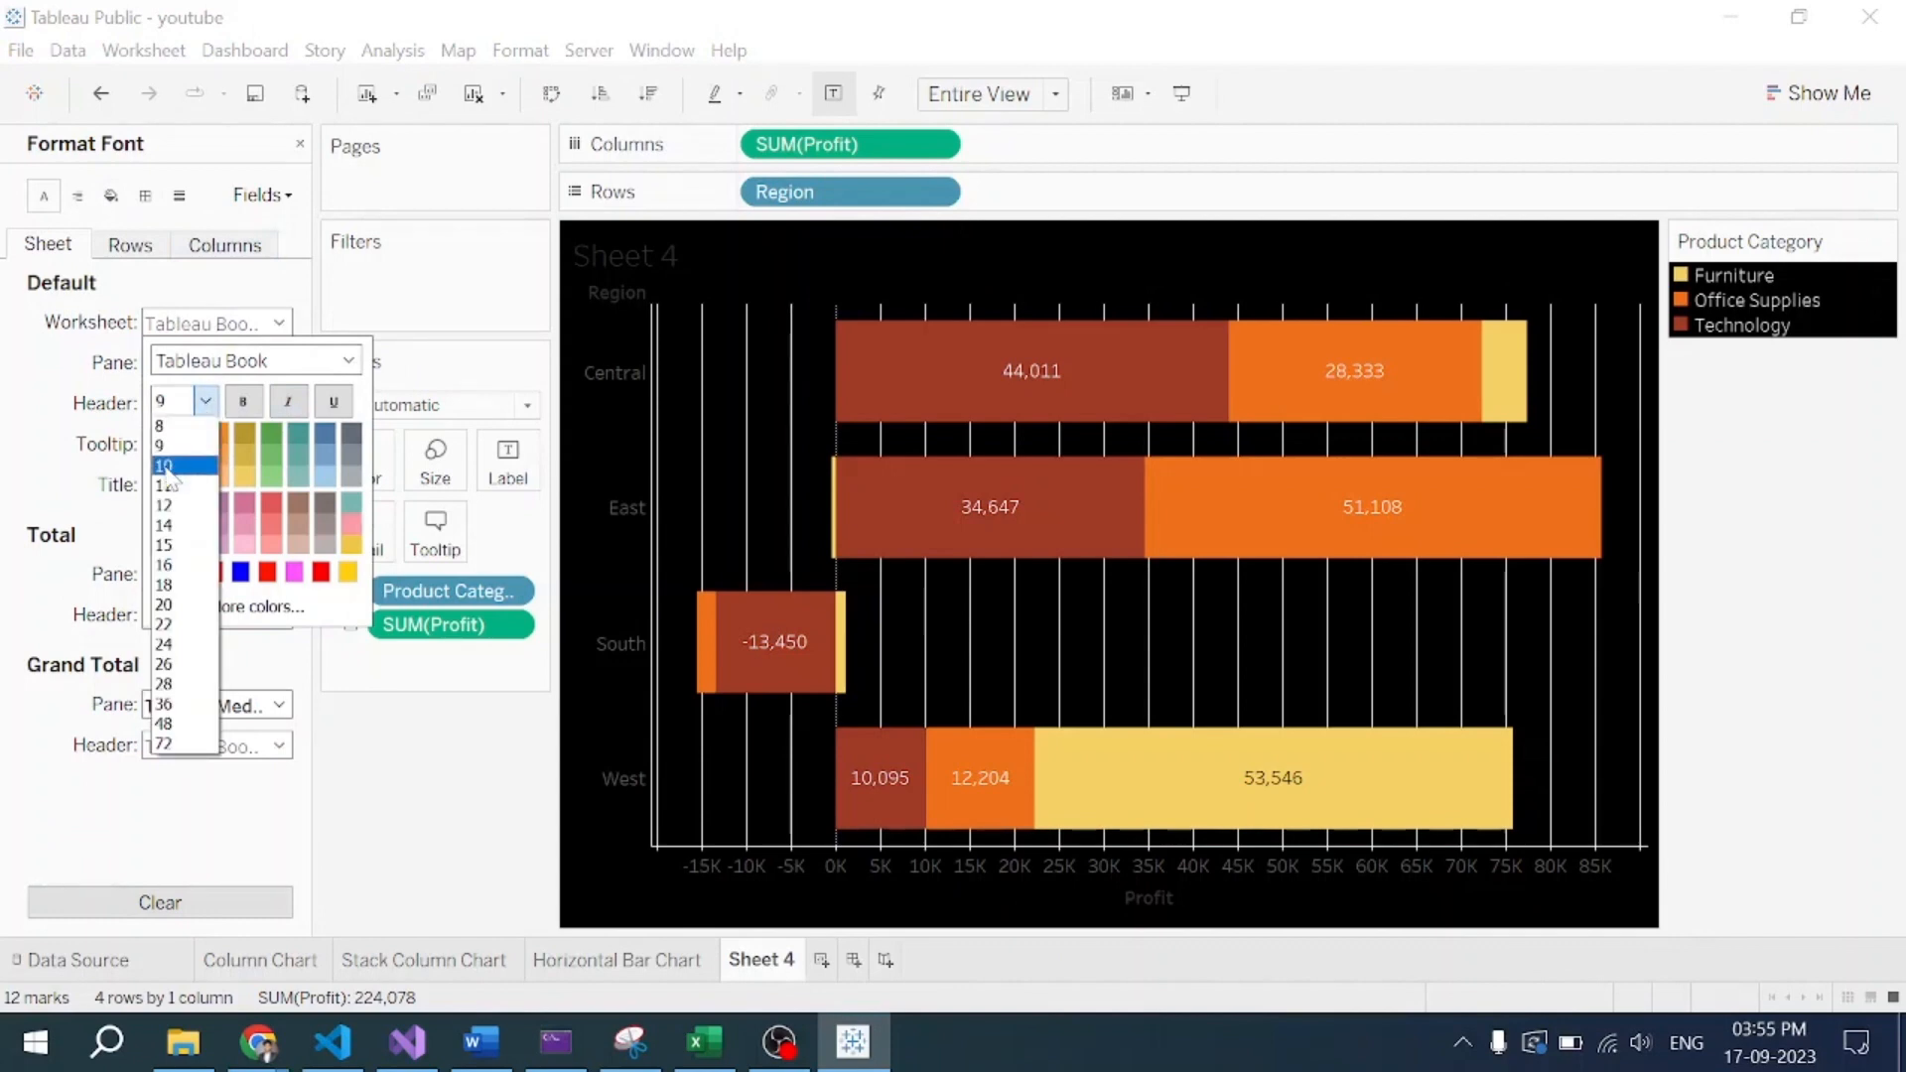
click(179, 465)
click(244, 402)
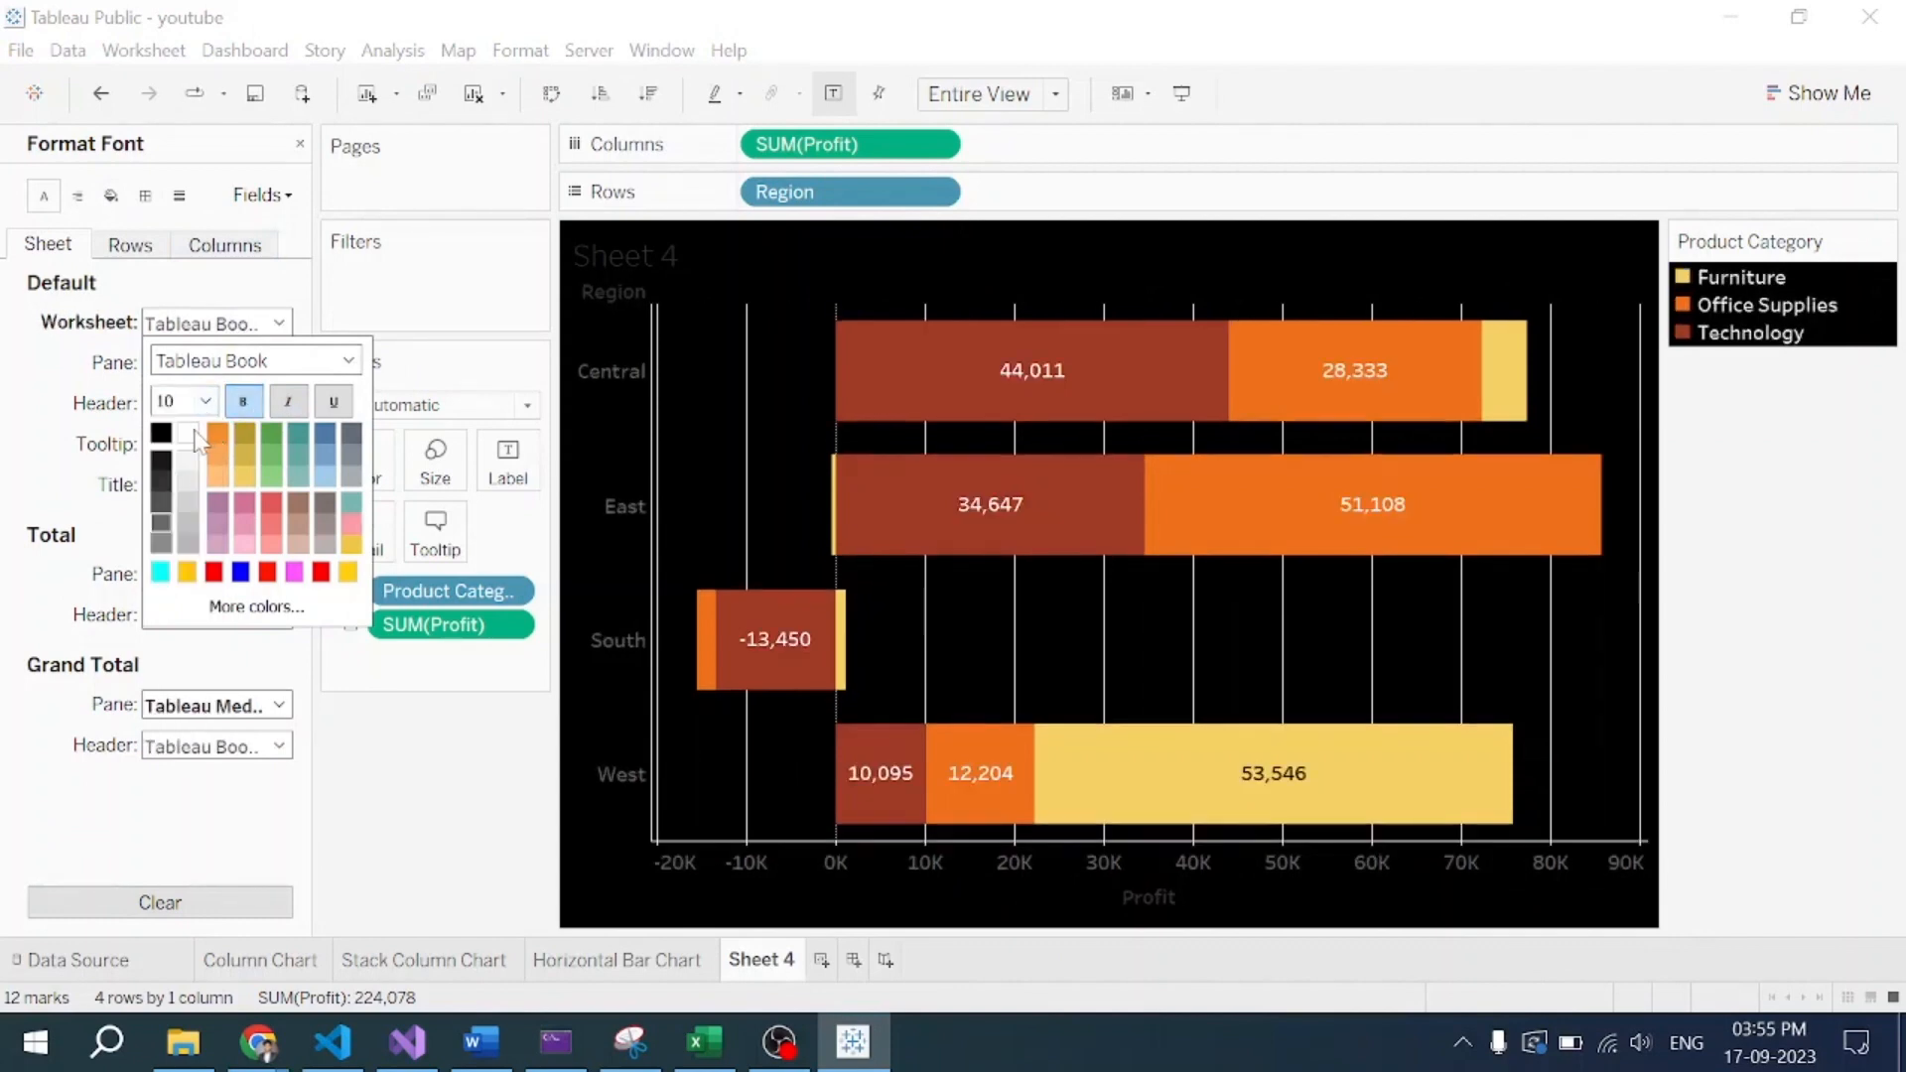
click(419, 737)
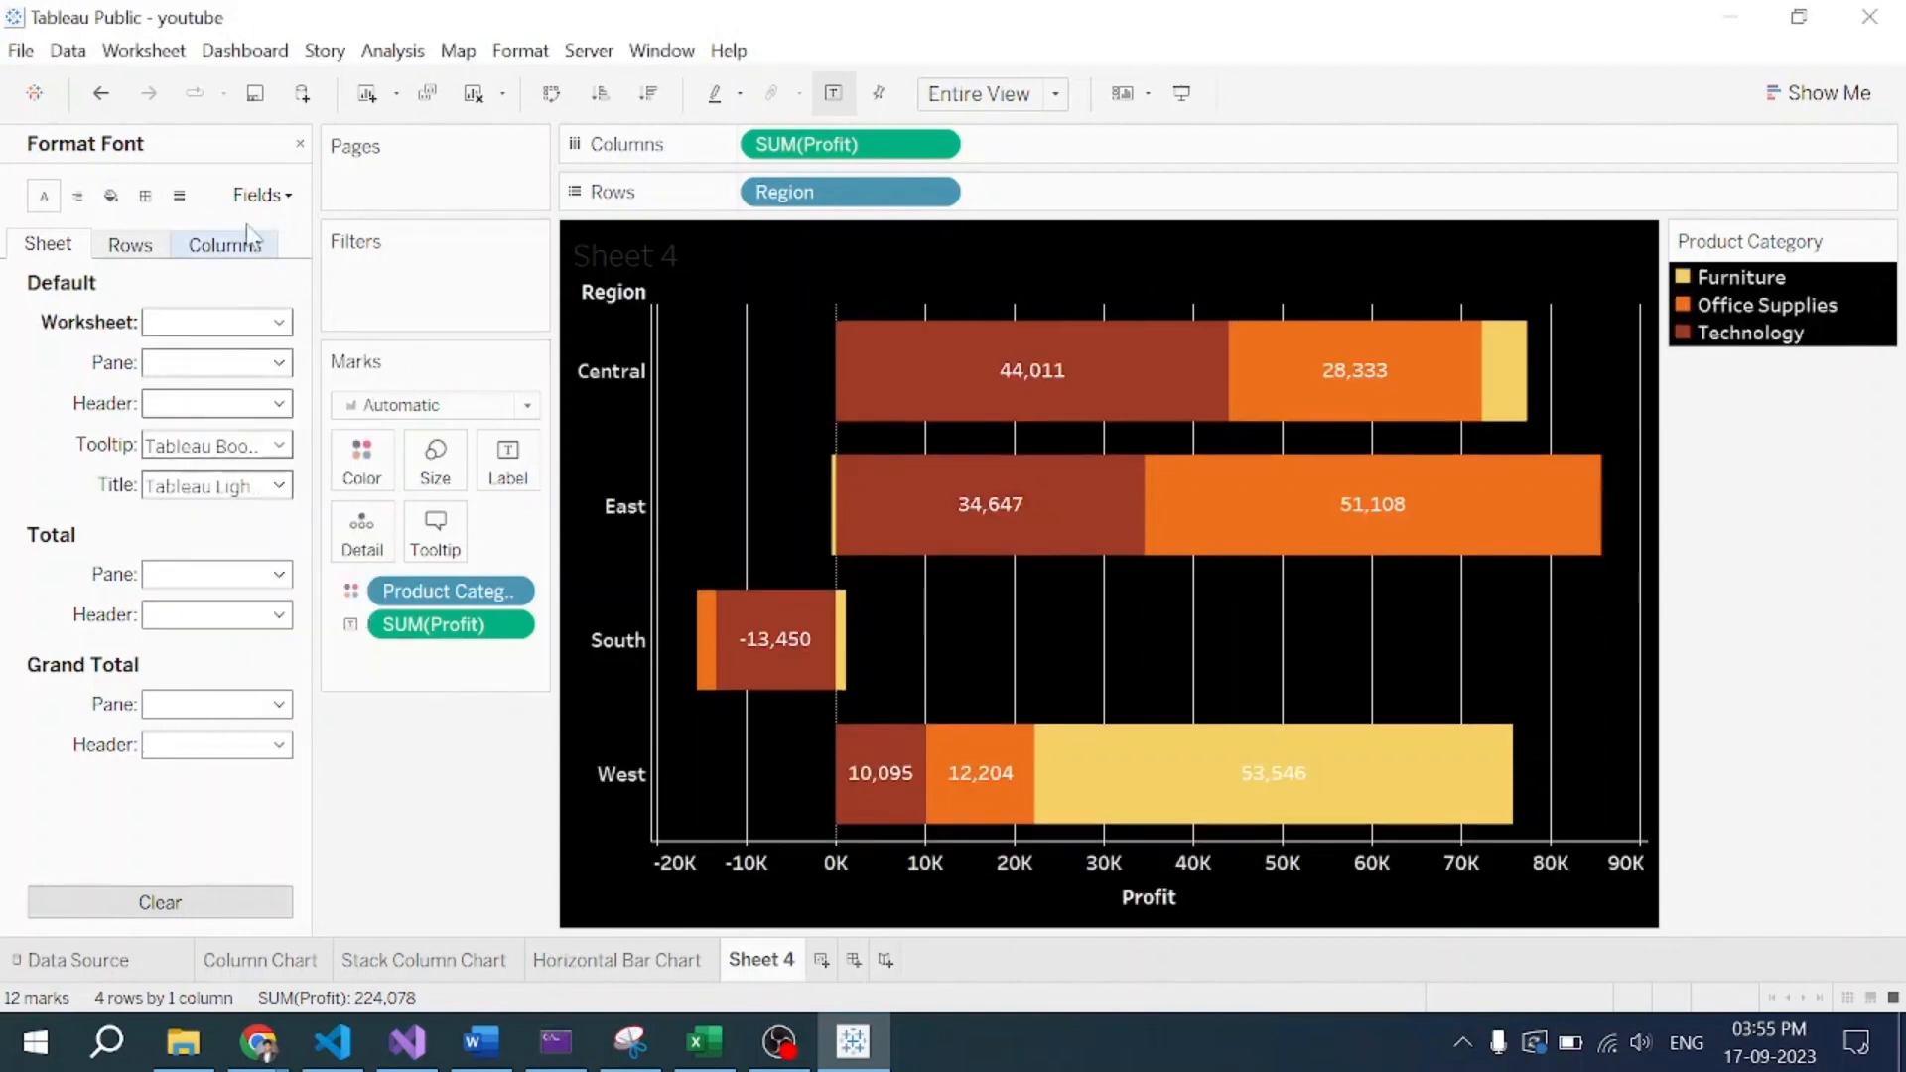
Step: Remove the grid lines from the sheet by setting them to None
click(179, 195)
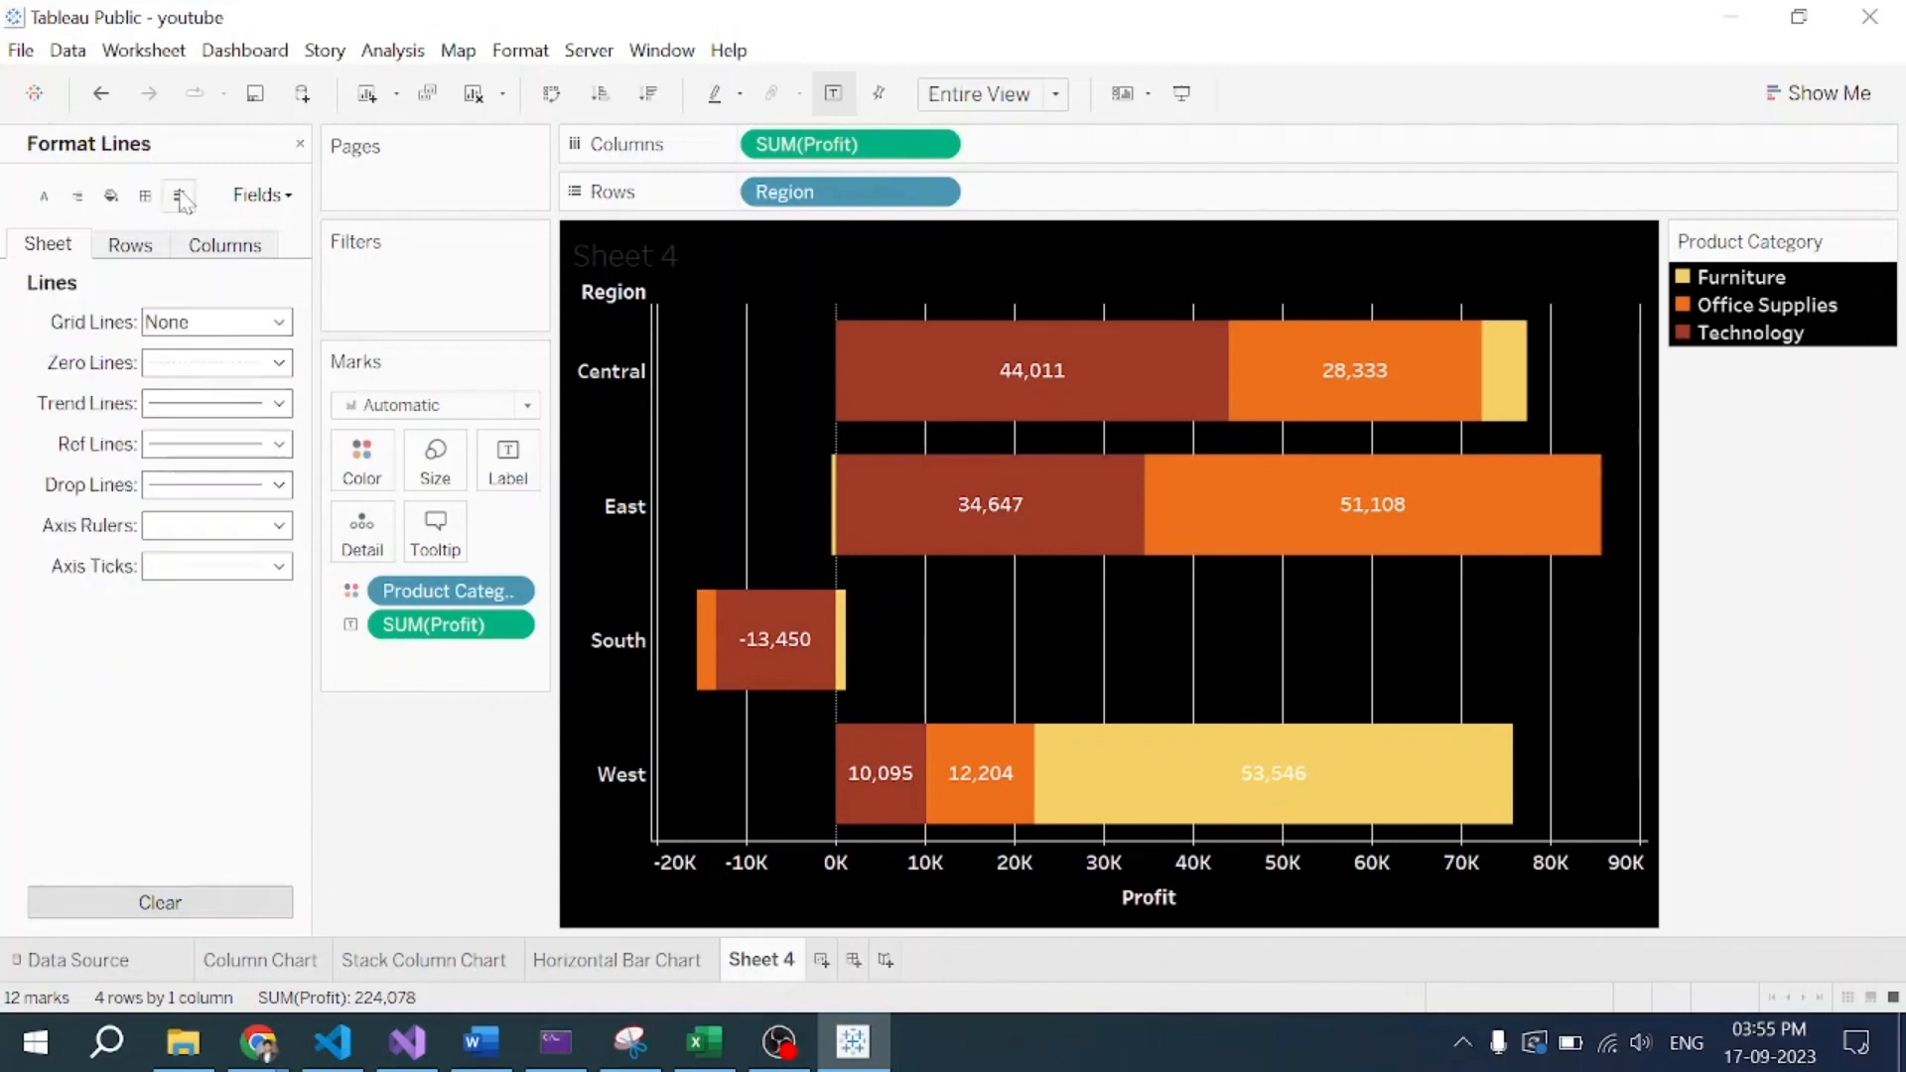
click(194, 319)
click(202, 354)
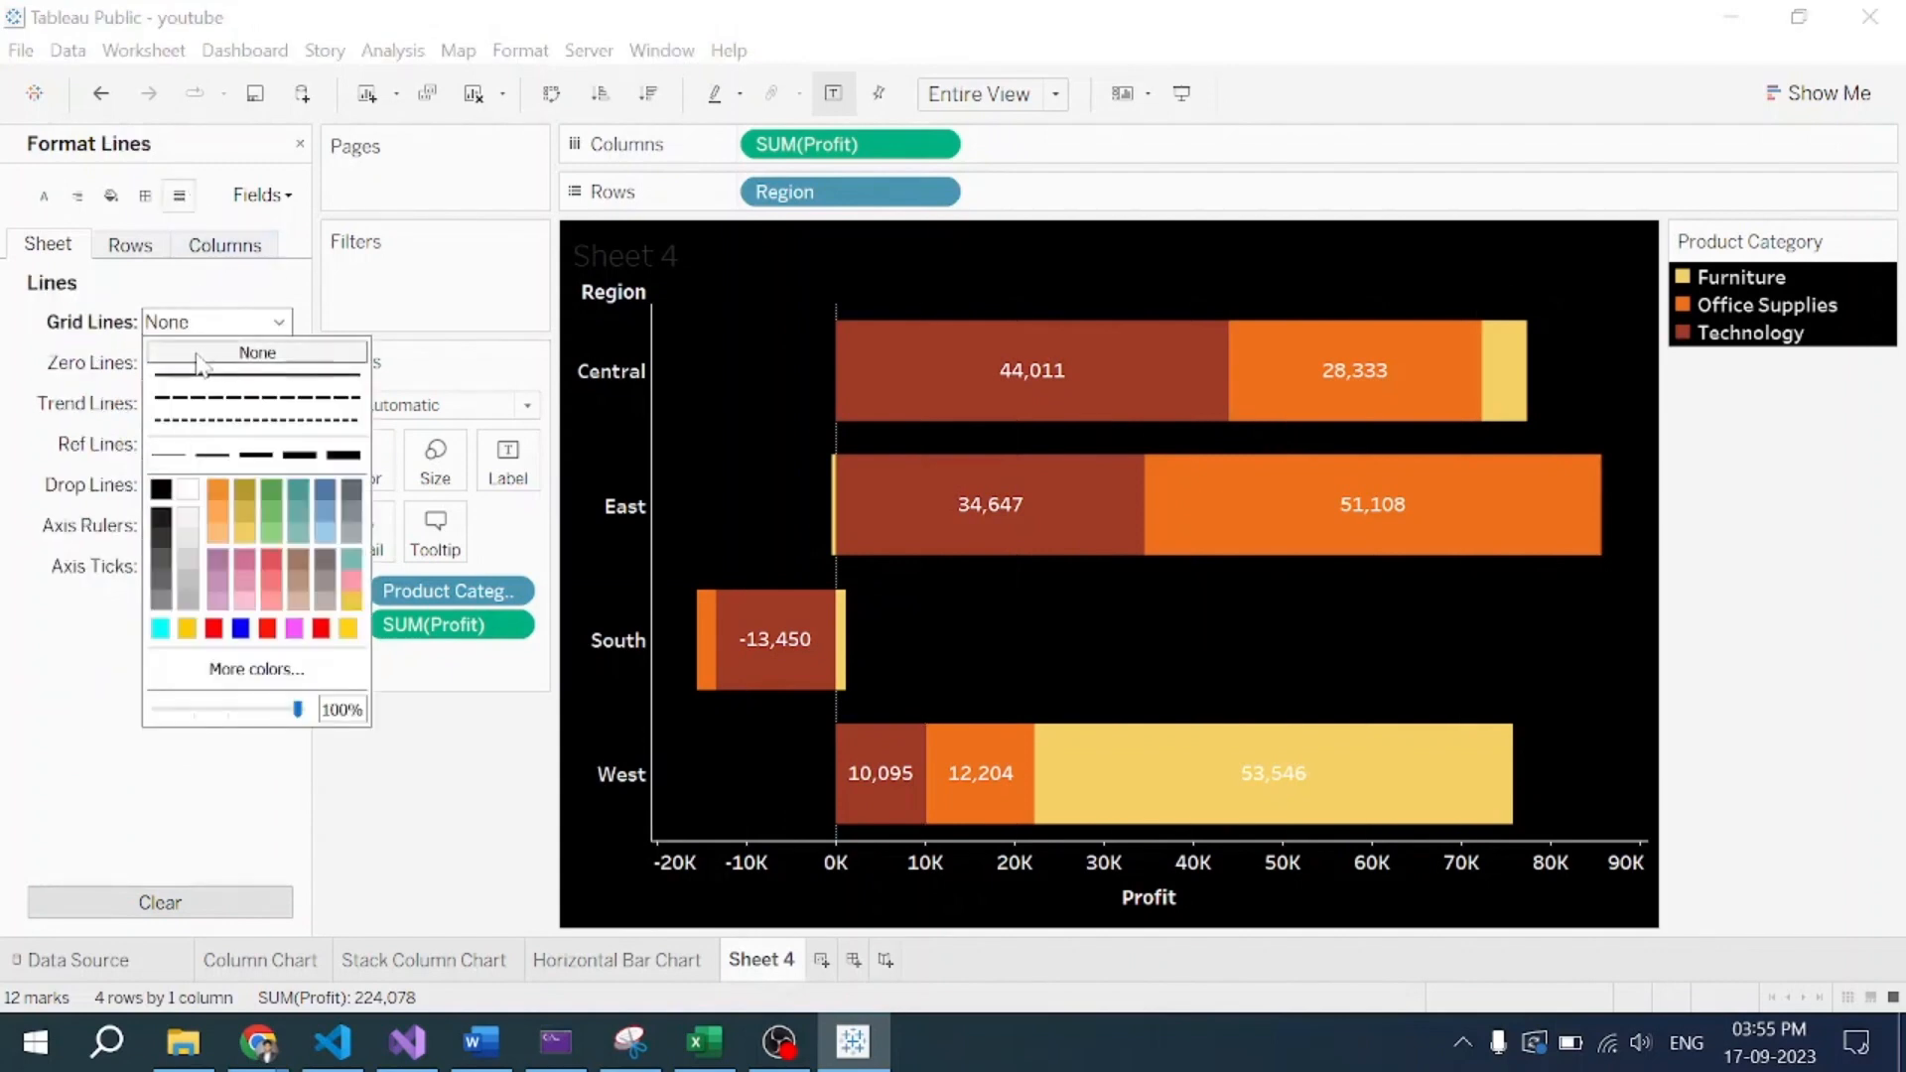
click(365, 774)
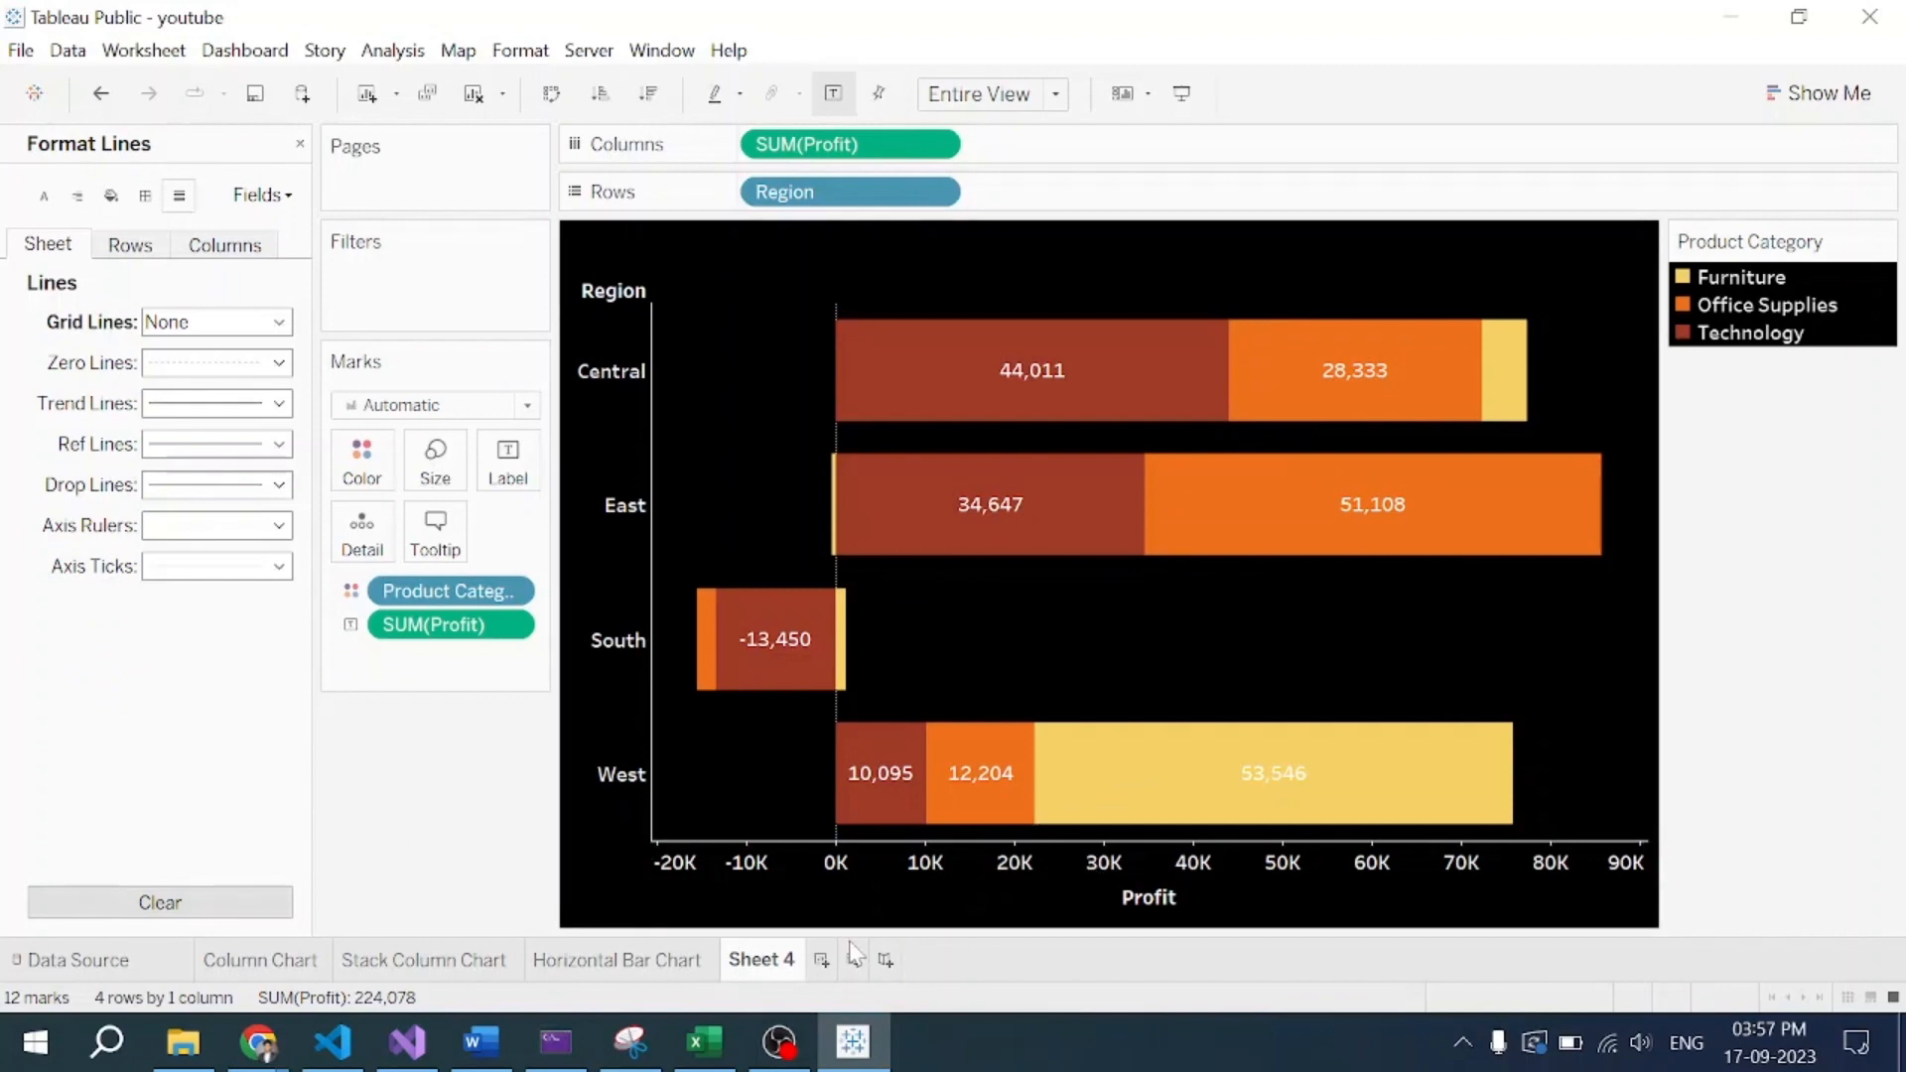
Step: Replace the sheet title with "Stack Bar Chart", formatted in white, centred Rockwell Extra Bold, and apply it
double_click(698, 242)
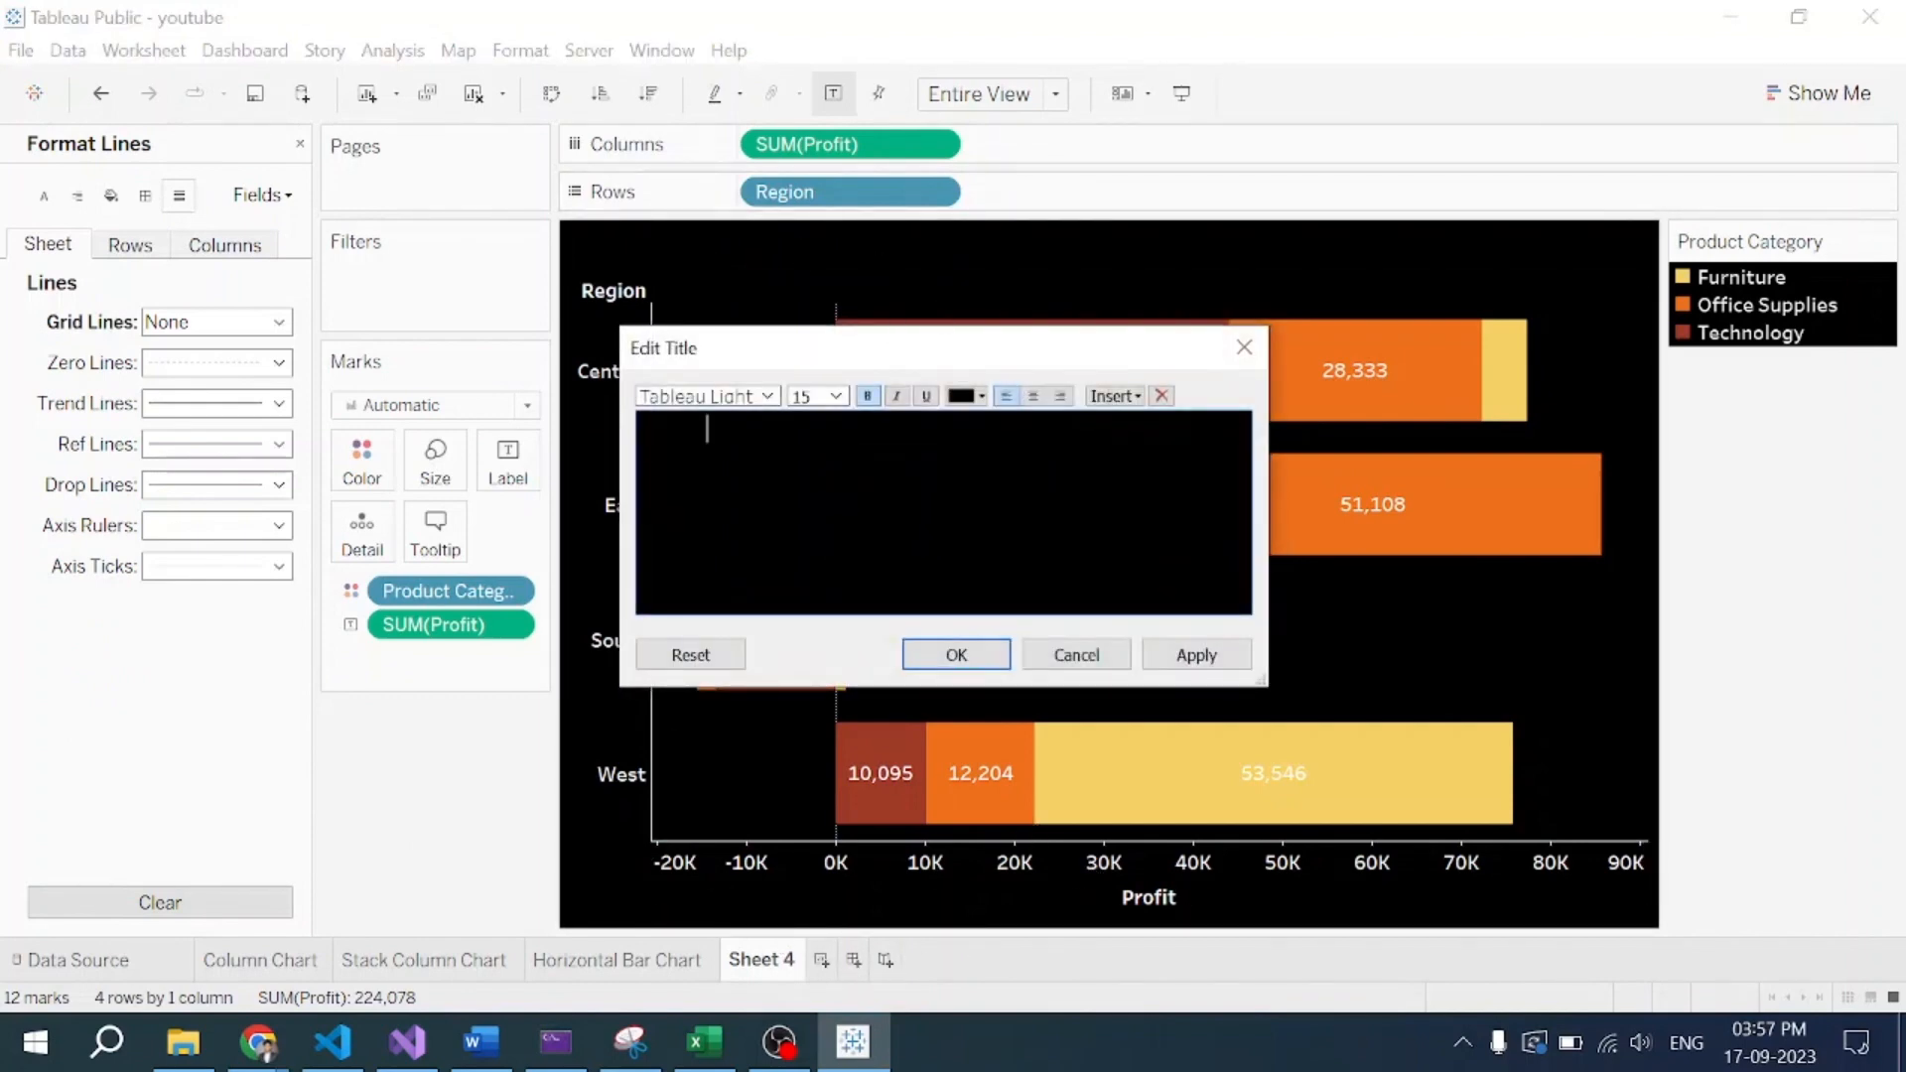
key(BackSpace)
key(ctrl+a)
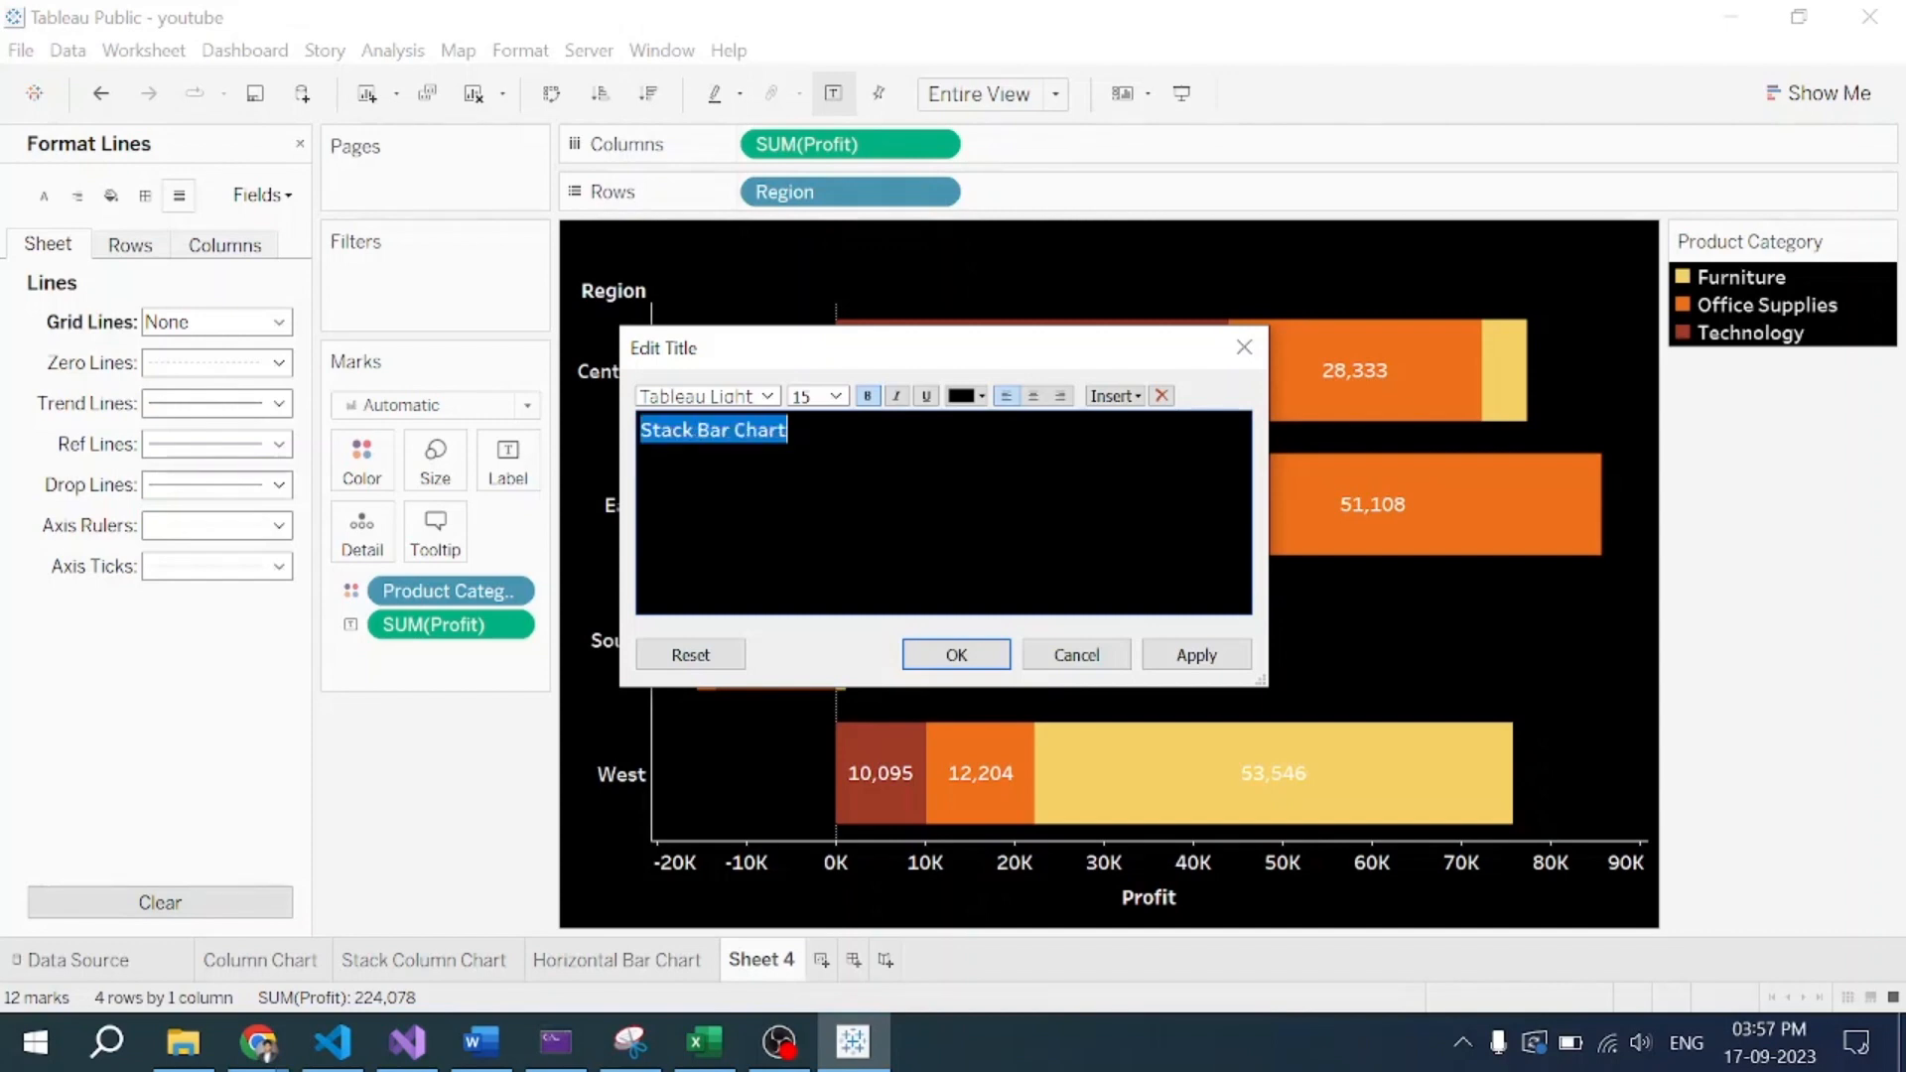
click(767, 396)
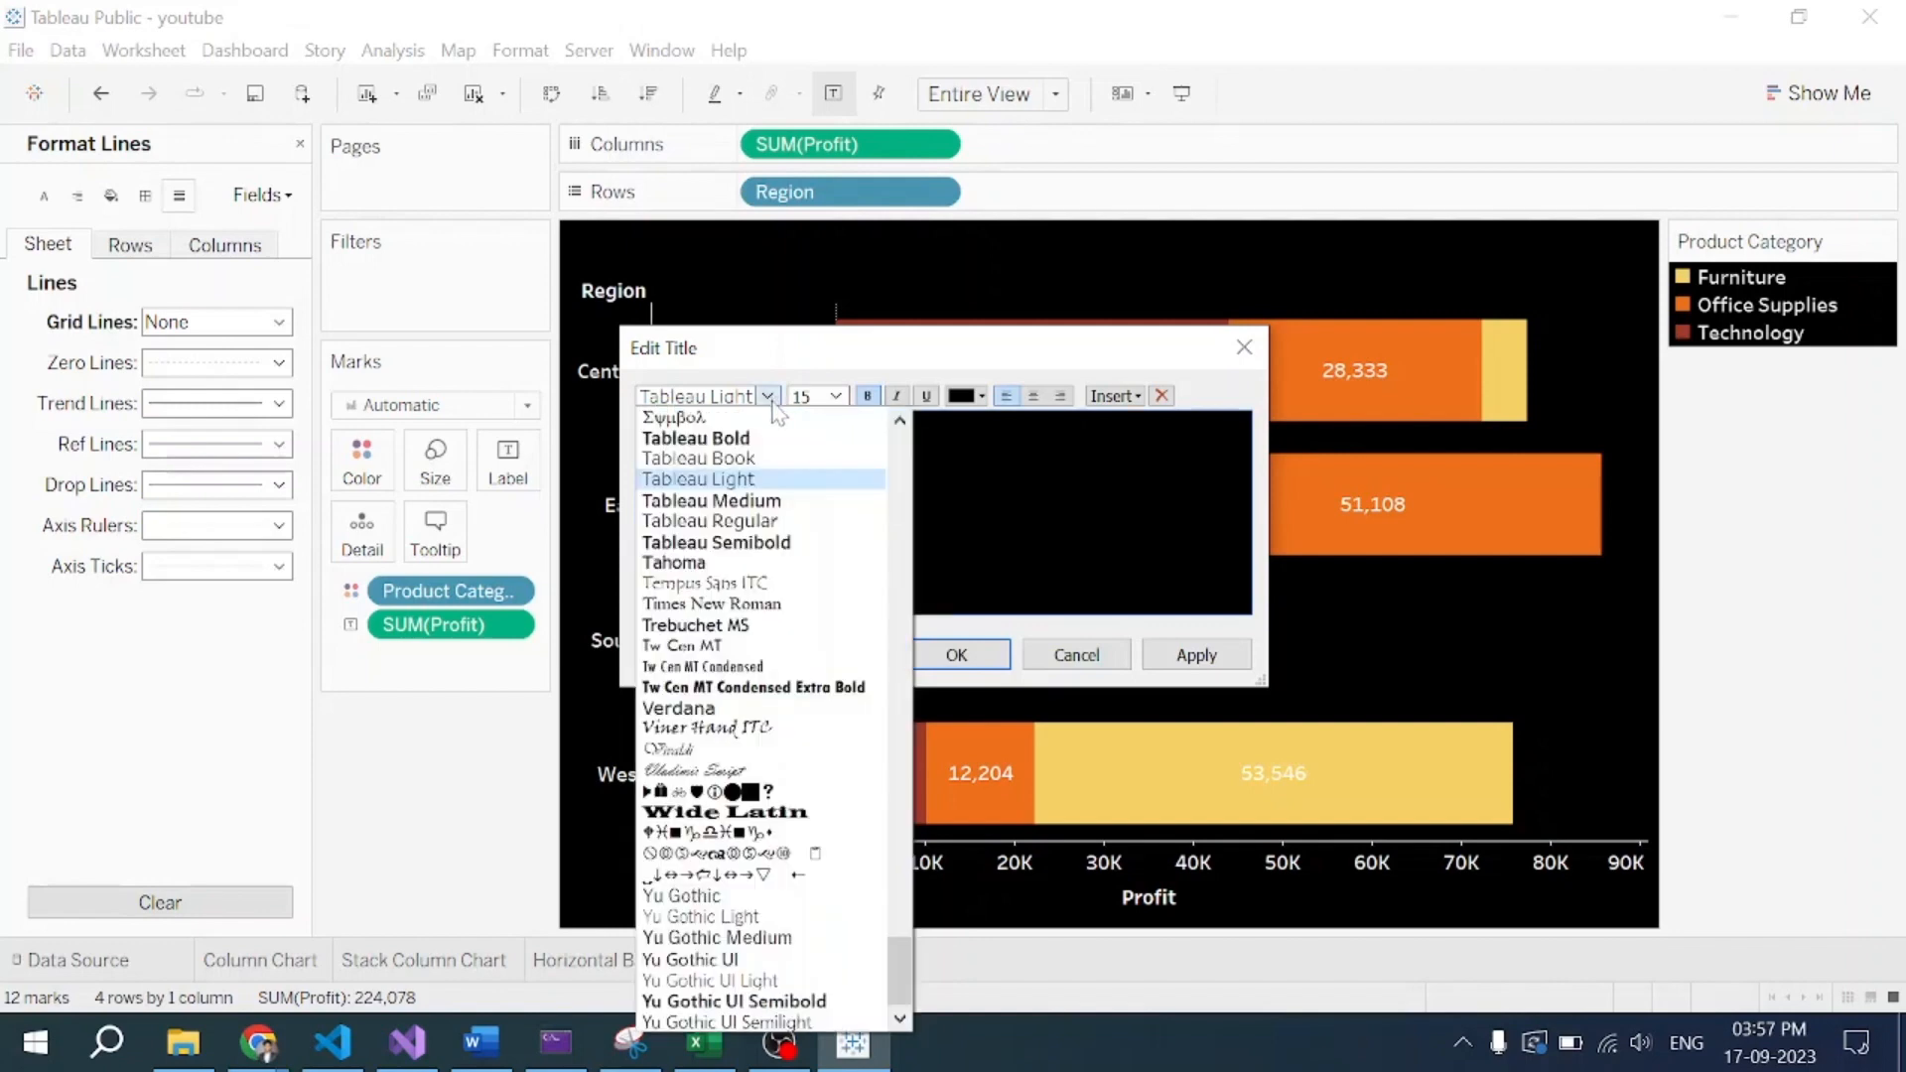
scroll(732, 671, up, 11)
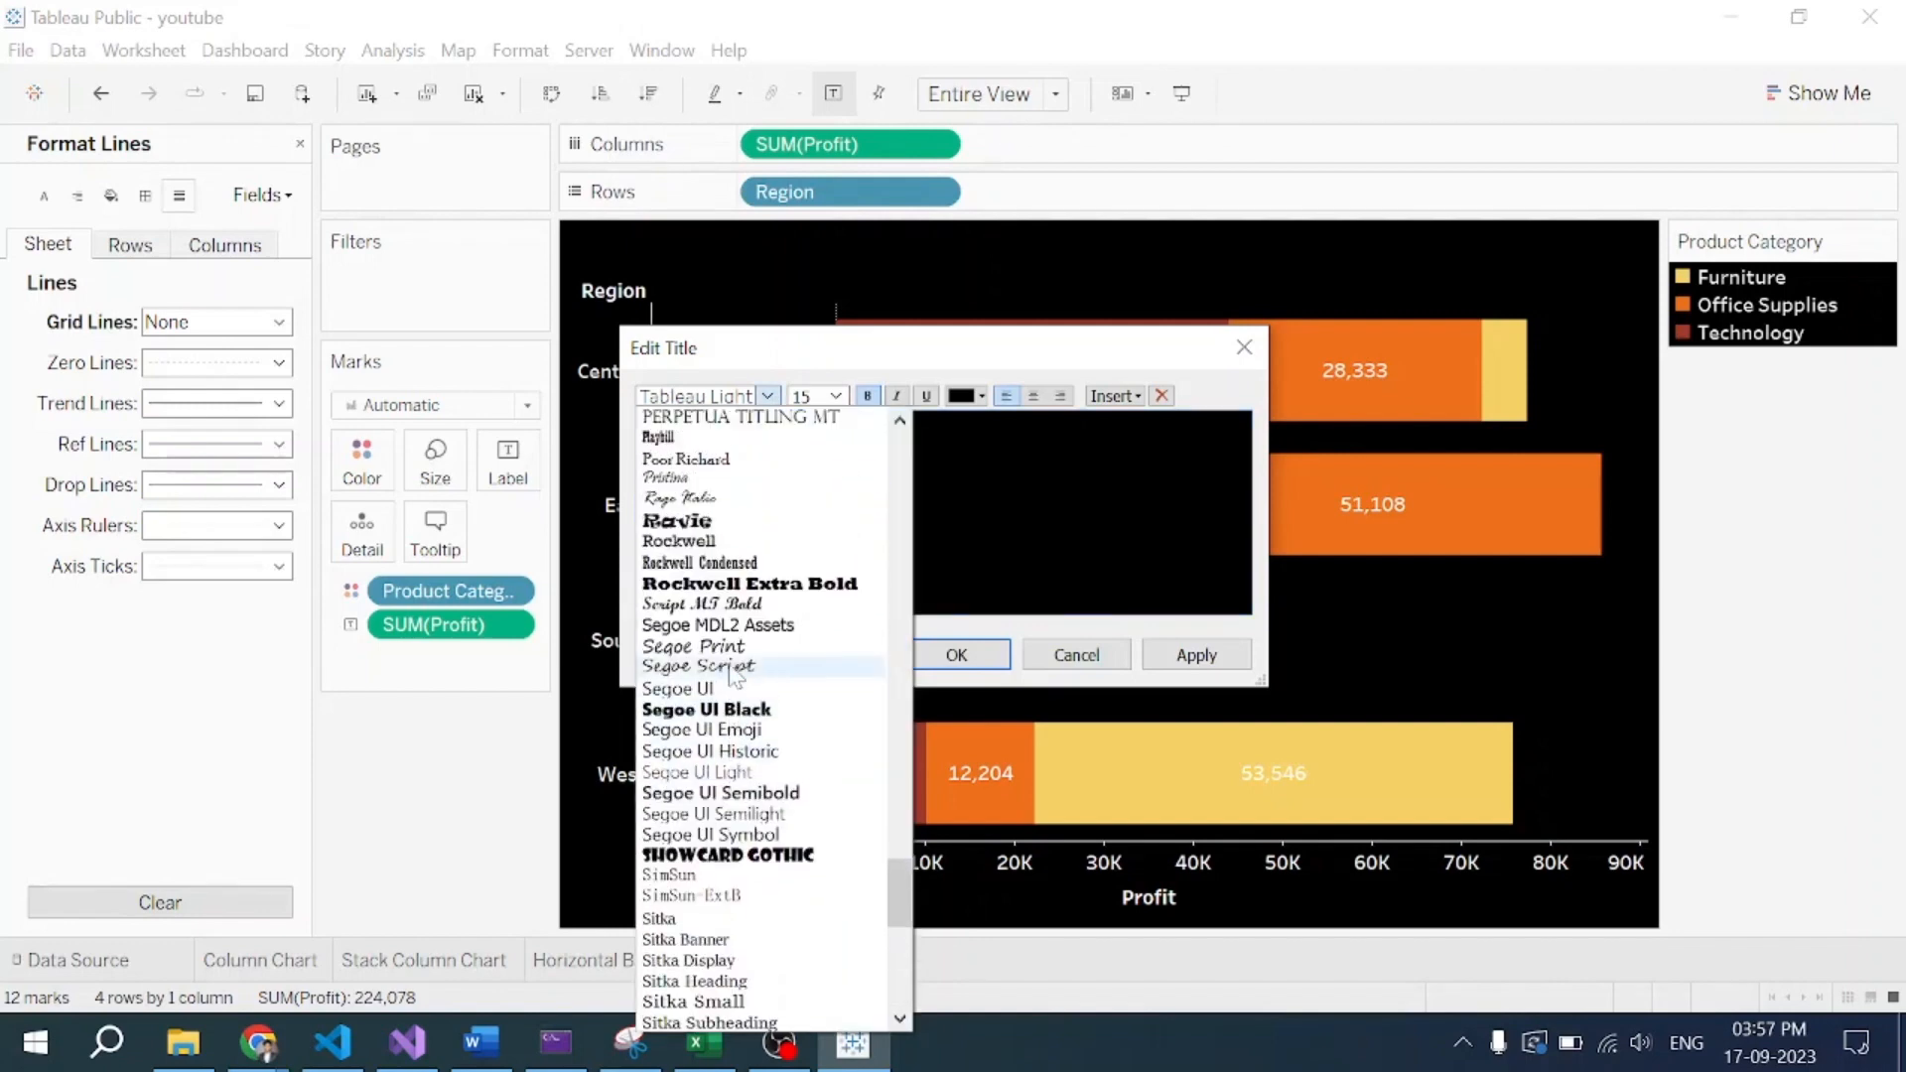
click(779, 587)
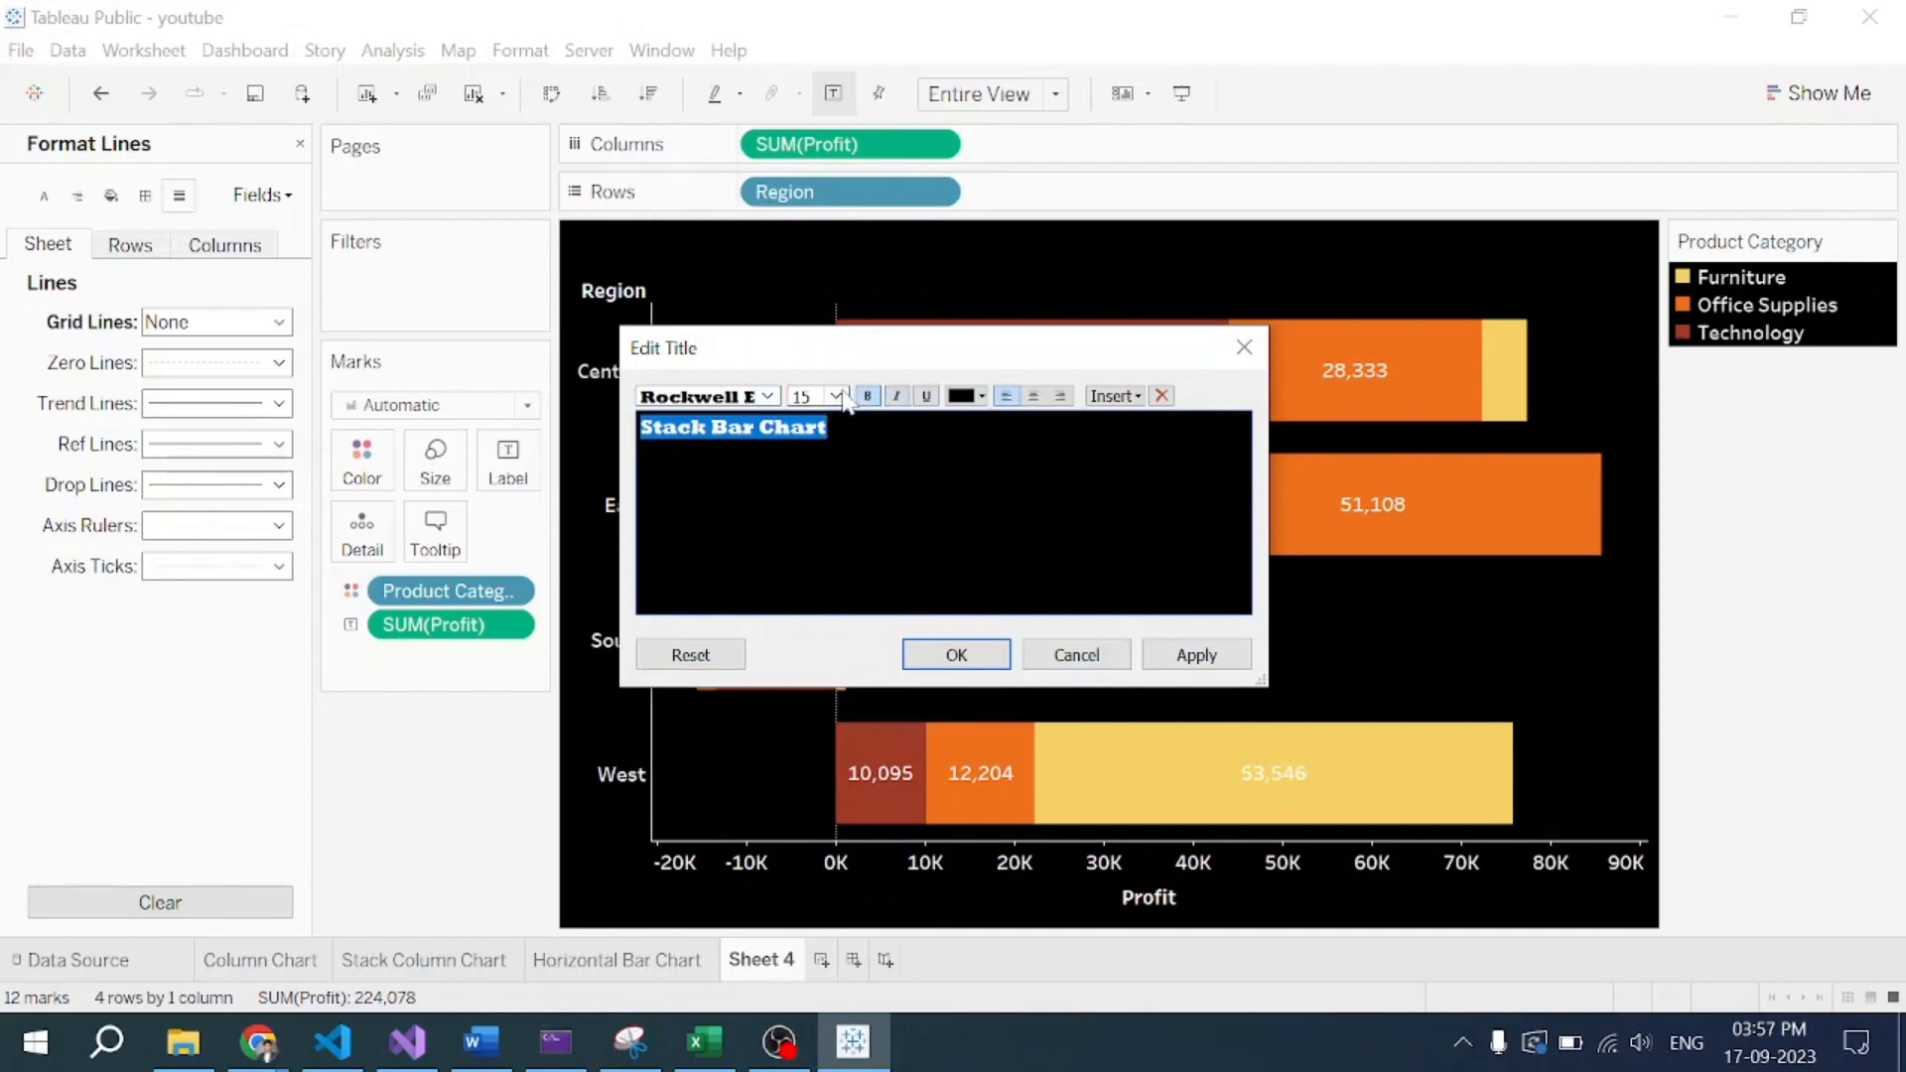
click(982, 396)
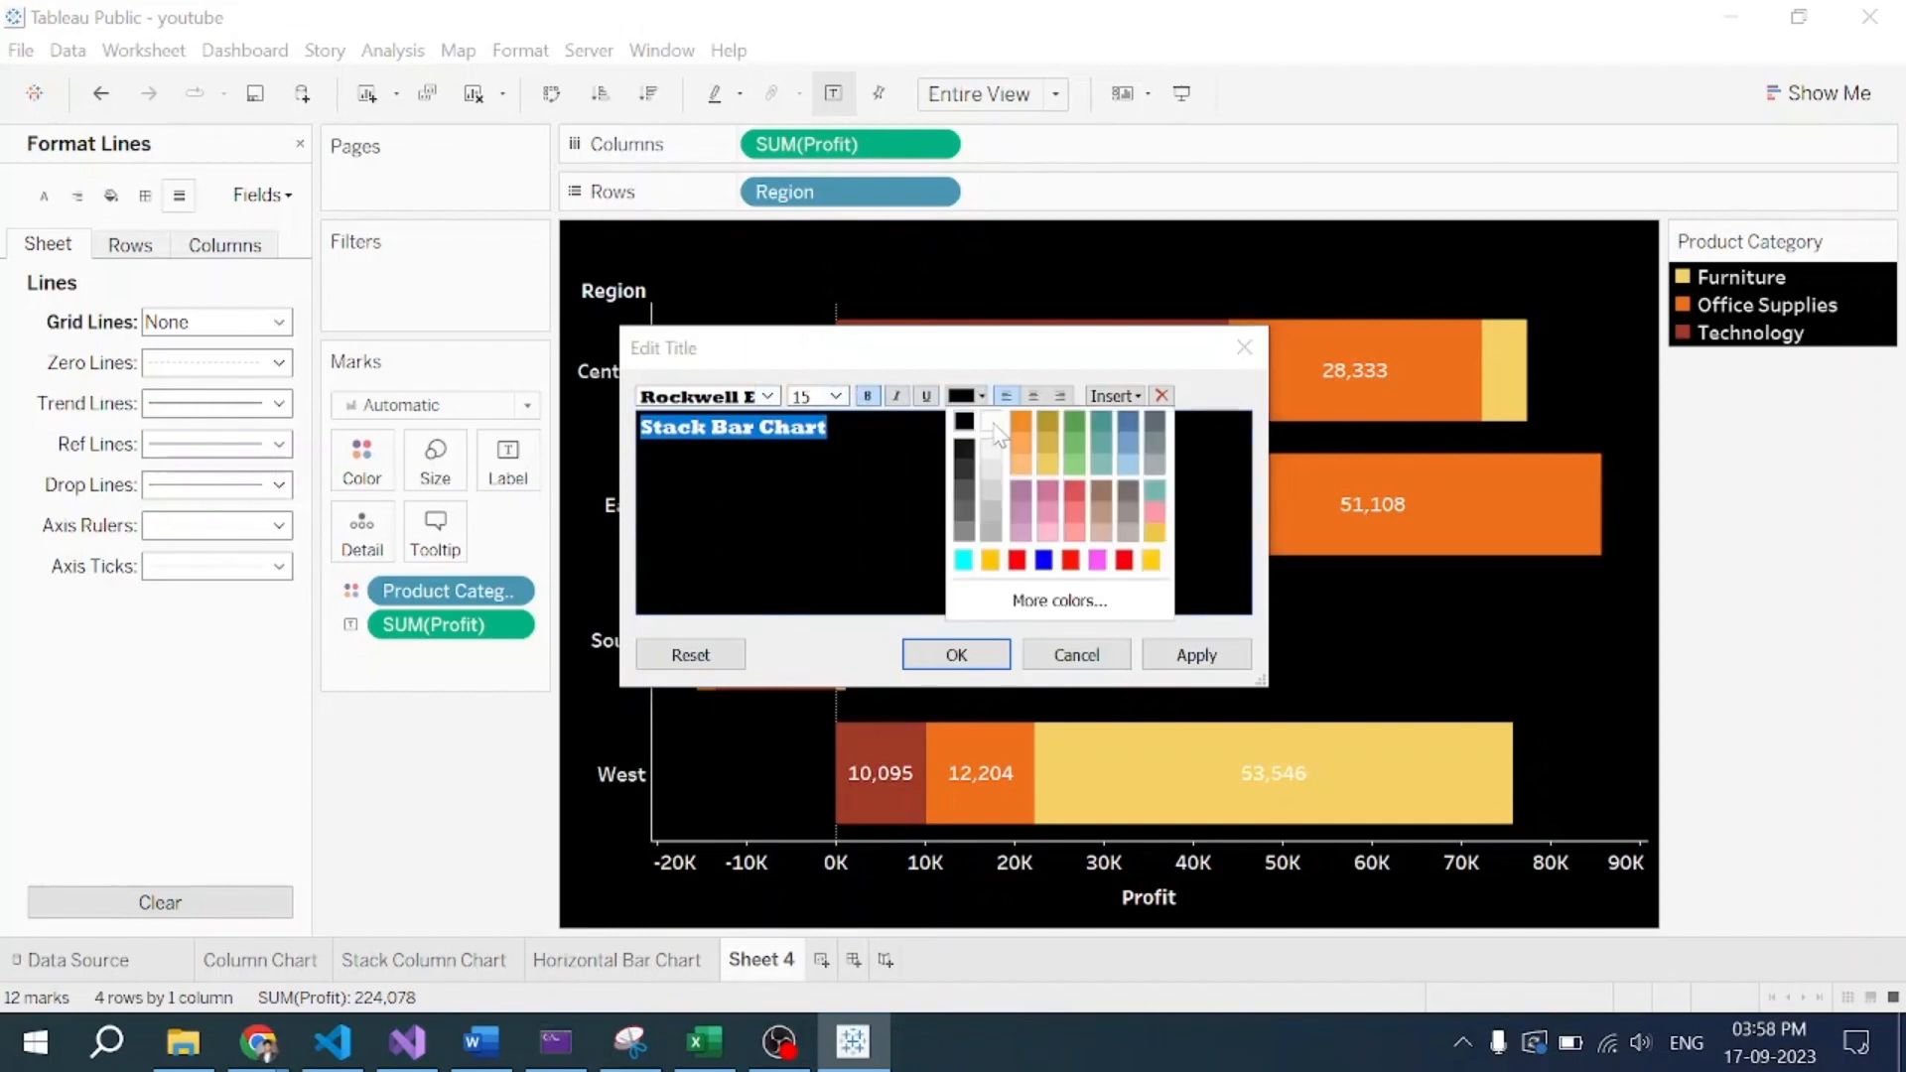
click(990, 422)
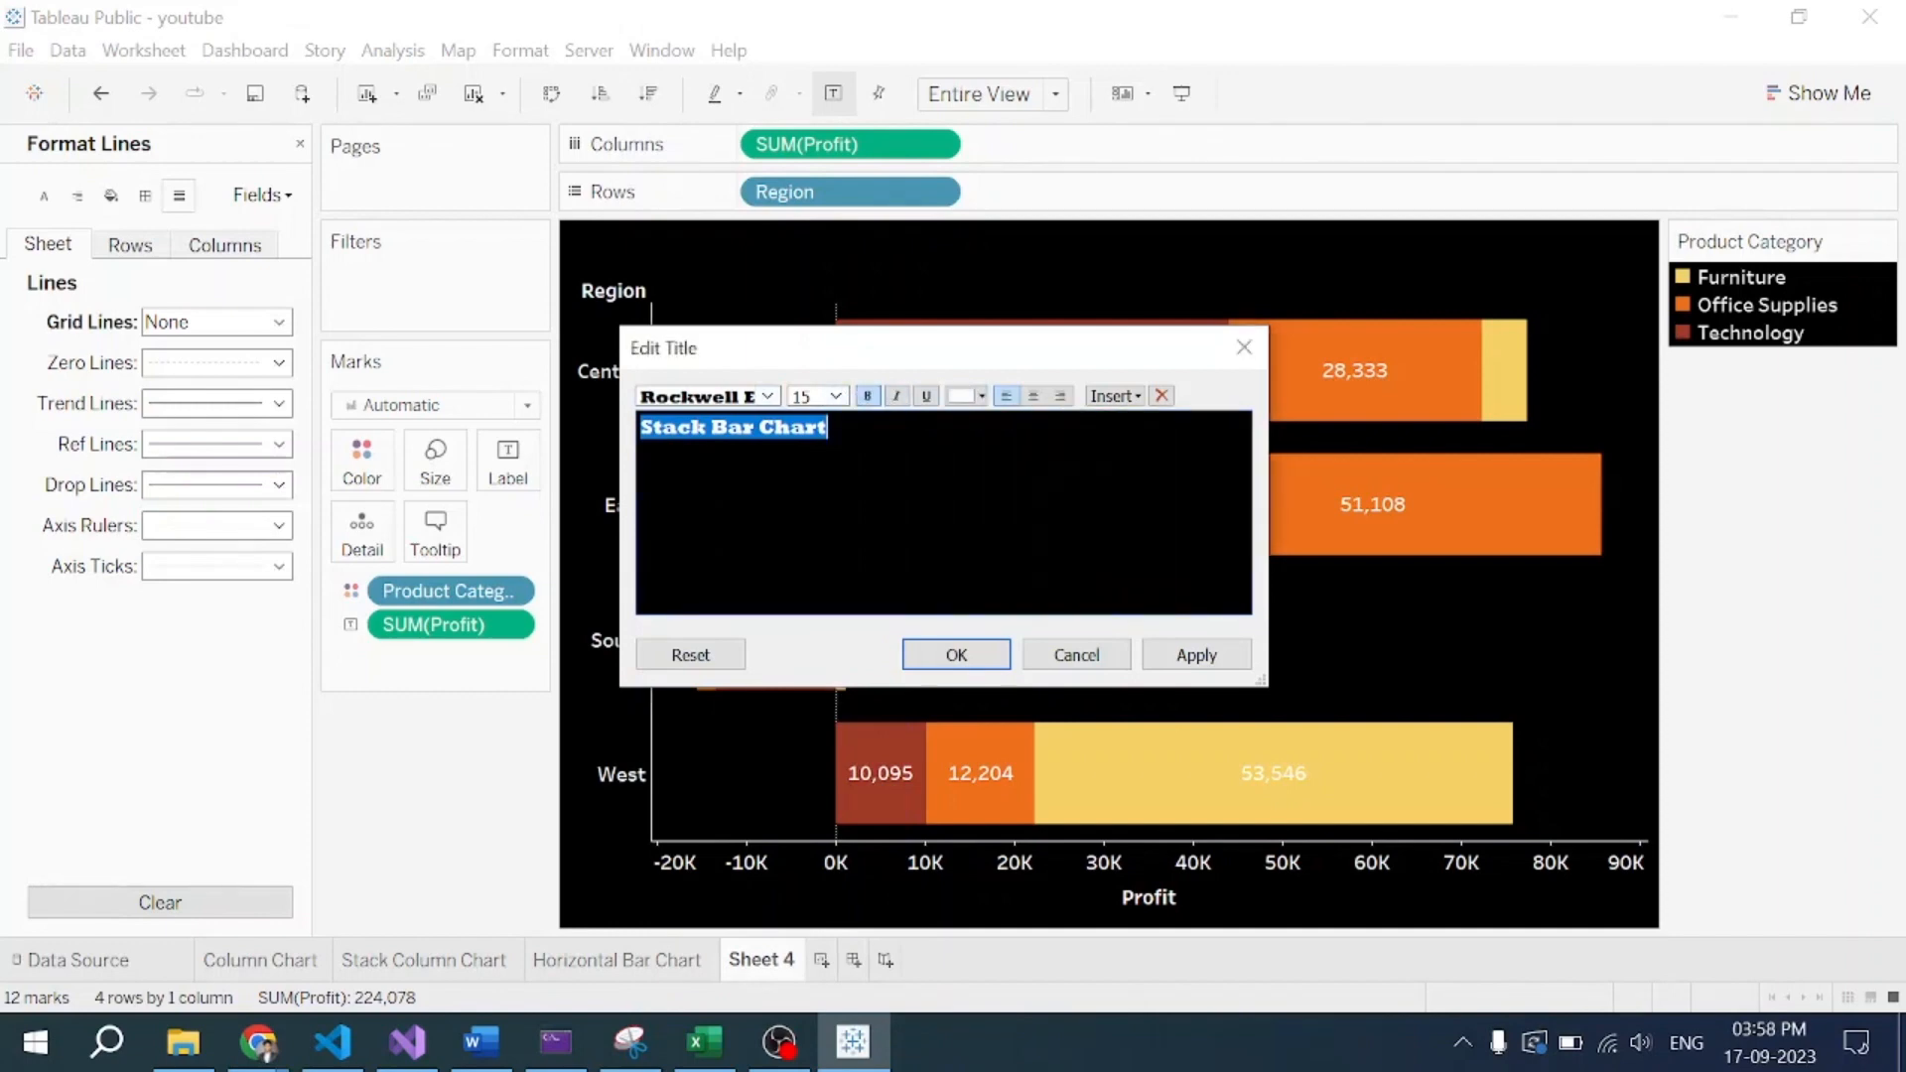
click(1035, 397)
click(1187, 656)
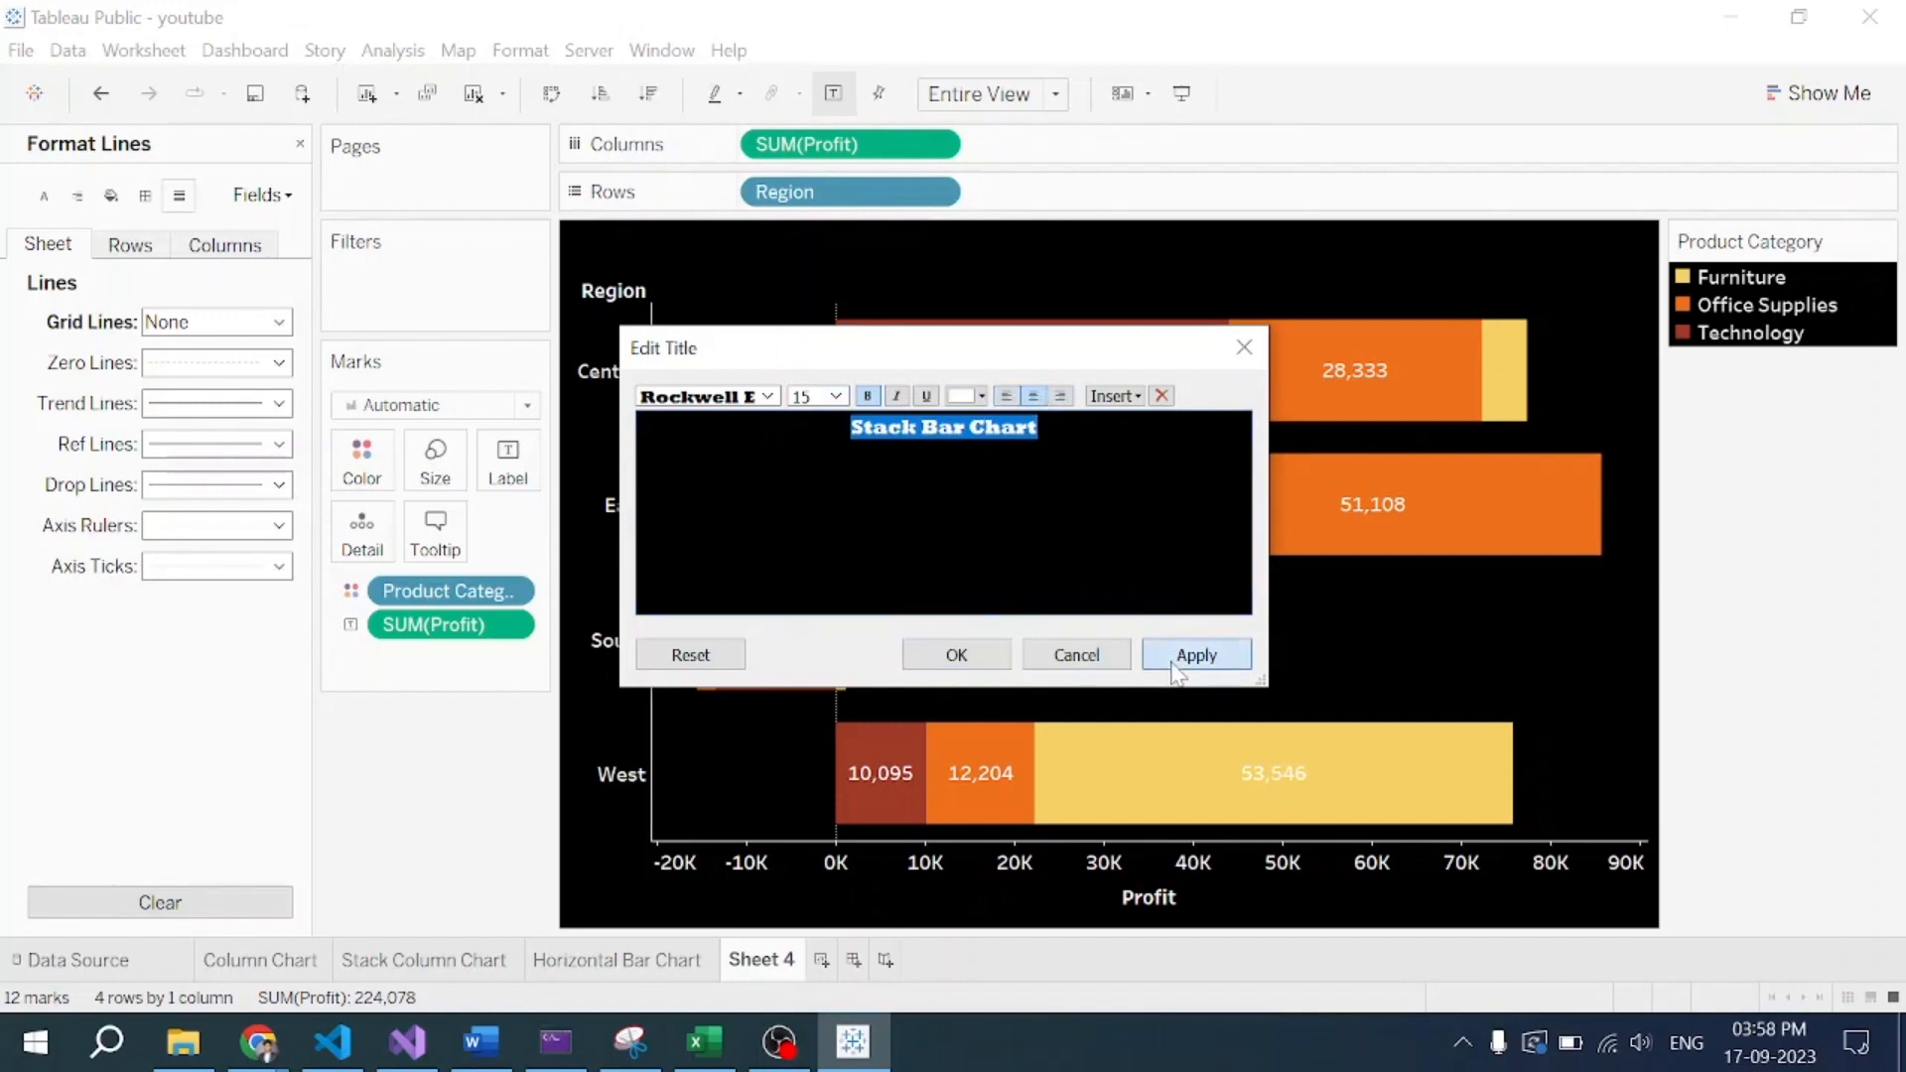
click(955, 656)
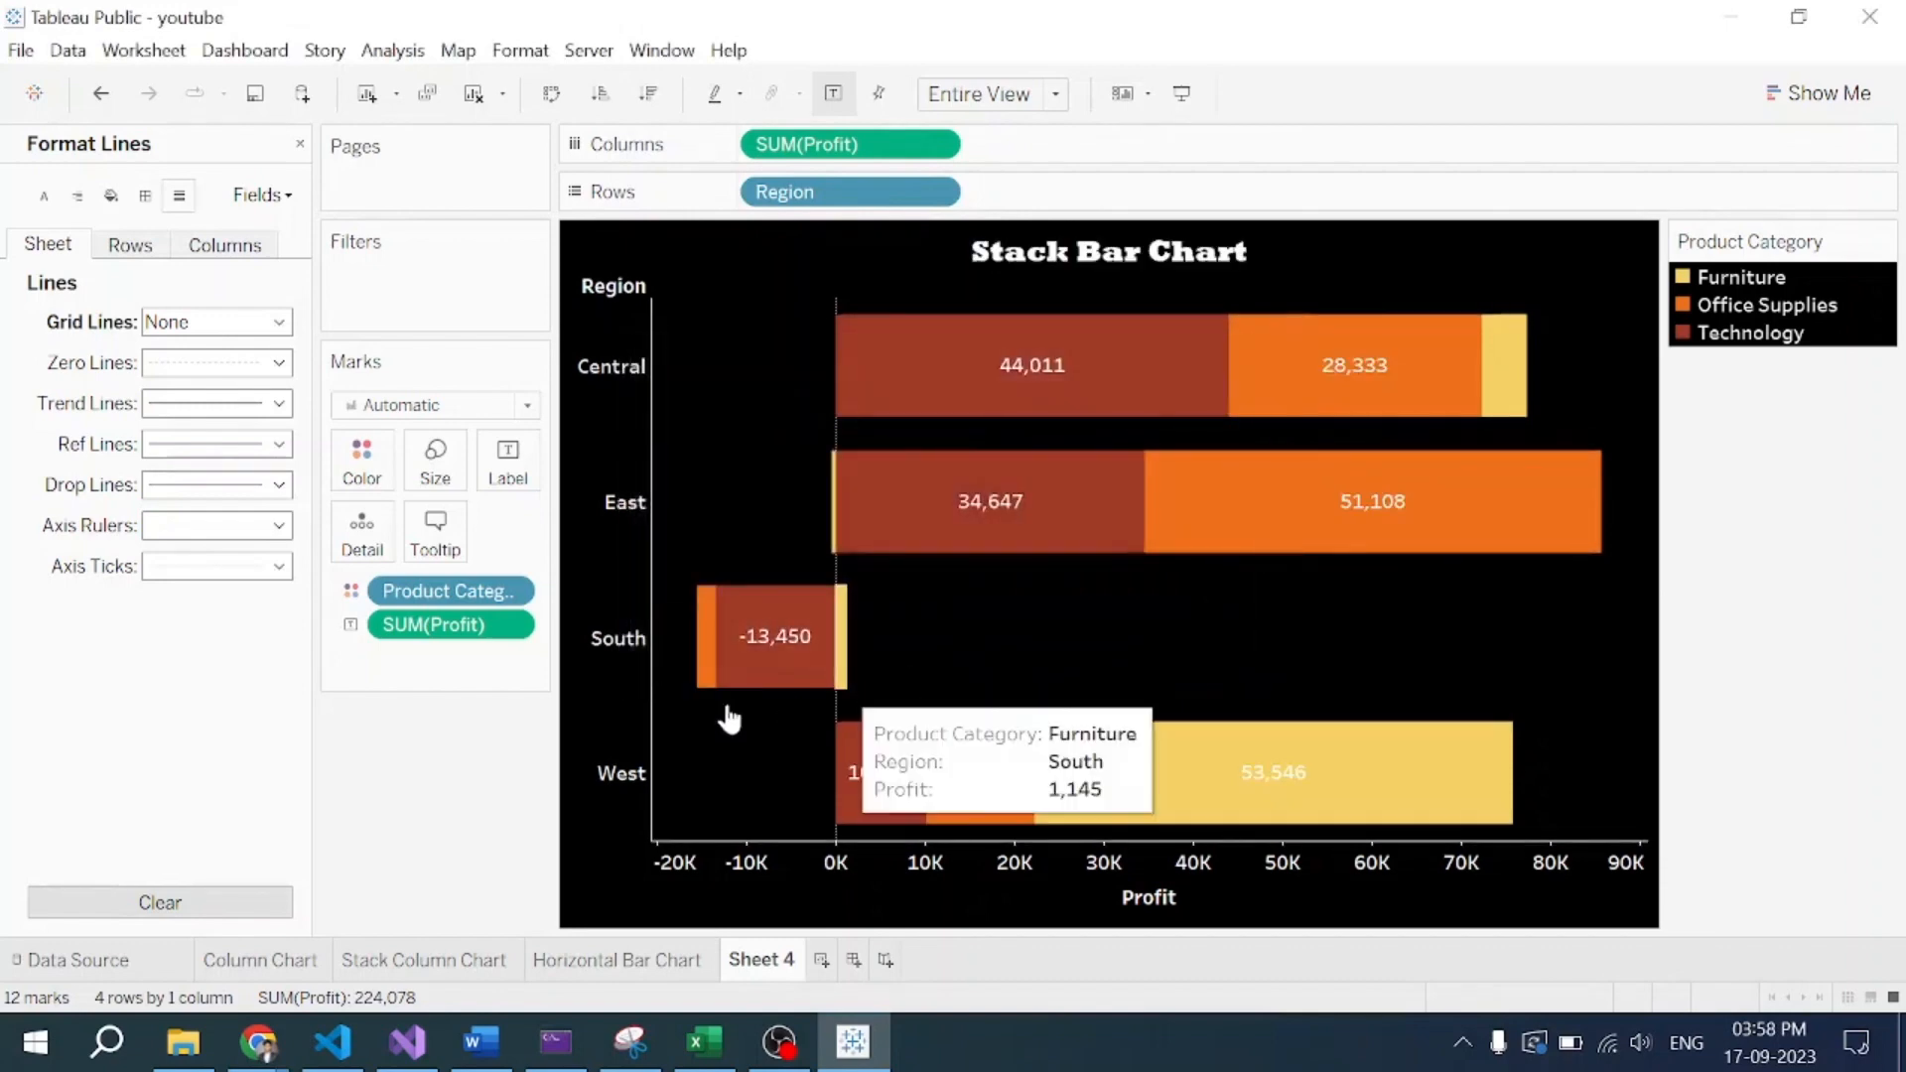